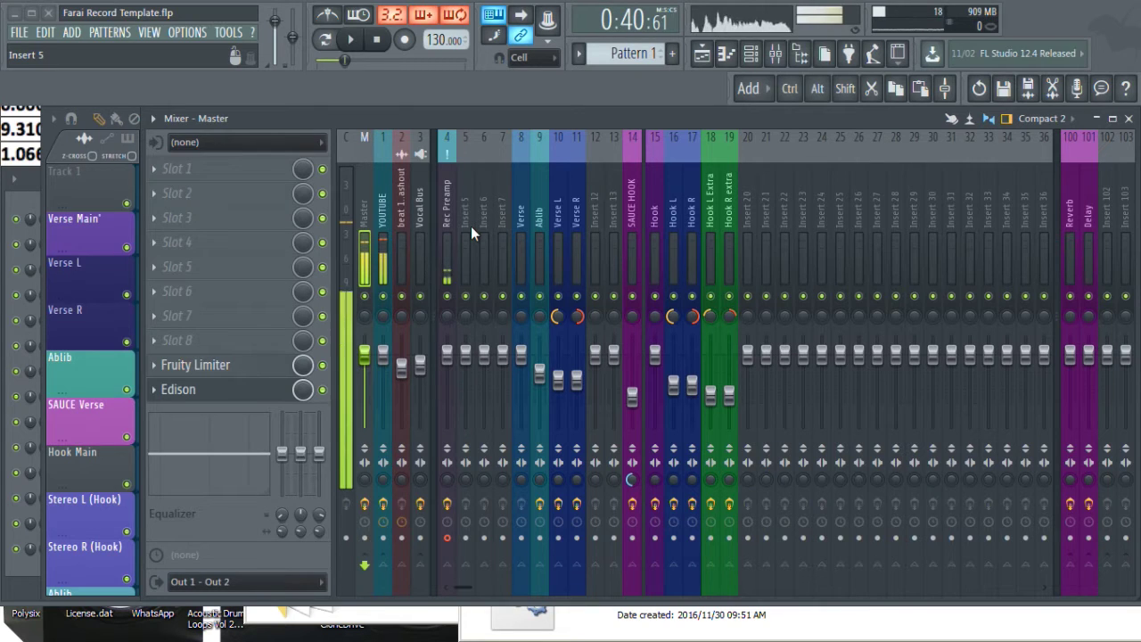
- Check the Vertigo VSC-2 compressor on YOUTUBE, then show insert 4 Rec Preamp's effect chain
left_click(387, 226)
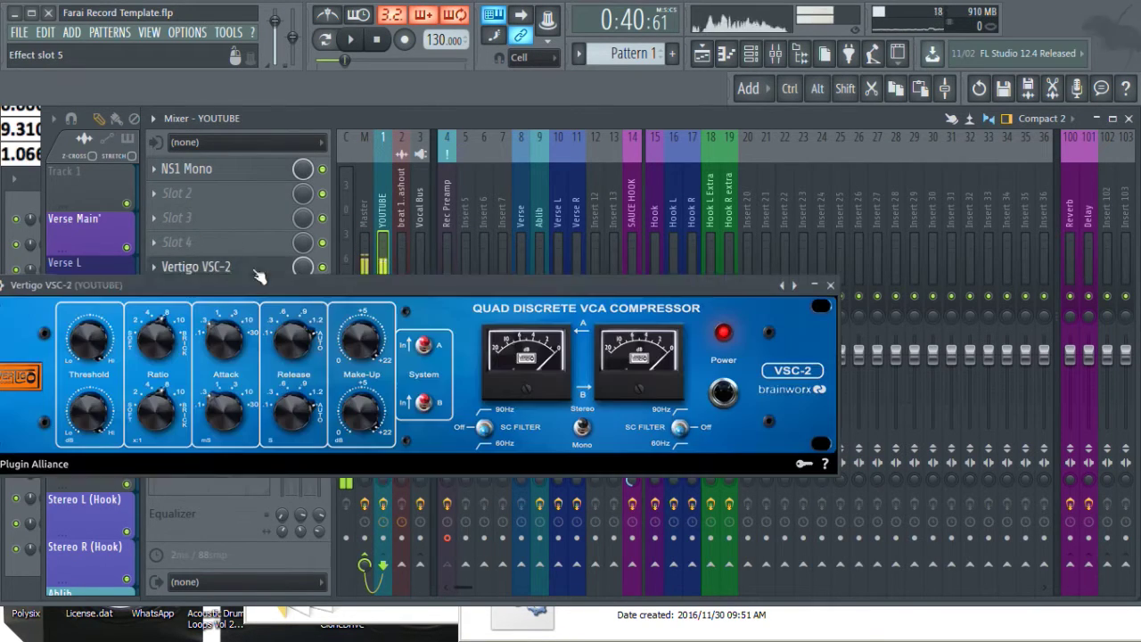
left_click(200, 267)
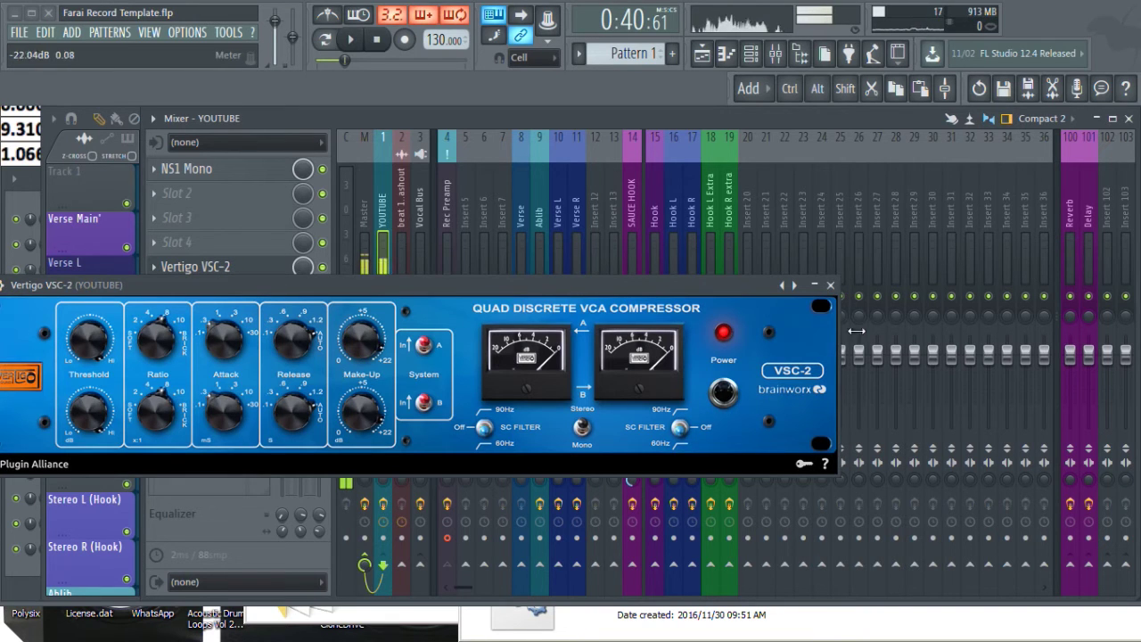
left_click(365, 218)
left_click(440, 247)
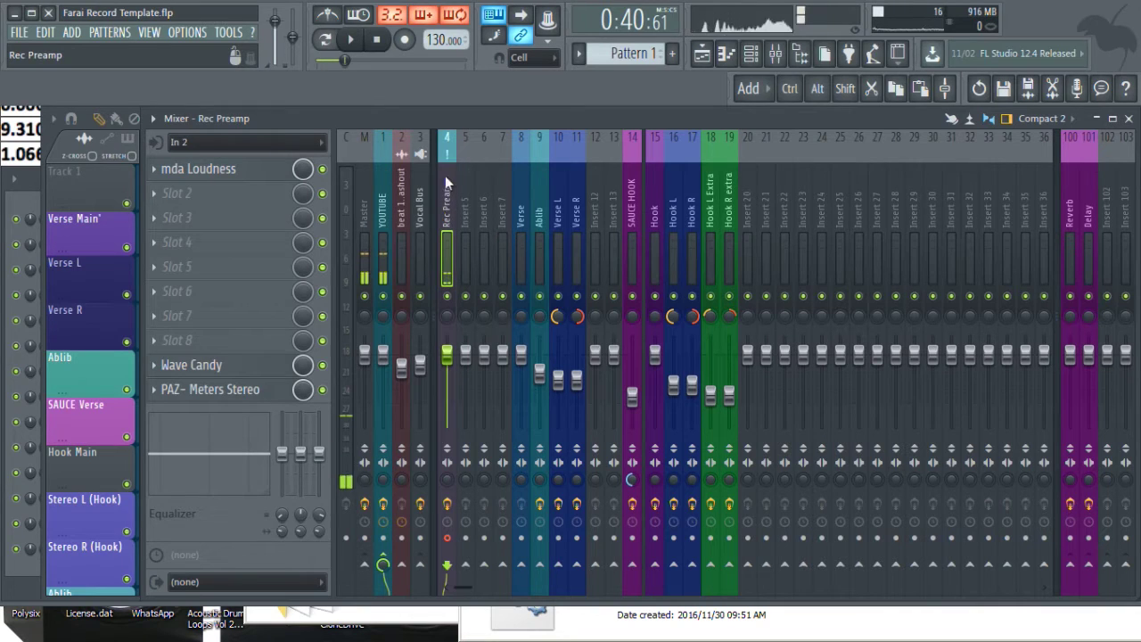
- Open Rec Preamp's mda Loudness plugin, move its window higher to review it, then close it
left_click(252, 170)
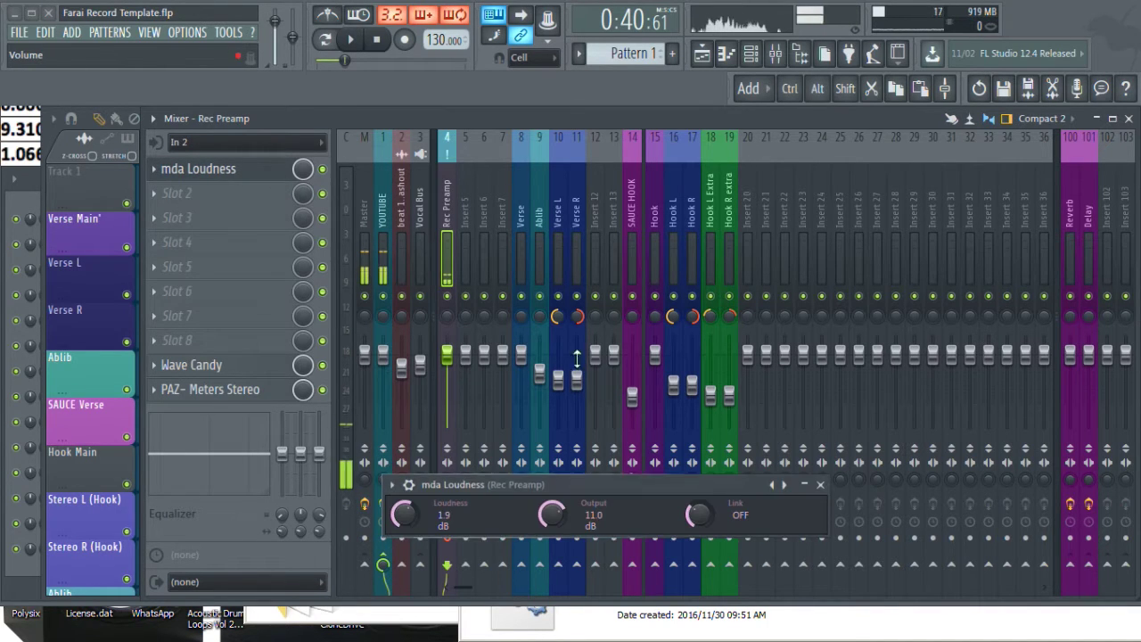
left_click_drag(534, 486, 490, 339)
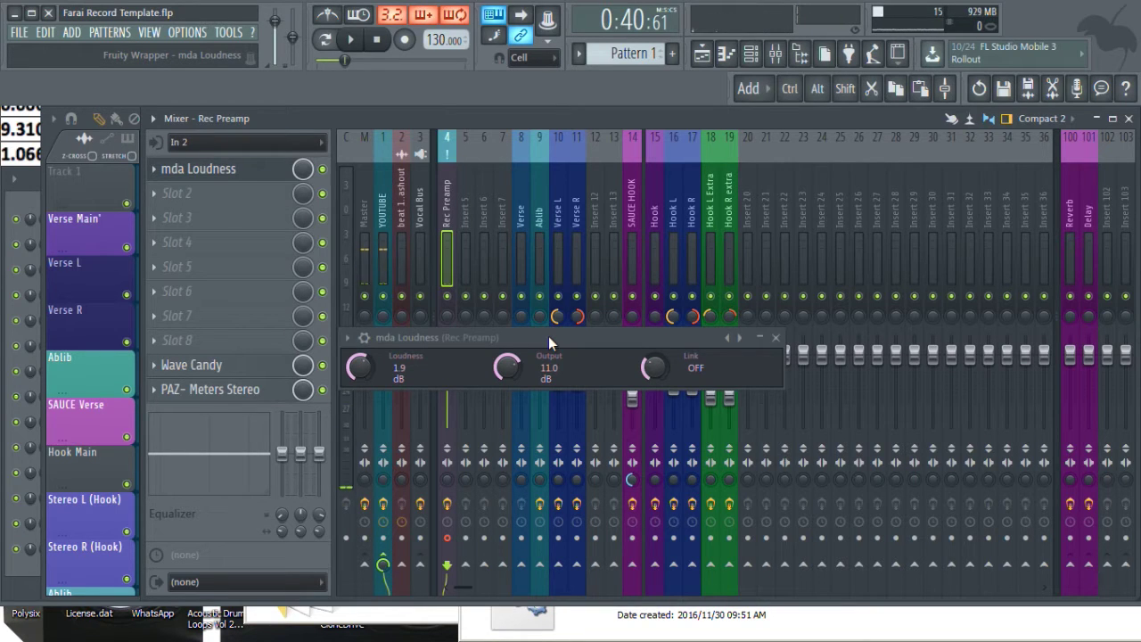
left_click(776, 337)
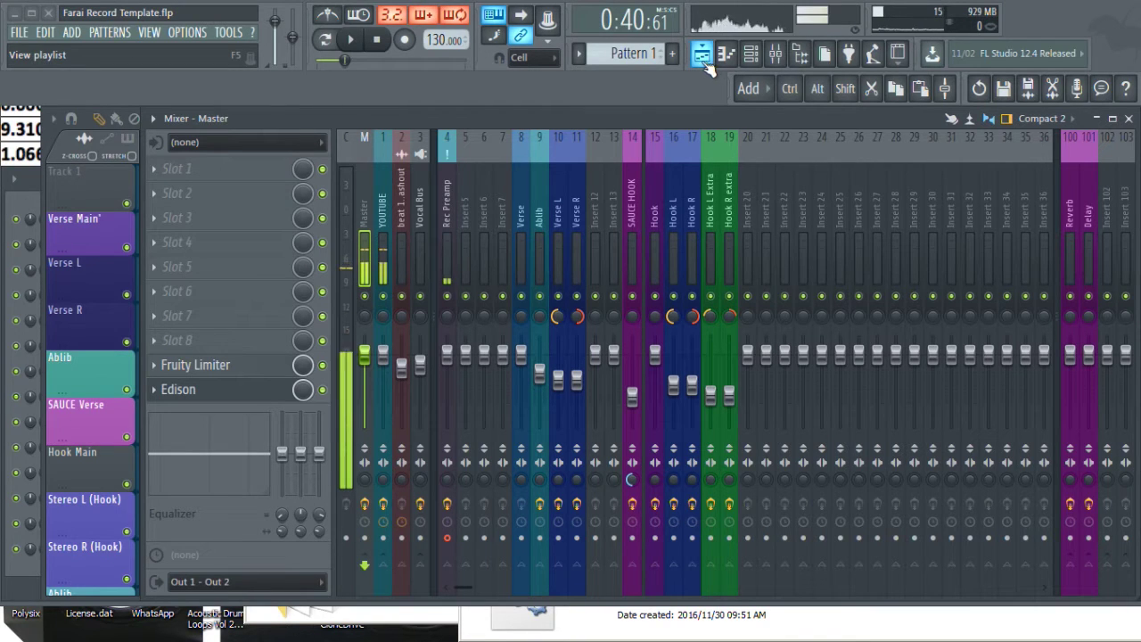
left_click(455, 255)
left_click(238, 173)
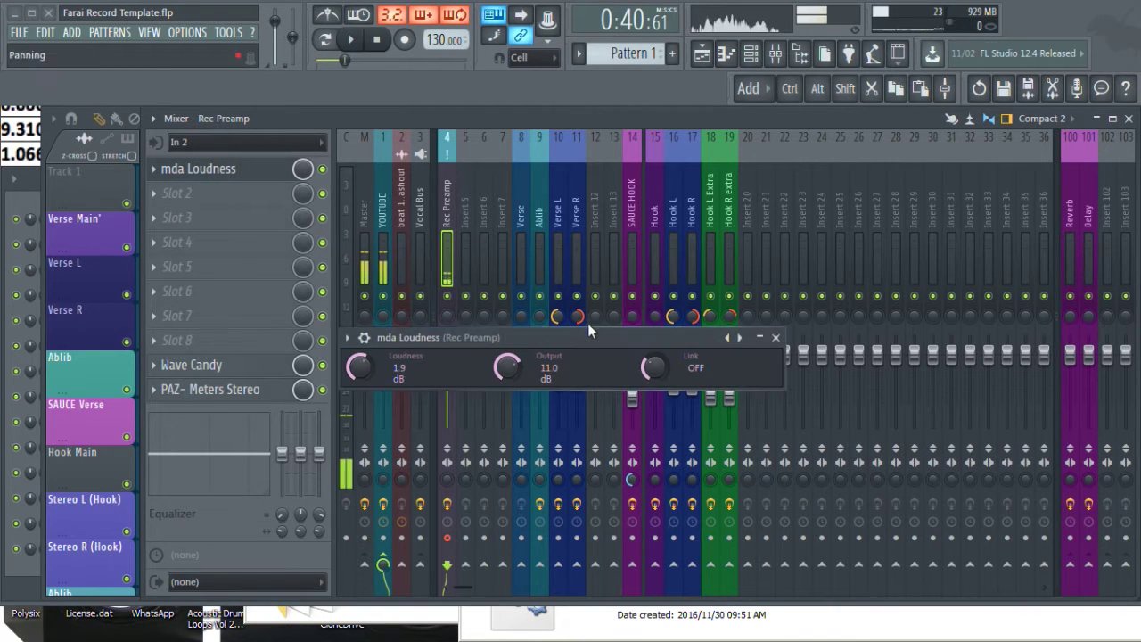
left_click_drag(582, 337, 633, 438)
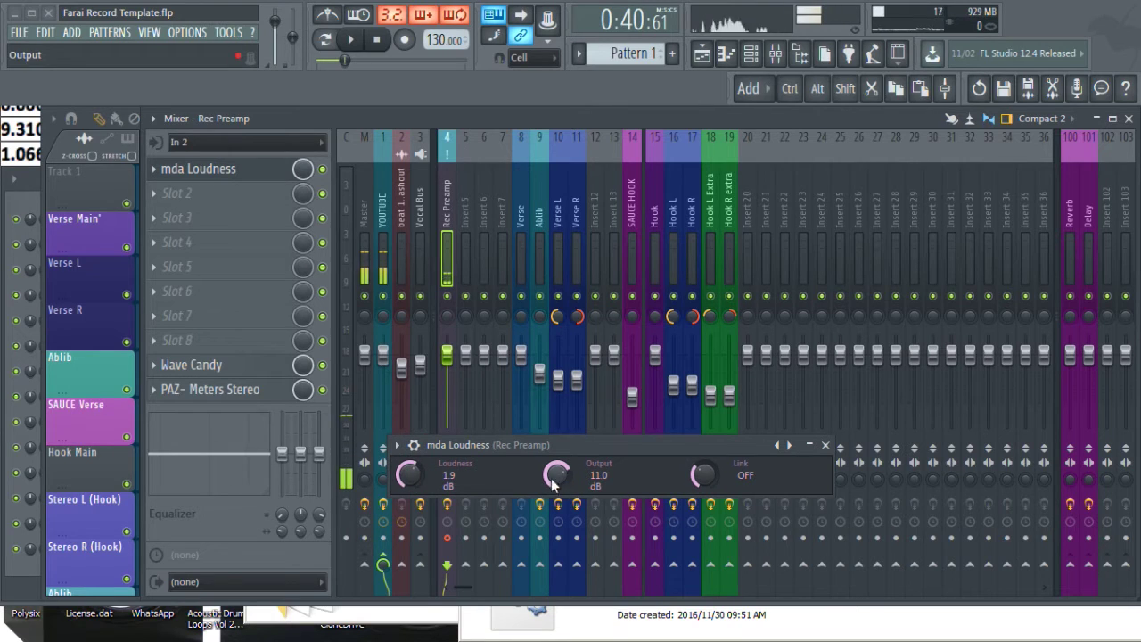
left_click(413, 445)
left_click(443, 470)
left_click_drag(490, 448, 465, 267)
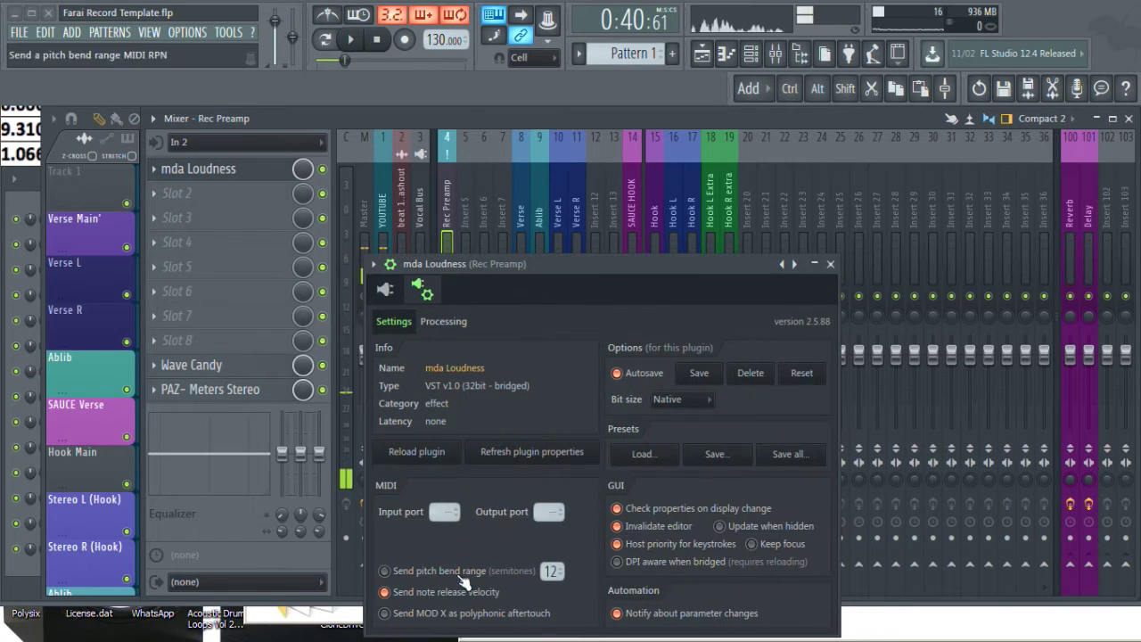
left_click(423, 287)
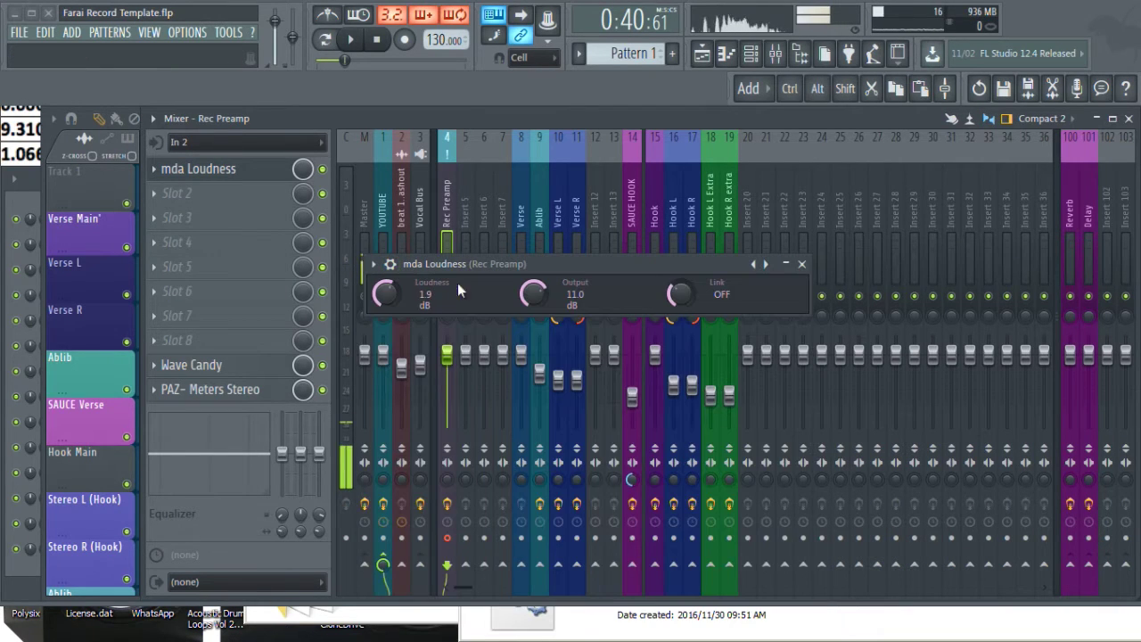
left_click(801, 264)
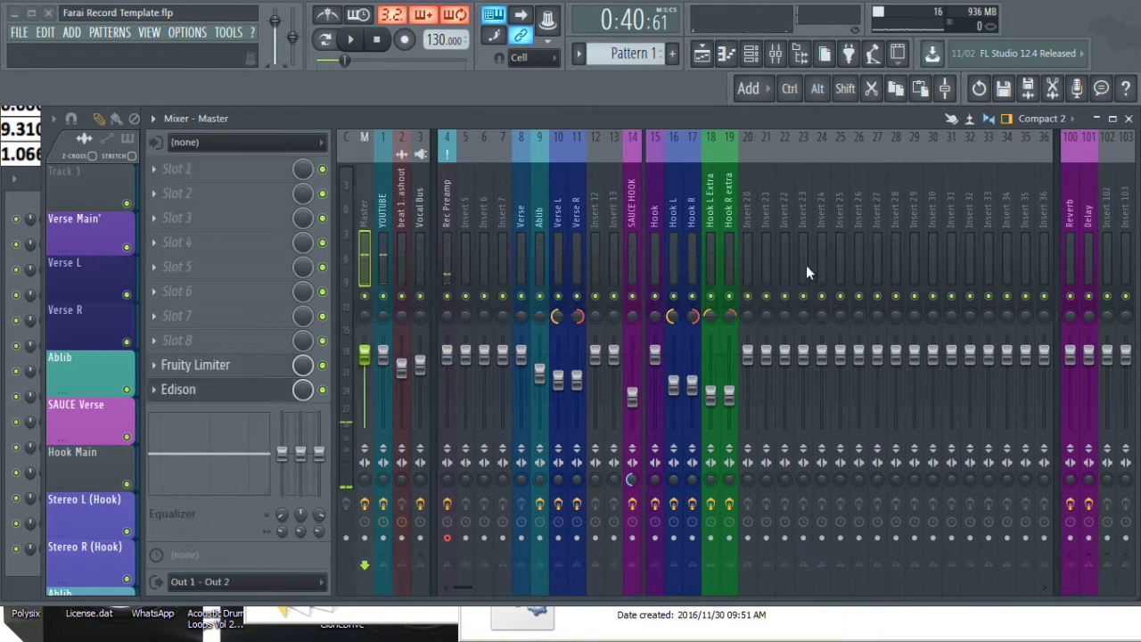
- Switch repeatedly between the YOUTUBE and Rec Preamp chains, finishing on insert 3 Vocal Bus
left_click(440, 245)
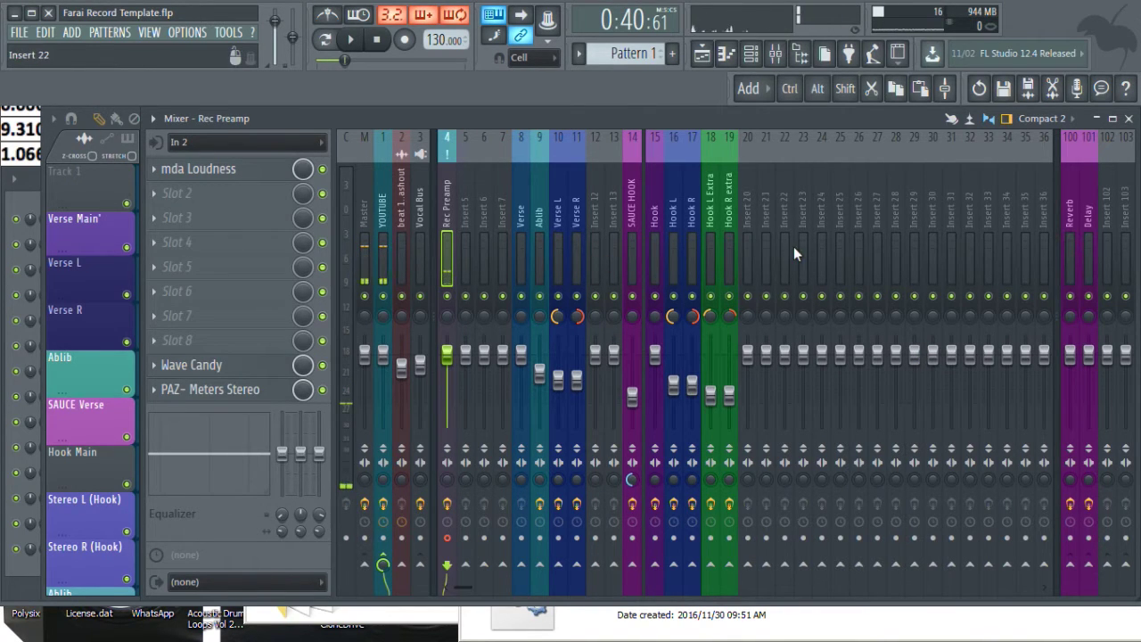
left_click(380, 205)
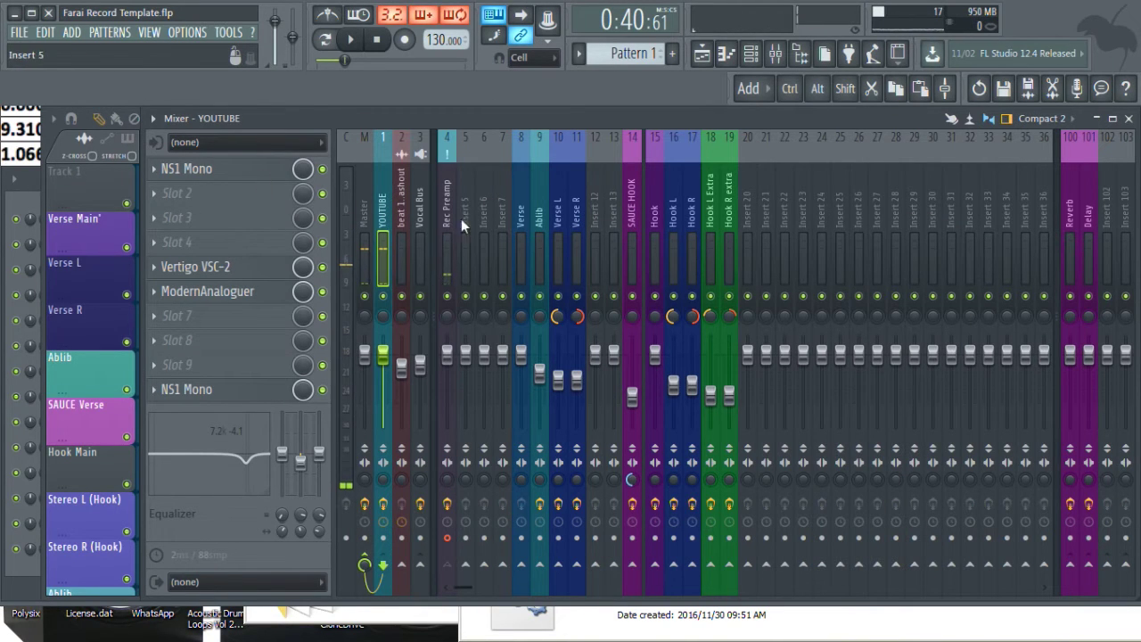
left_click(448, 226)
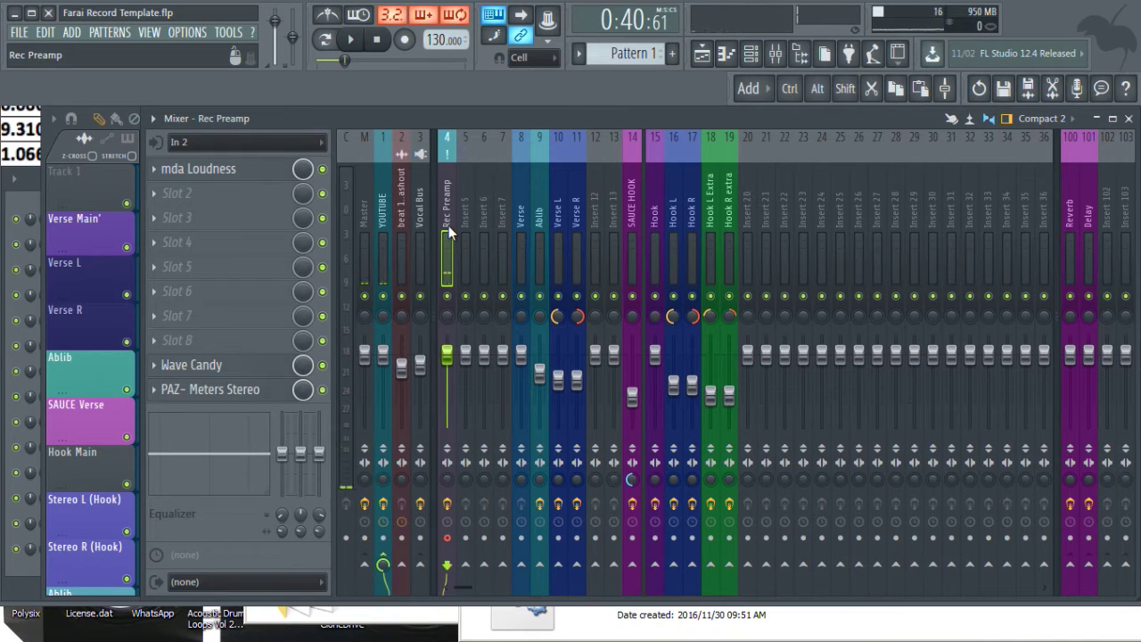
left_click(382, 250)
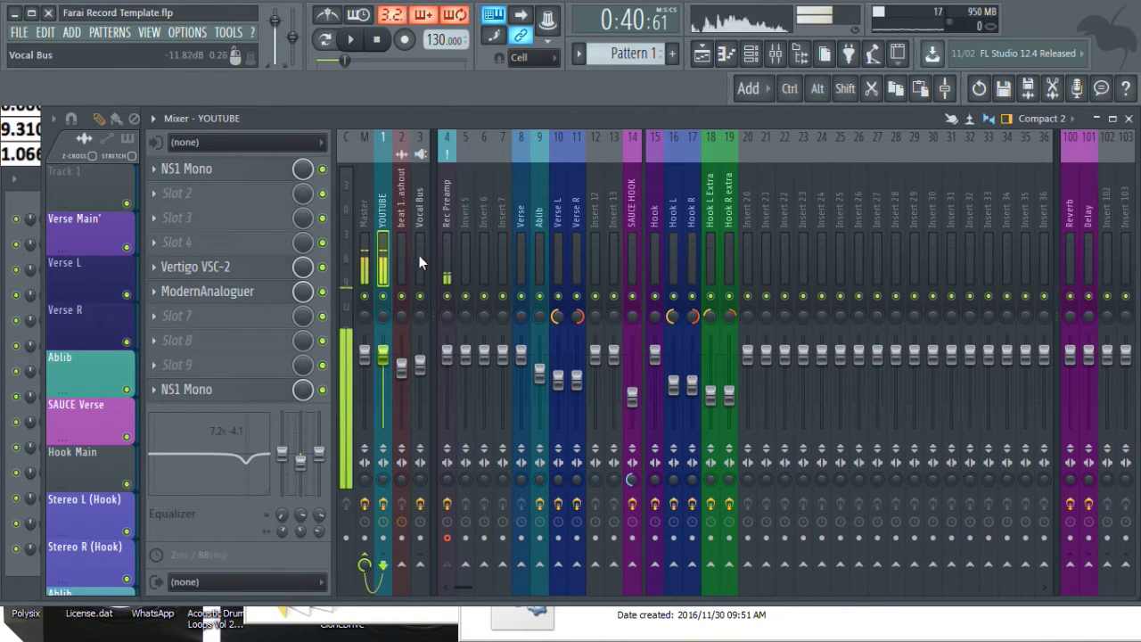
left_click(455, 250)
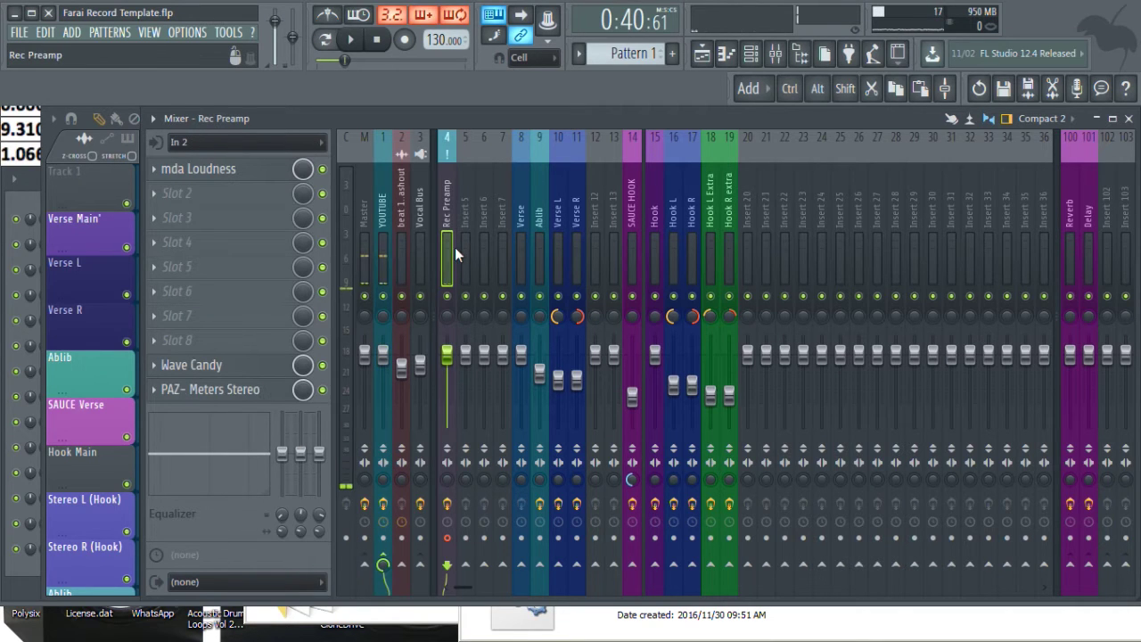
left_click(385, 239)
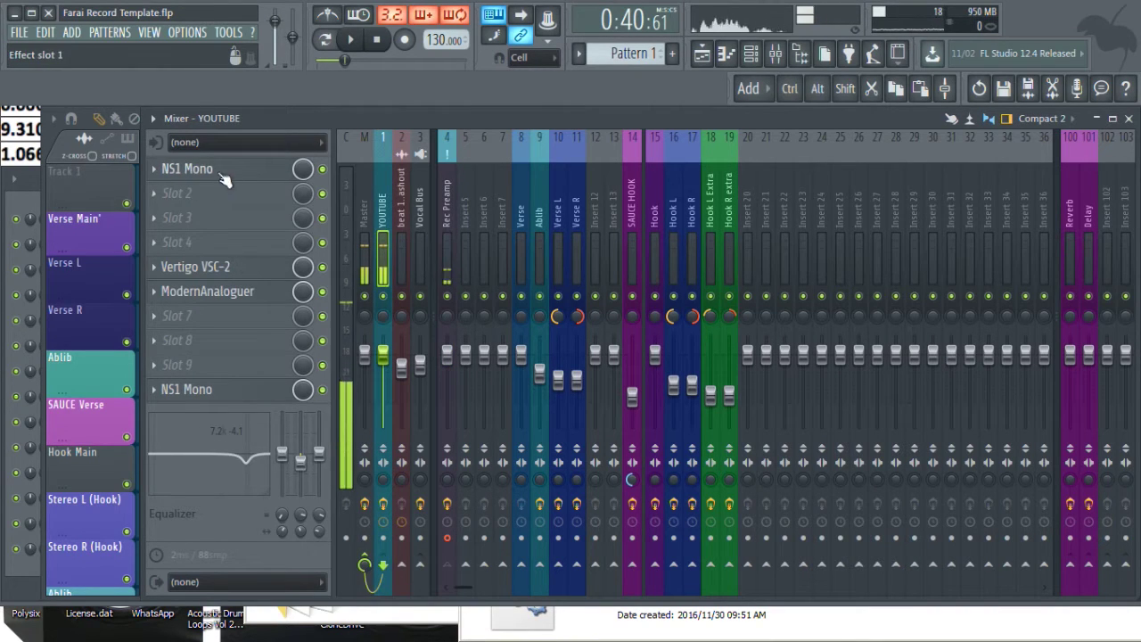
left_click(449, 259)
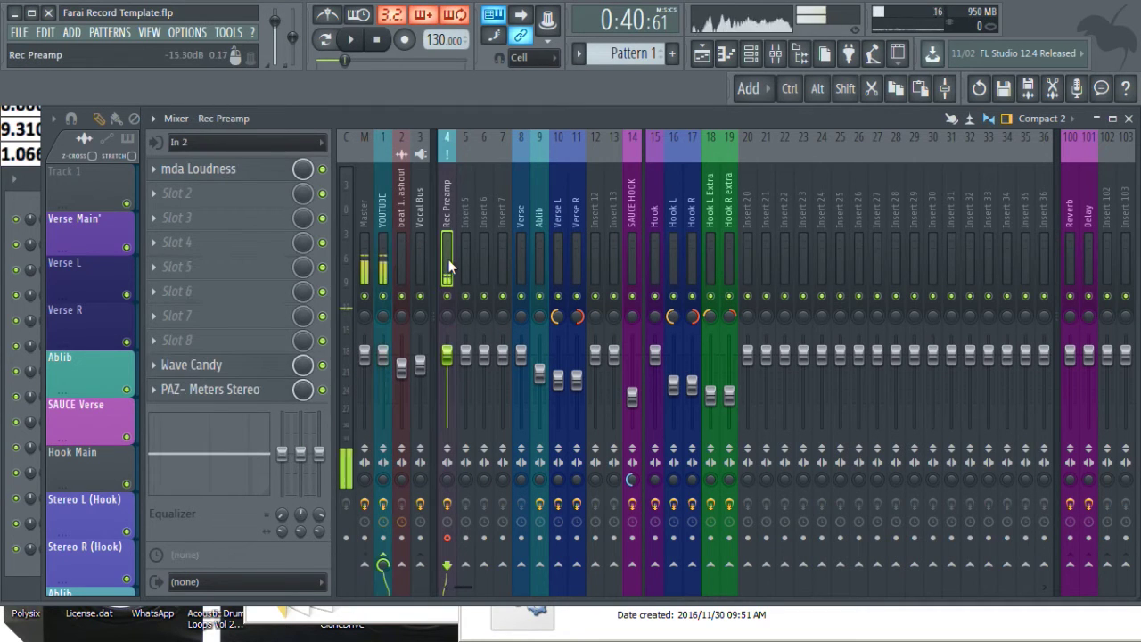
left_click(415, 223)
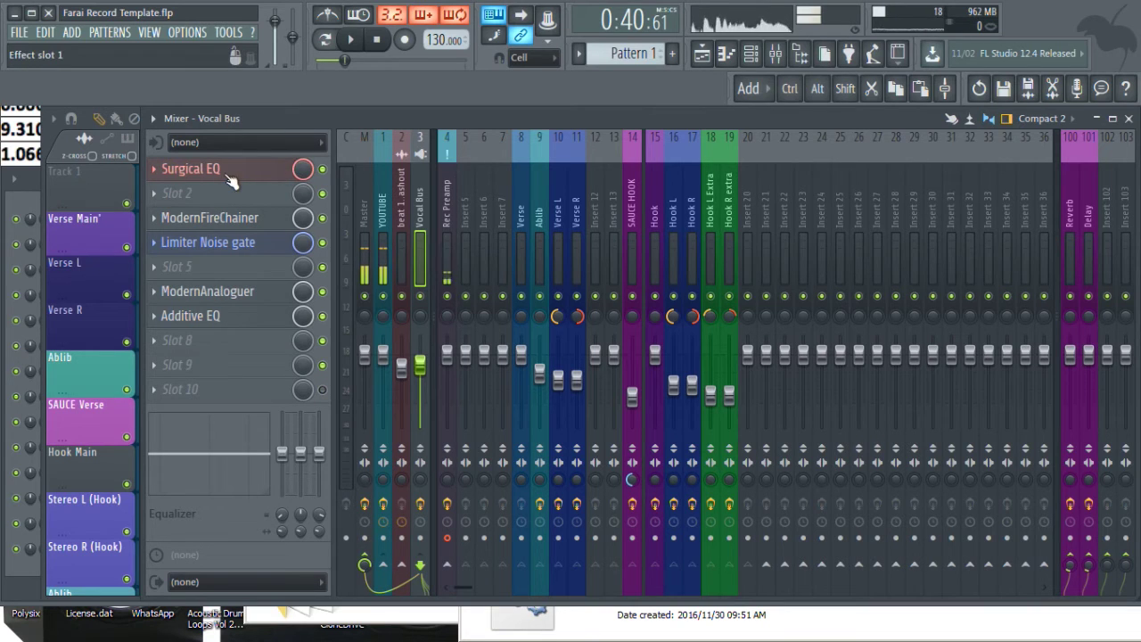
- Open Vocal Bus's Surgical EQ and ModernFireChainer, placing them right and bottom of the screen
left_click(702, 55)
left_click(751, 55)
left_click(774, 55)
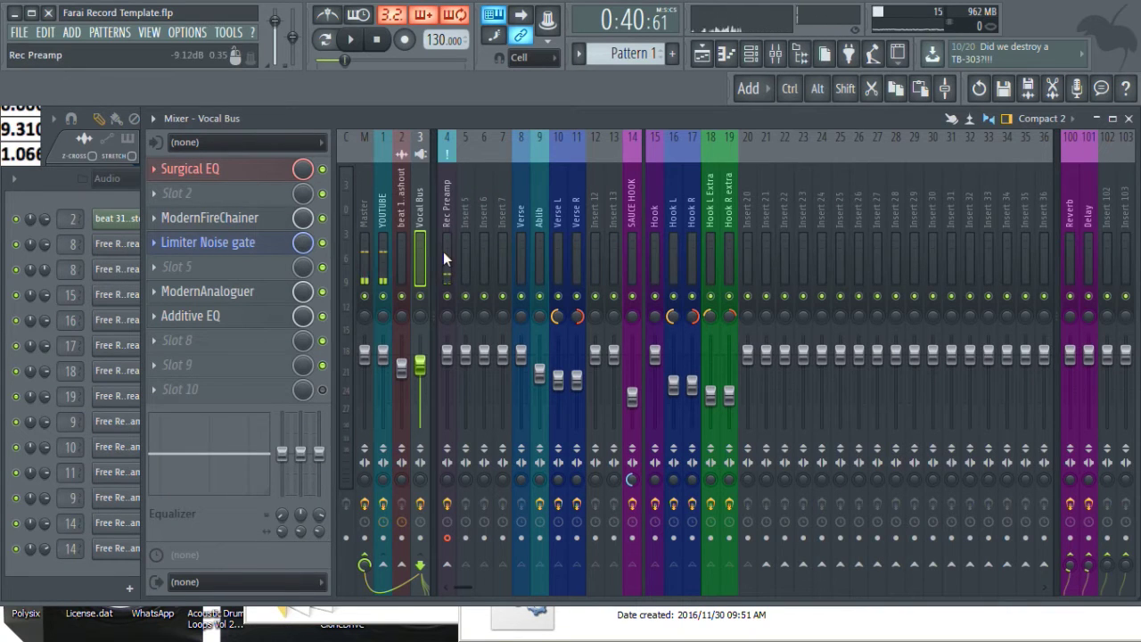
left_click(196, 169)
left_click_drag(457, 231, 814, 120)
left_click(207, 218)
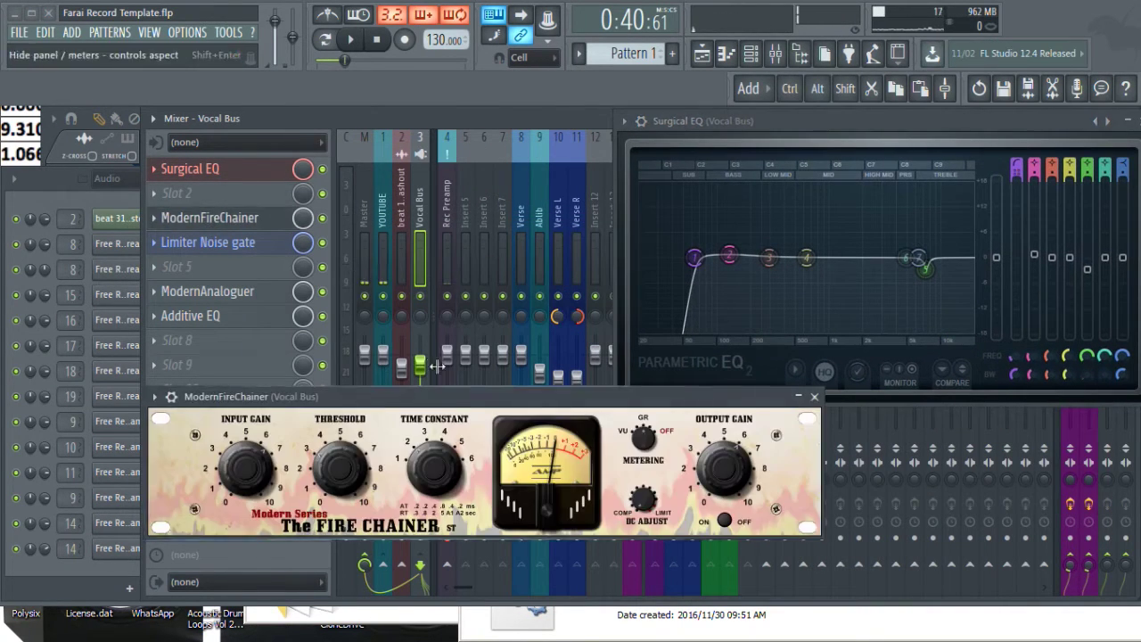
left_click_drag(439, 395, 790, 503)
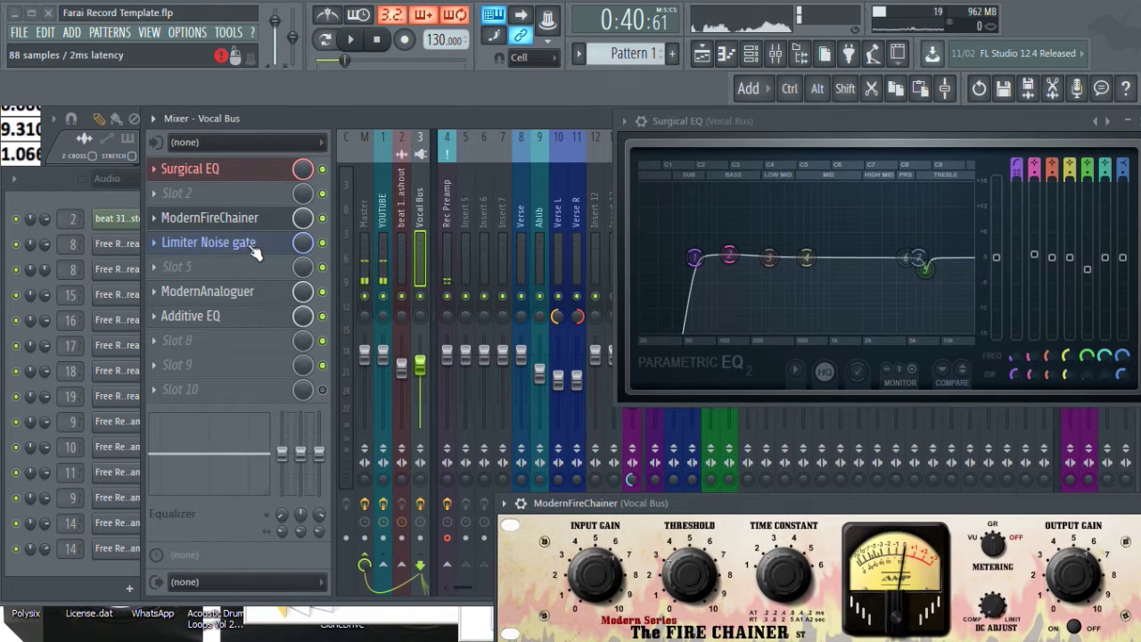
- Raise the Limiter Noise gate threshold to -37.6 dB and close the gate window
left_click(233, 243)
left_click(752, 216)
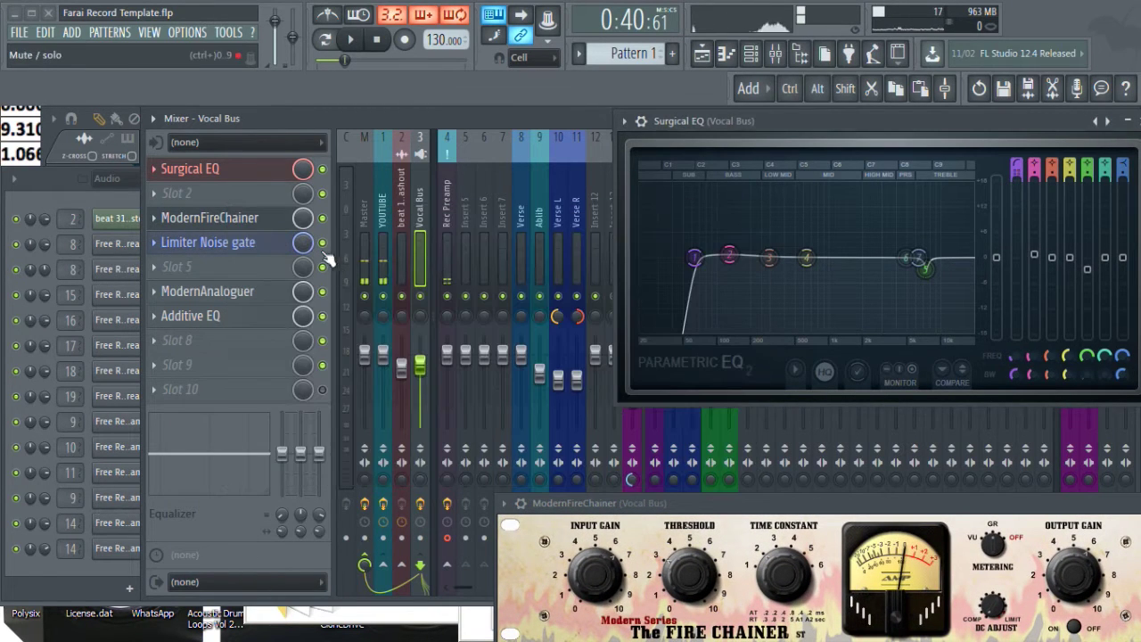
left_click(228, 245)
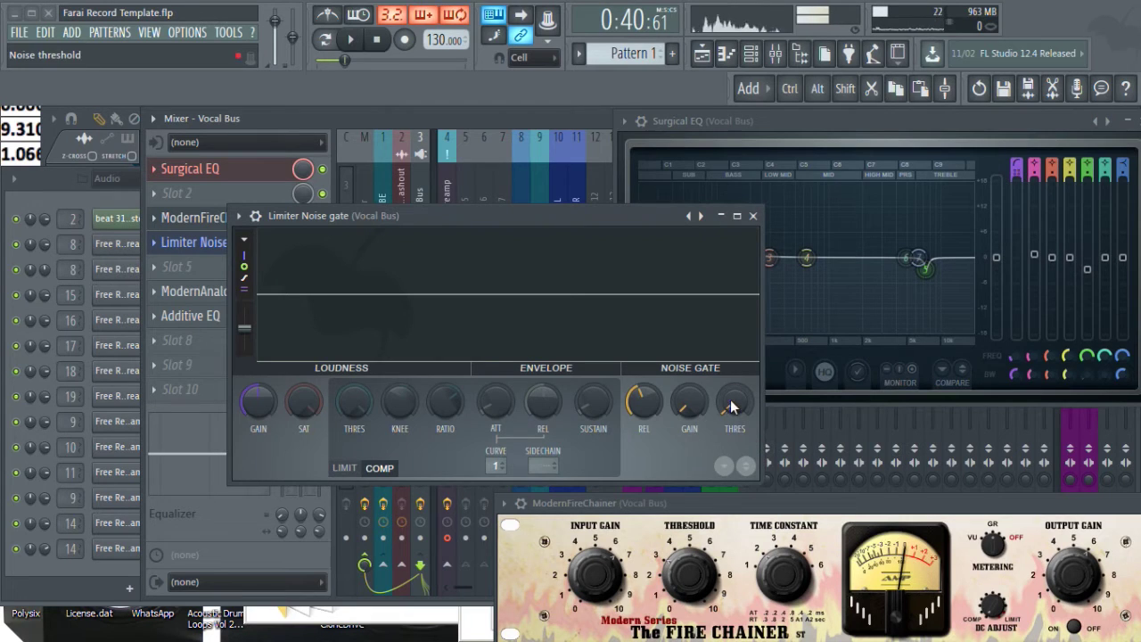
left_click_drag(731, 407, 731, 396)
left_click(752, 216)
- Open ModernAnaloguer at the left edge and move the Surgical EQ window up-left
left_click(209, 291)
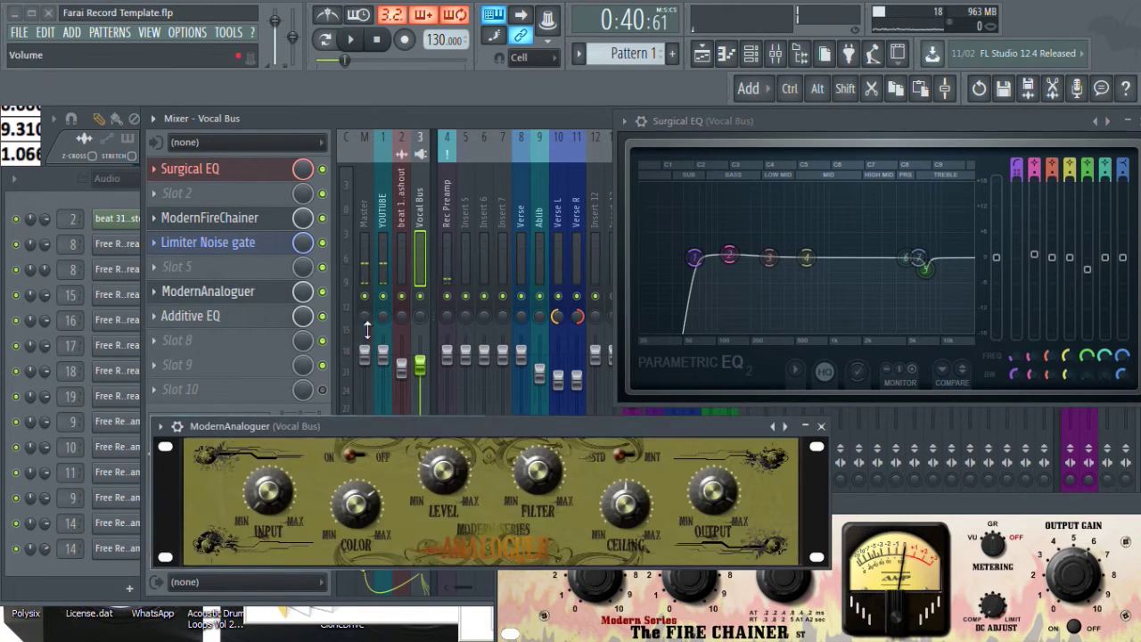
left_click_drag(535, 426, 377, 367)
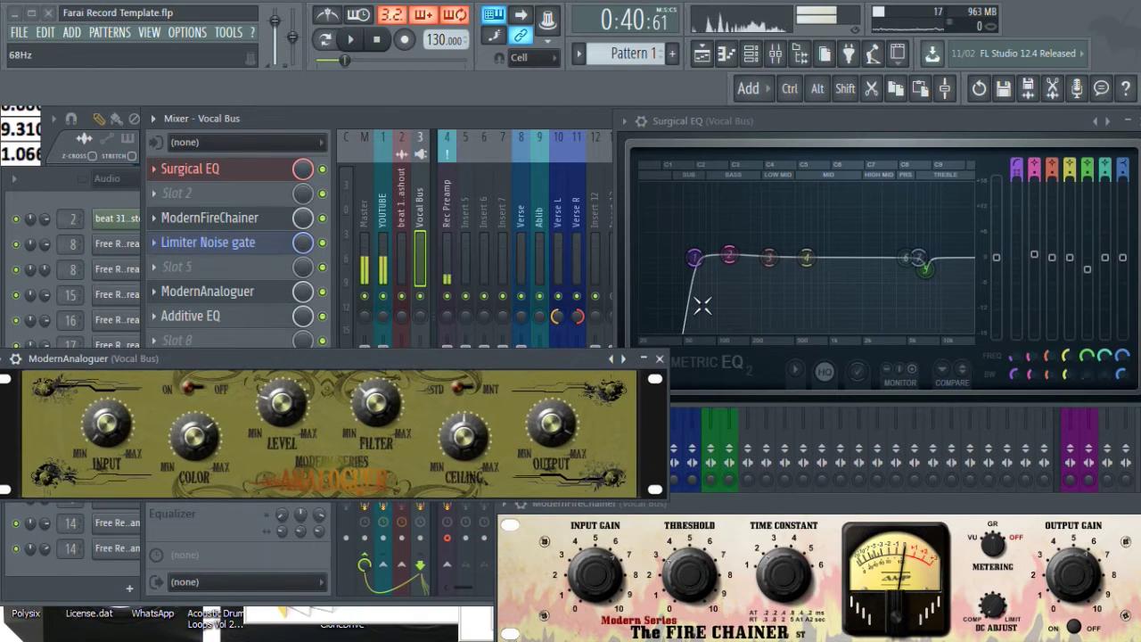
left_click_drag(802, 120, 401, 88)
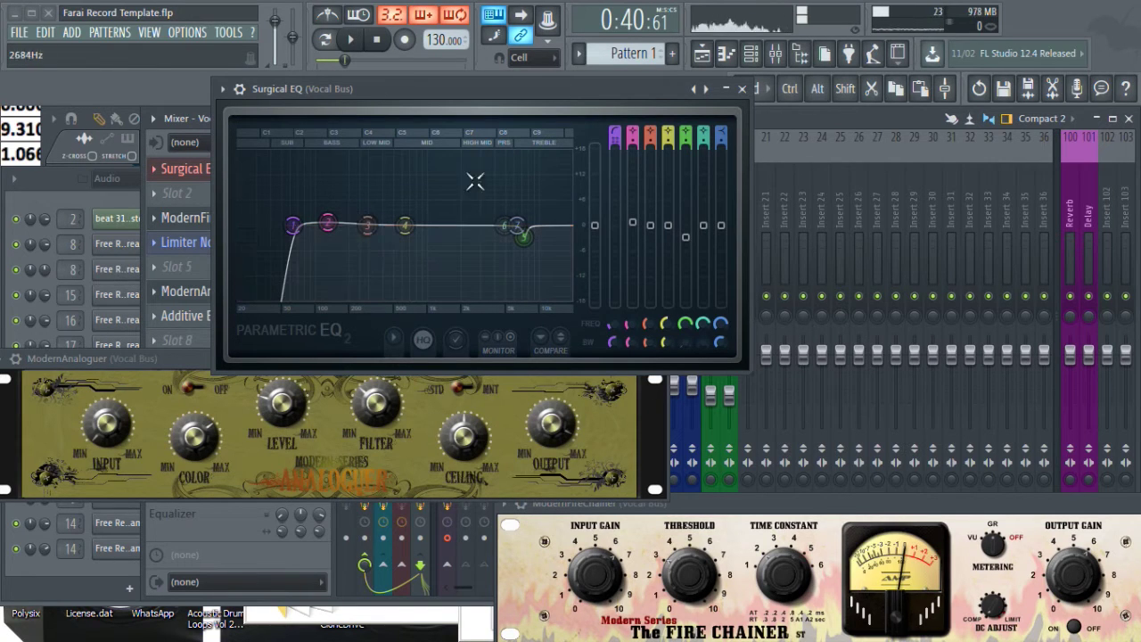
- Close the Surgical EQ, reposition the ModernAnaloguer window, then close it
left_click(741, 90)
left_click_drag(406, 357, 644, 295)
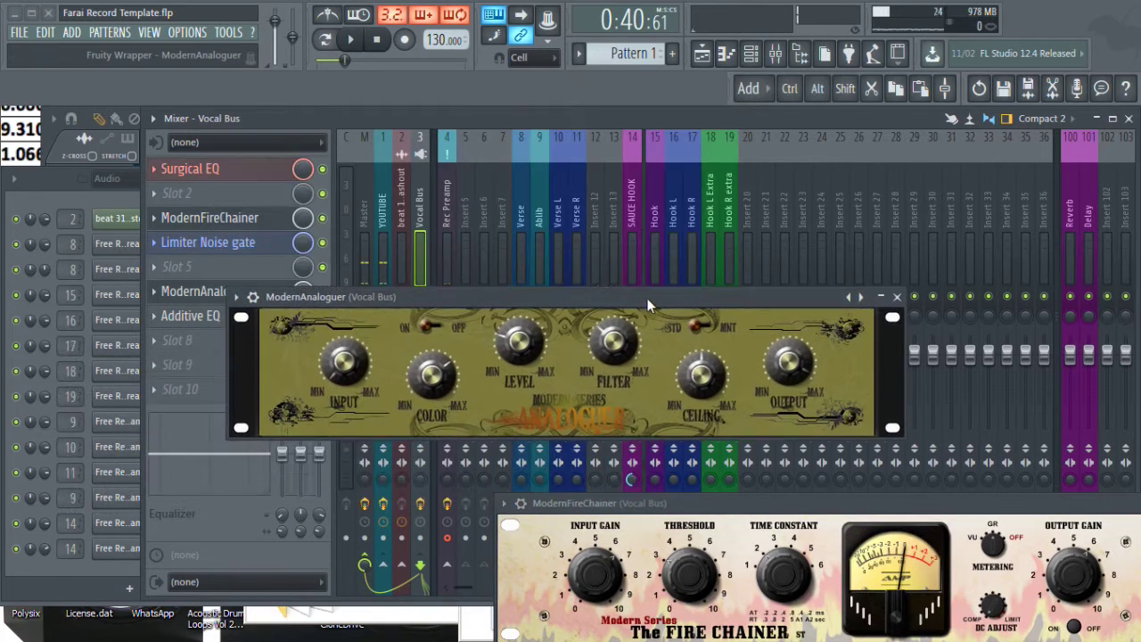
left_click_drag(769, 291, 658, 287)
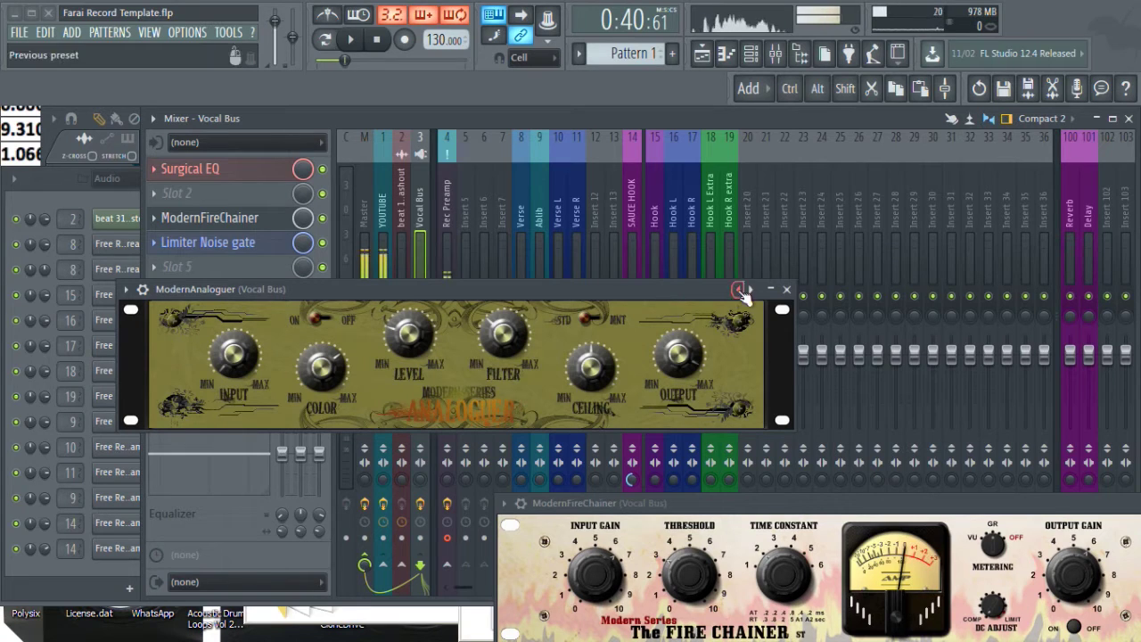
left_click(787, 291)
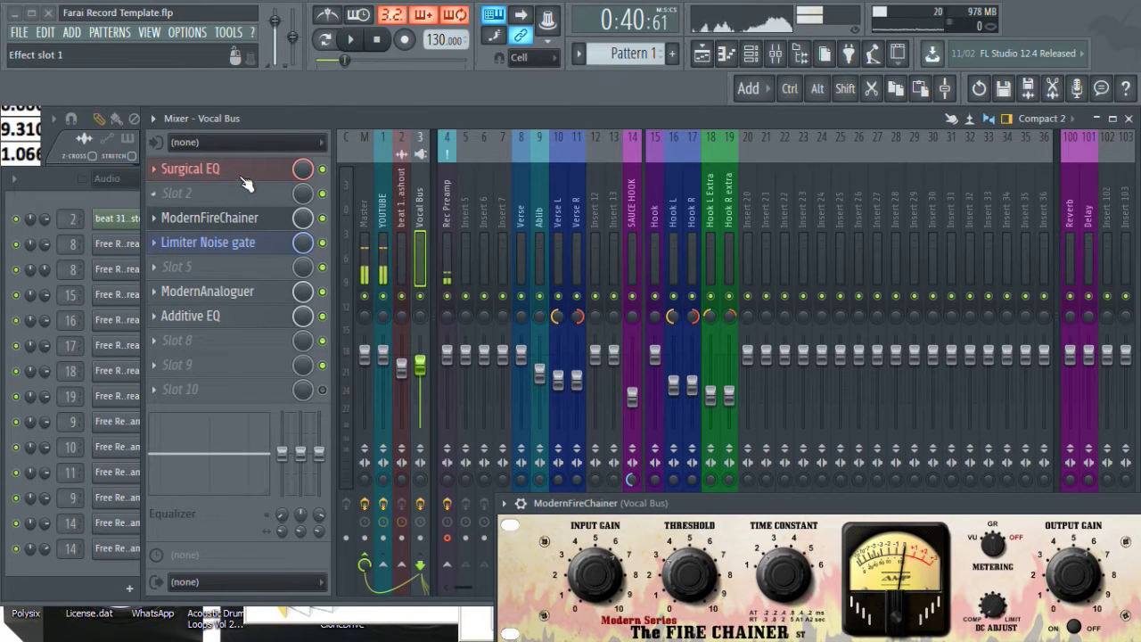
- Boost Surgical EQ band 7 to maximum, reset it to default, and close the EQ
left_click(189, 169)
left_click_drag(722, 230, 721, 151)
right_click(722, 152)
left_click(748, 160)
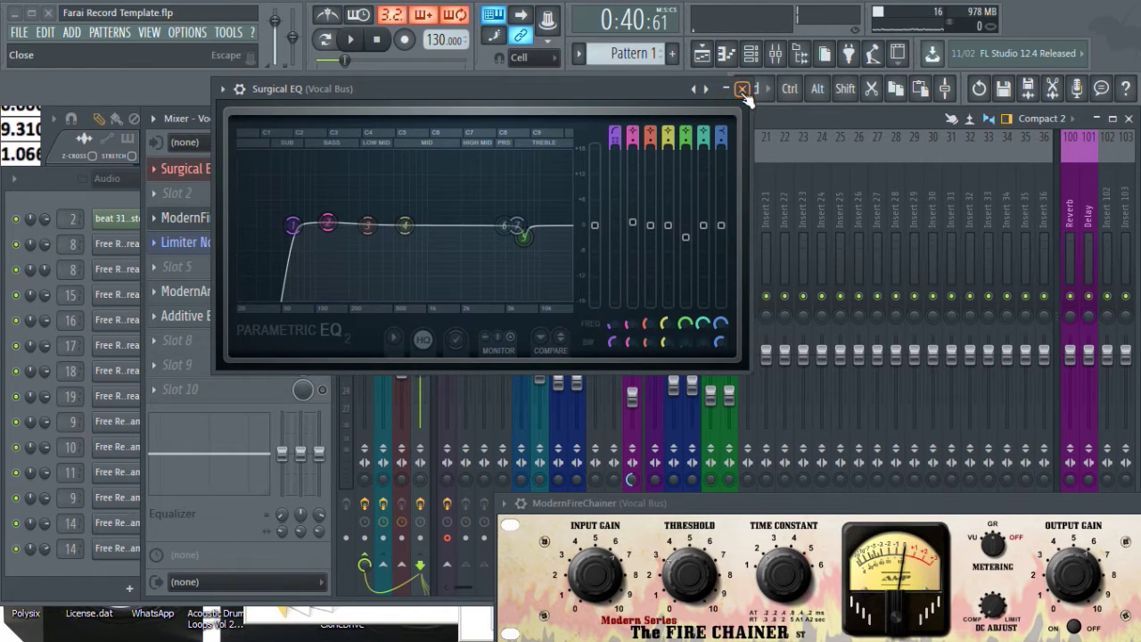
left_click(742, 88)
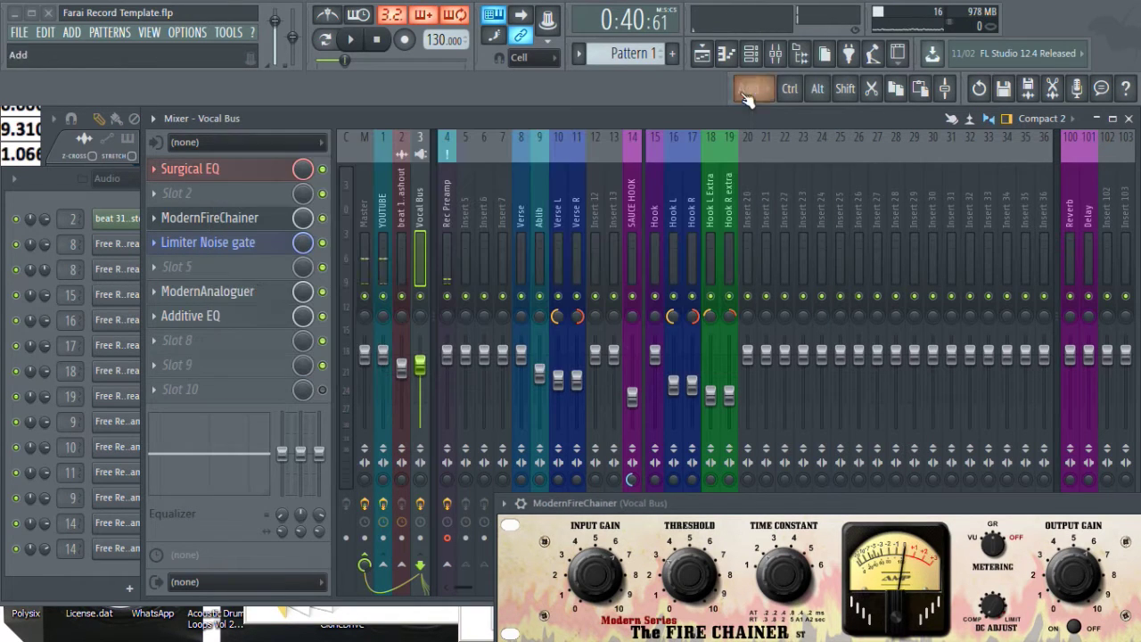
- Reopen ModernAnaloguer over the playlist and move its window further right
left_click(250, 298)
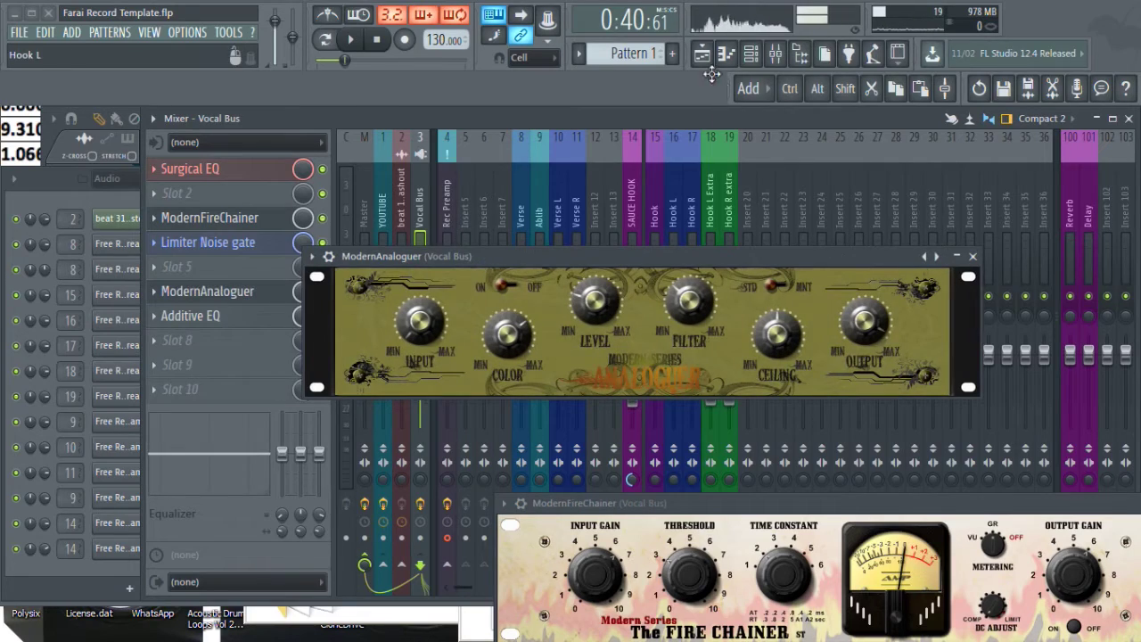
left_click(715, 68)
left_click_drag(416, 254, 598, 241)
- Play the song, scroll the playlist, and rearrange the FireChainer and Analoguer windows over it
key("space")
scroll(340, 133, "up", 5)
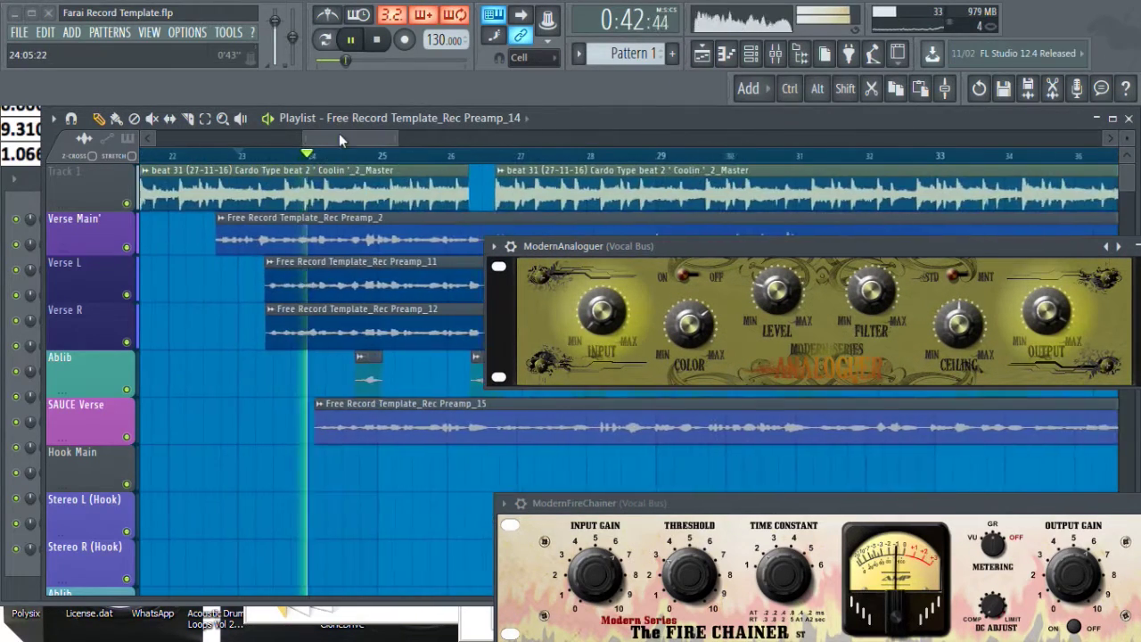
left_click_drag(340, 134, 359, 141)
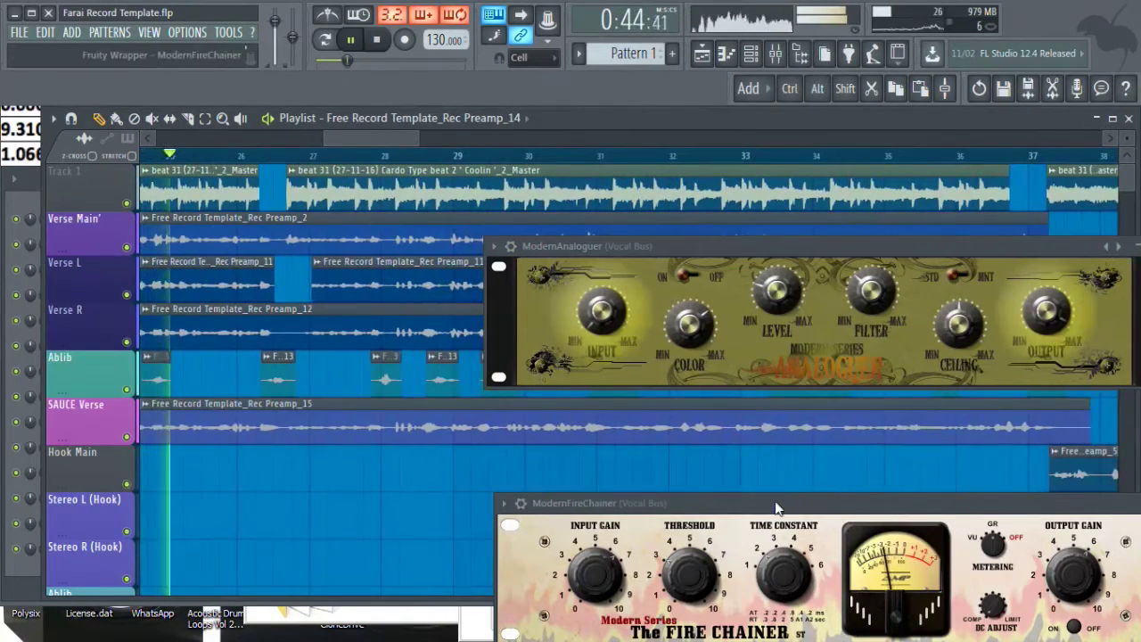
left_click_drag(775, 508, 453, 443)
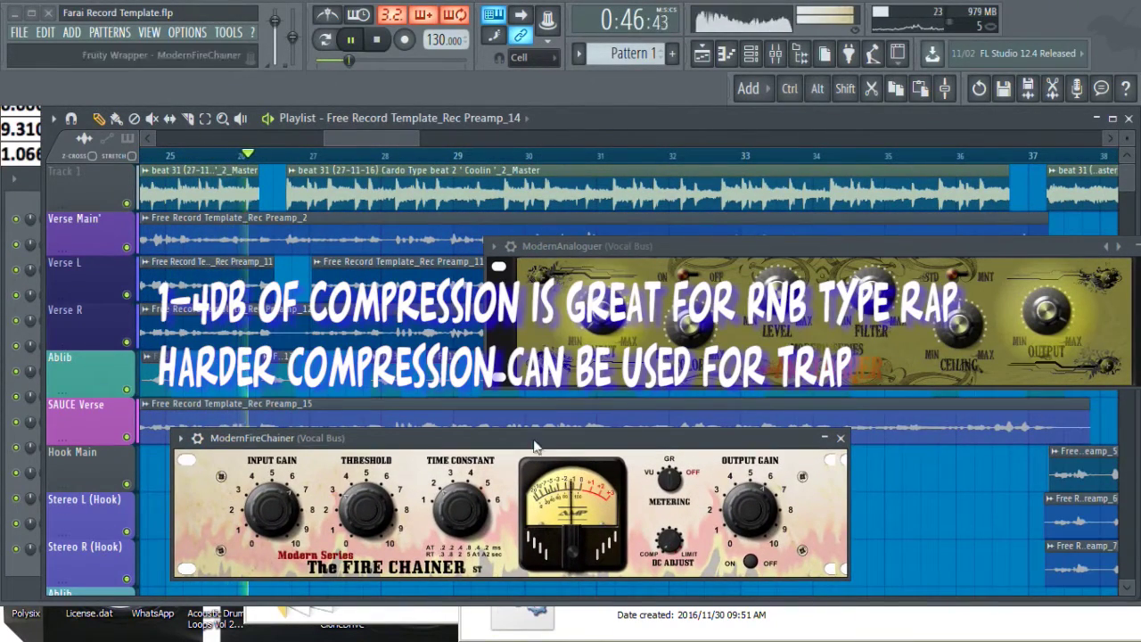
left_click_drag(689, 245, 645, 247)
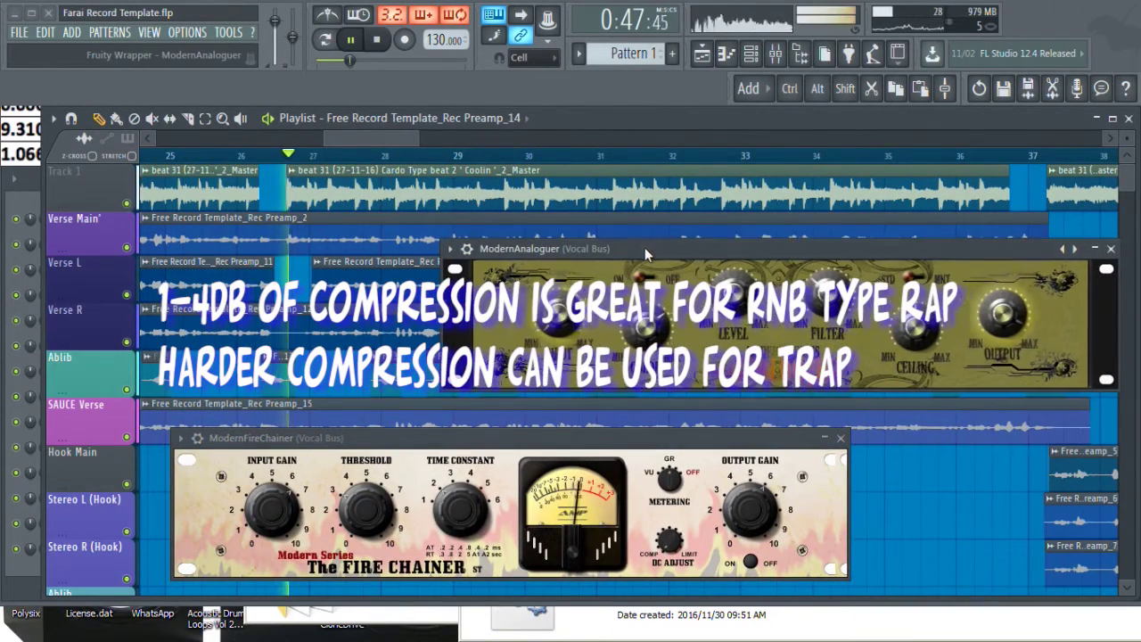
- Close ModernAnaloguer, move FireChainer lower, follow playback, then stop and return to the mixer
left_click(1110, 249)
left_click_drag(651, 438, 646, 513)
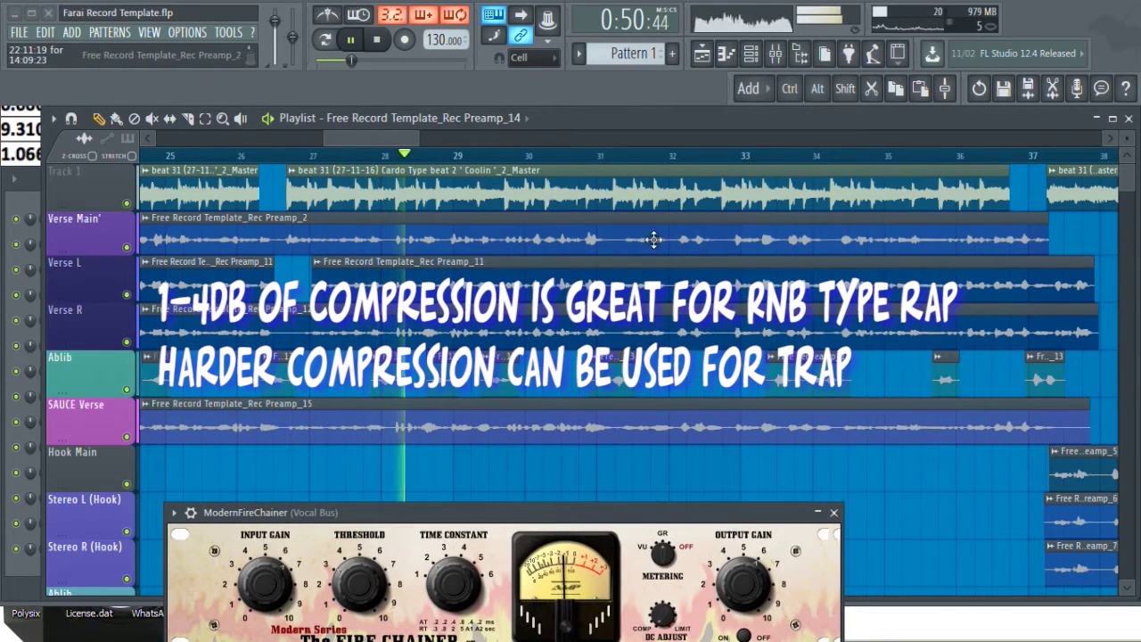
scroll(381, 148, "up", 3)
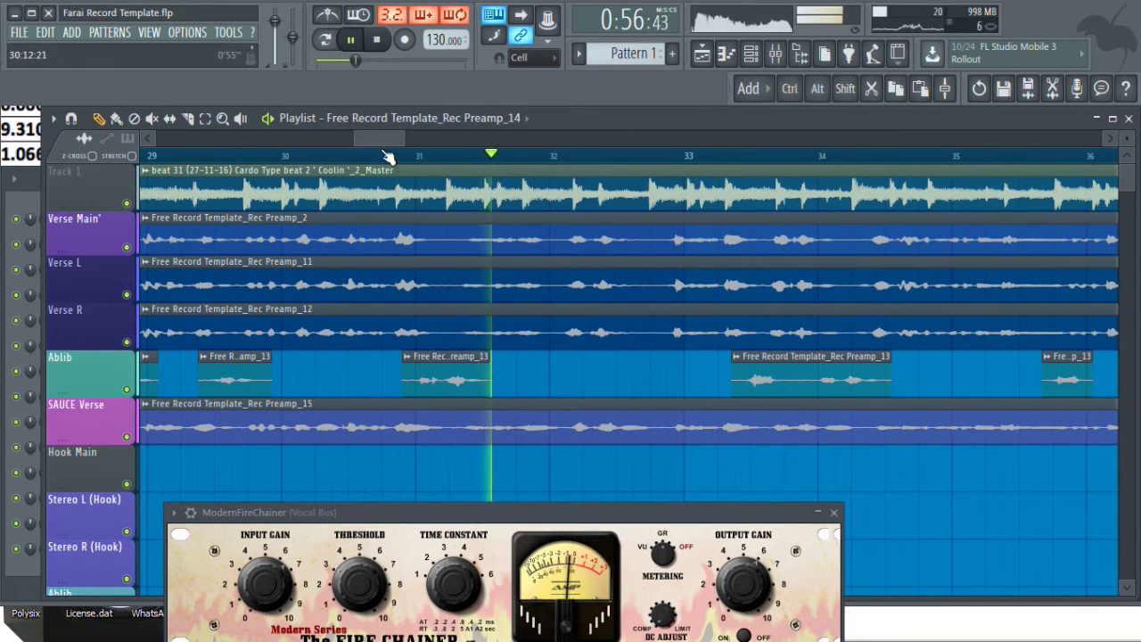
left_click_drag(378, 142, 406, 147)
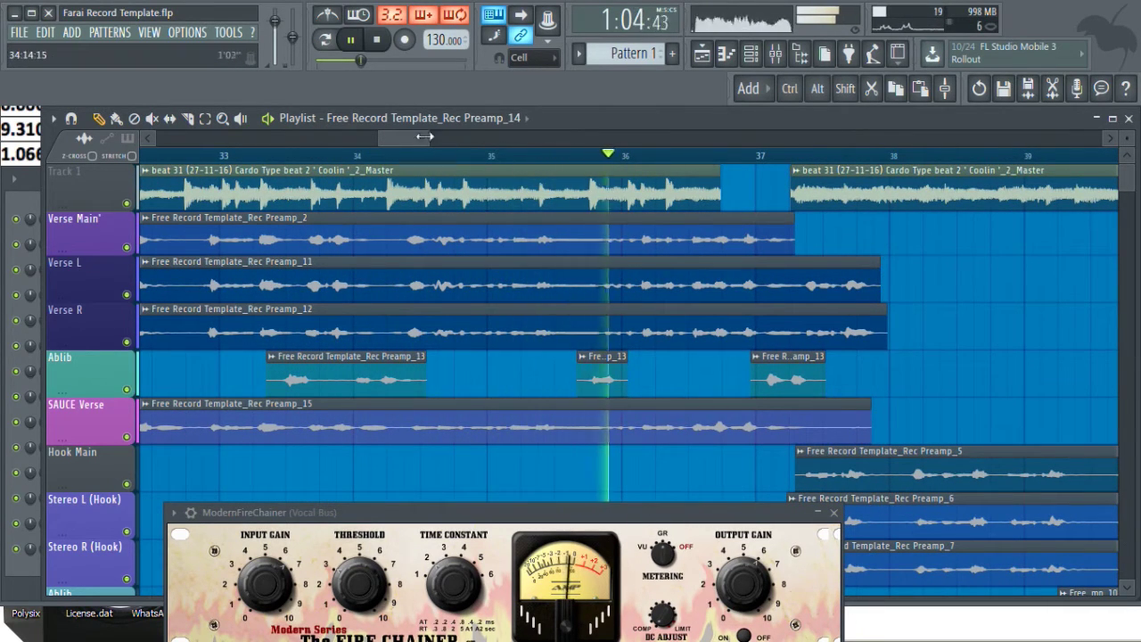
left_click_drag(421, 134, 446, 142)
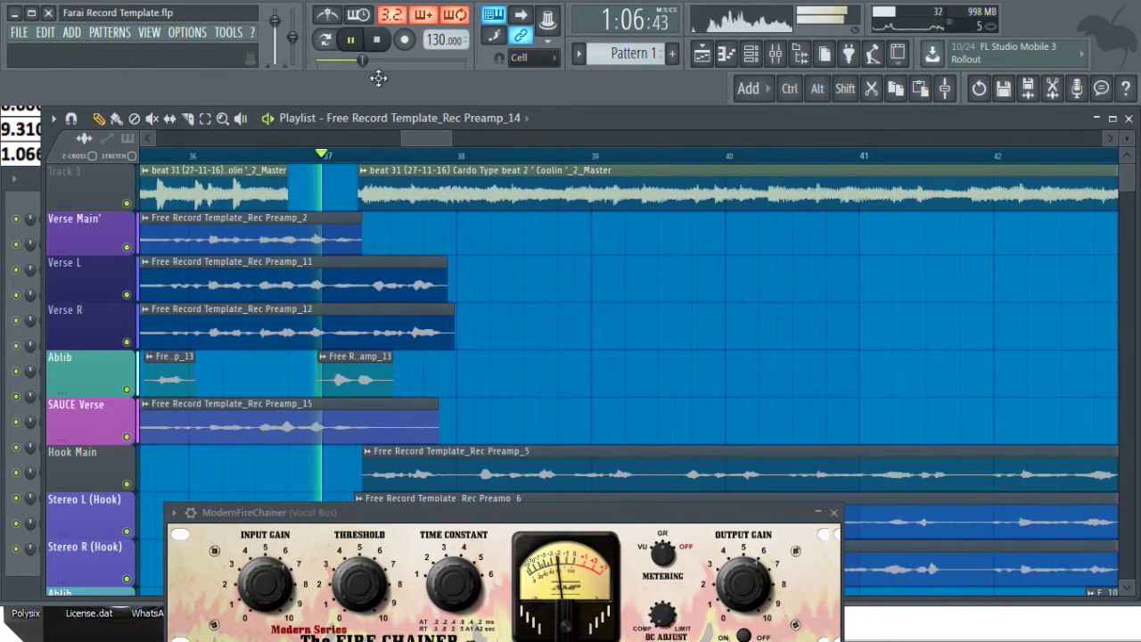
key("space")
left_click(793, 55)
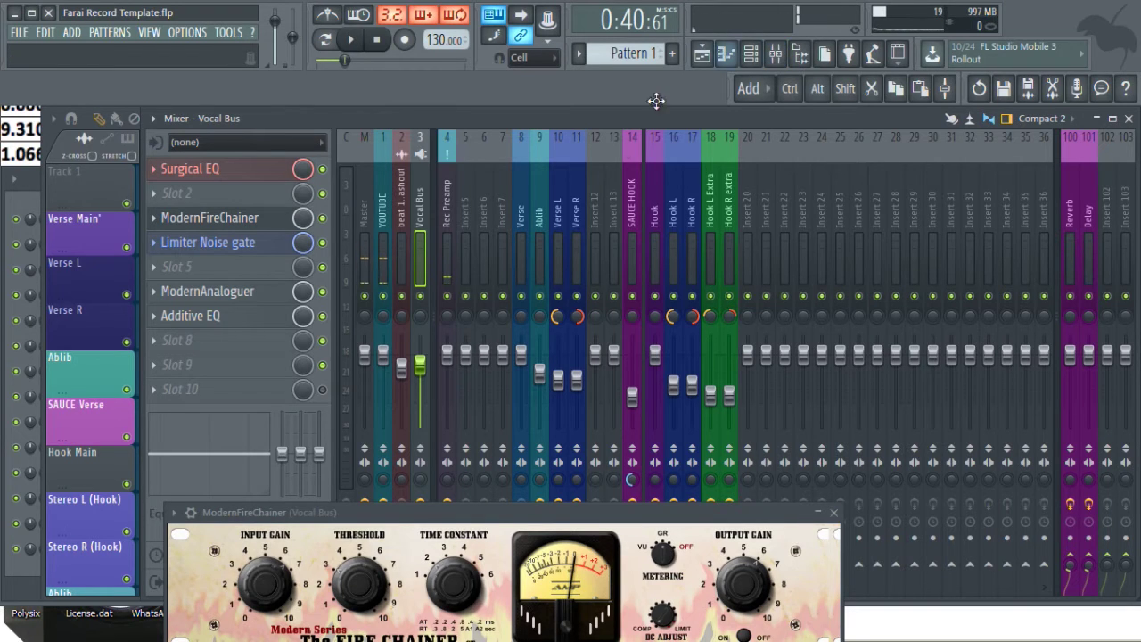
- Select the Verse mixer channel, glance over the playlist, and return to the mixer
left_click(535, 190)
left_click(517, 196)
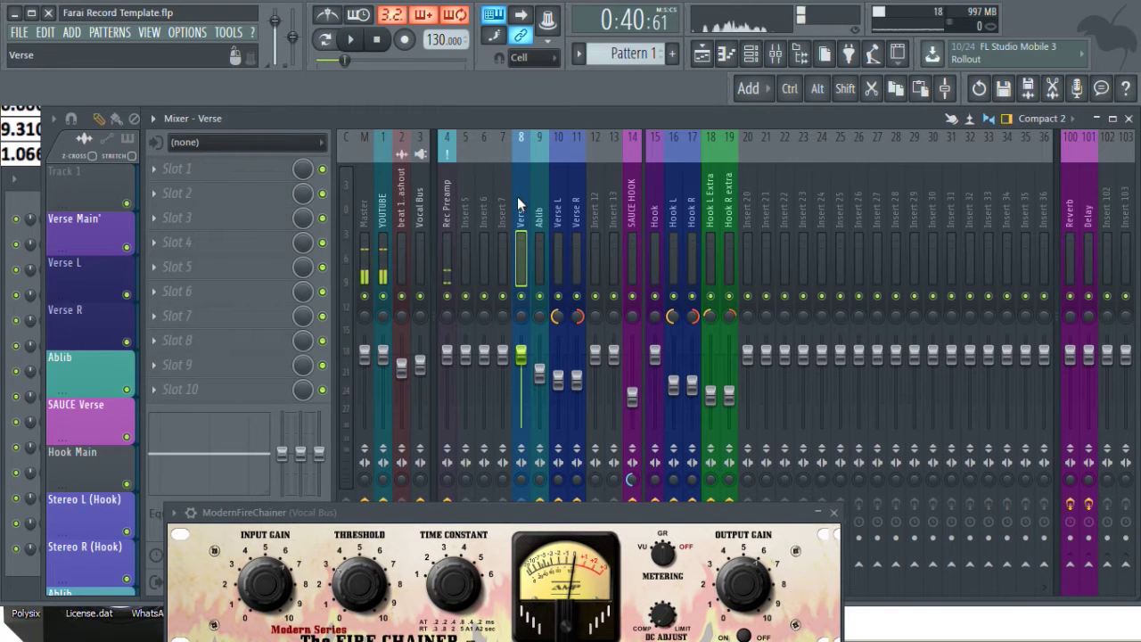
left_click(701, 54)
left_click_drag(413, 138, 385, 138)
scroll(386, 138, "down", 3)
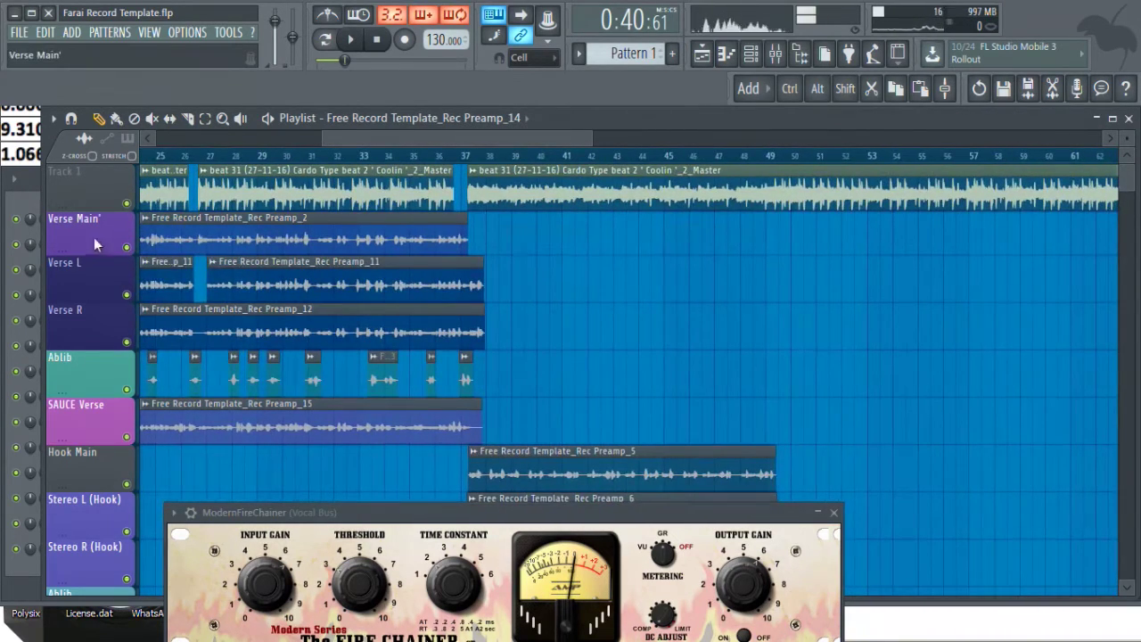
left_click(775, 53)
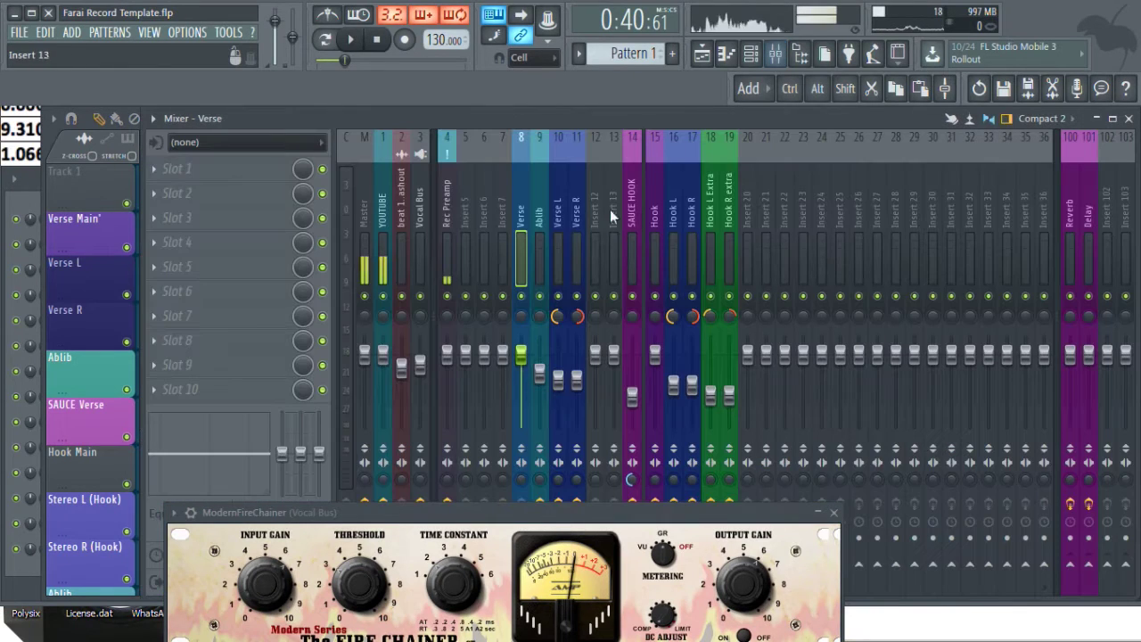
- Compare Verse L and Verse R, settle on Verse L, check the playlist, and reopen the mixer with F9
left_click(559, 239)
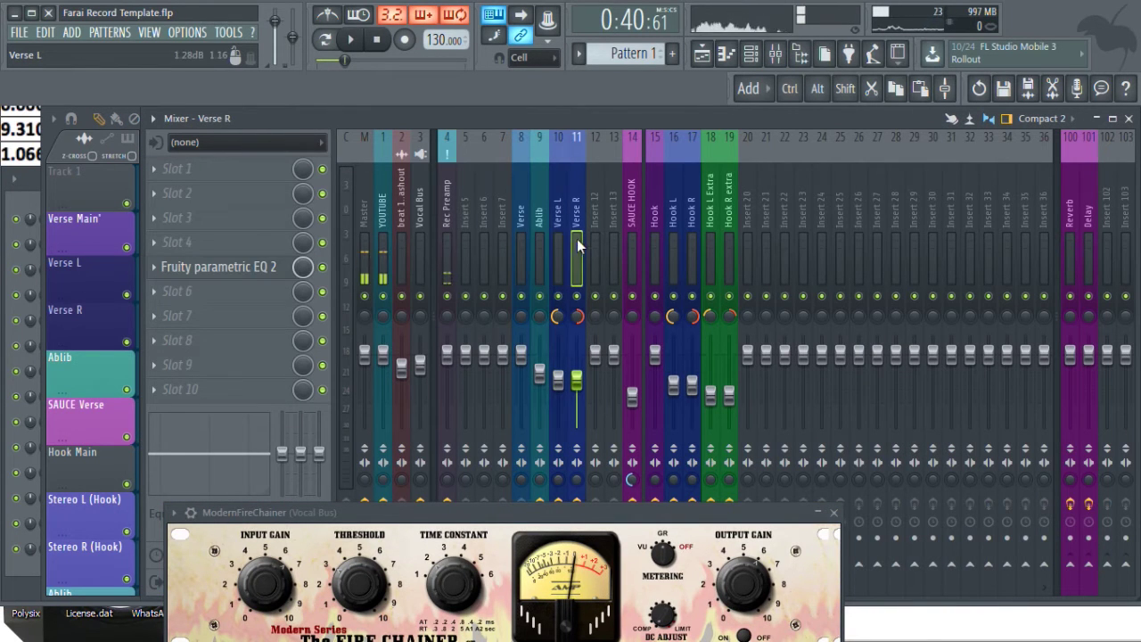
left_click(579, 319)
key("Left")
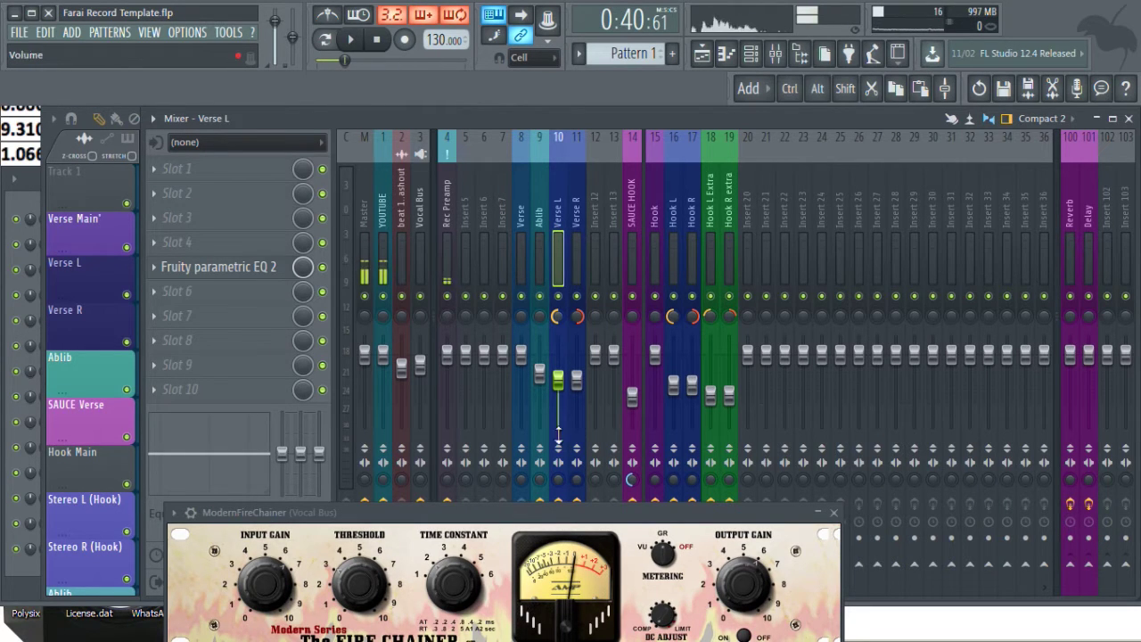
left_click(717, 55)
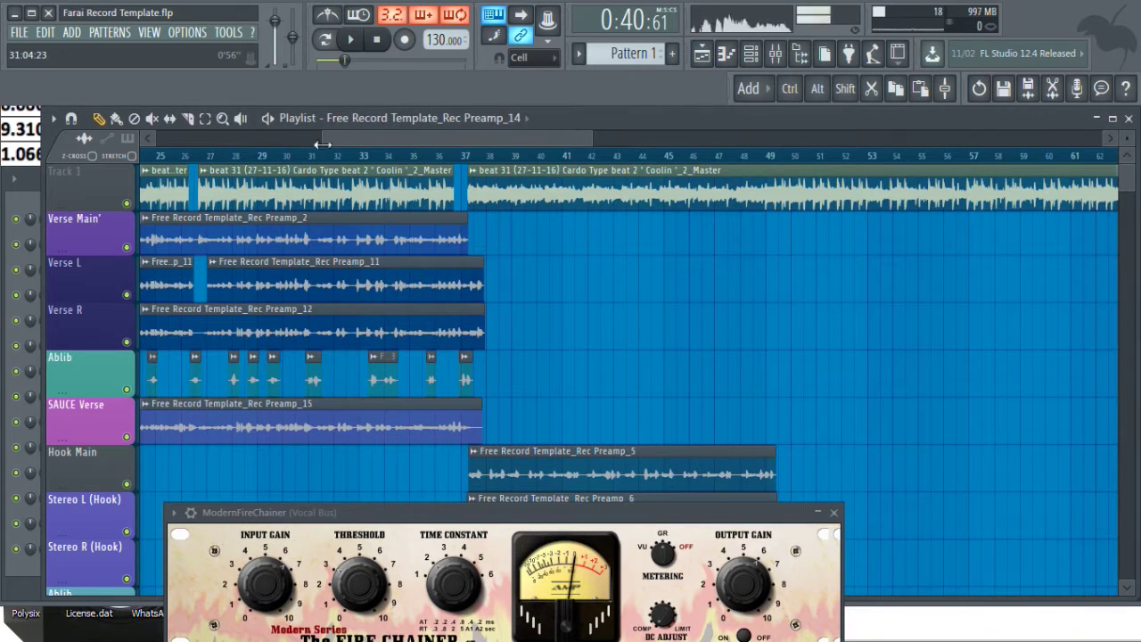
scroll(242, 347, "up", 2)
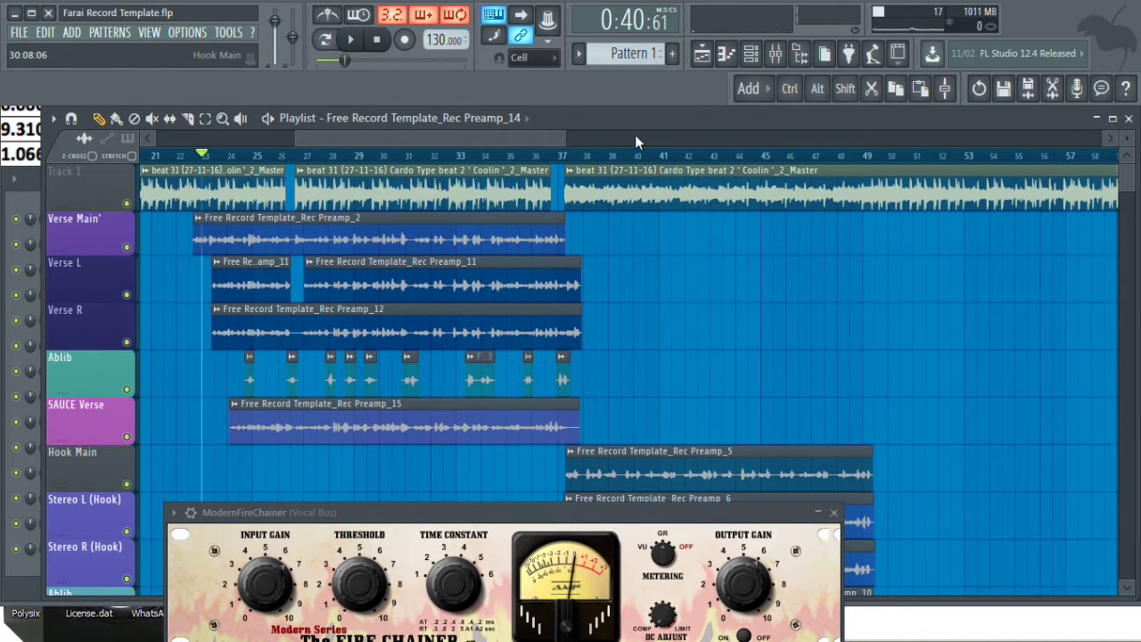
key("F9")
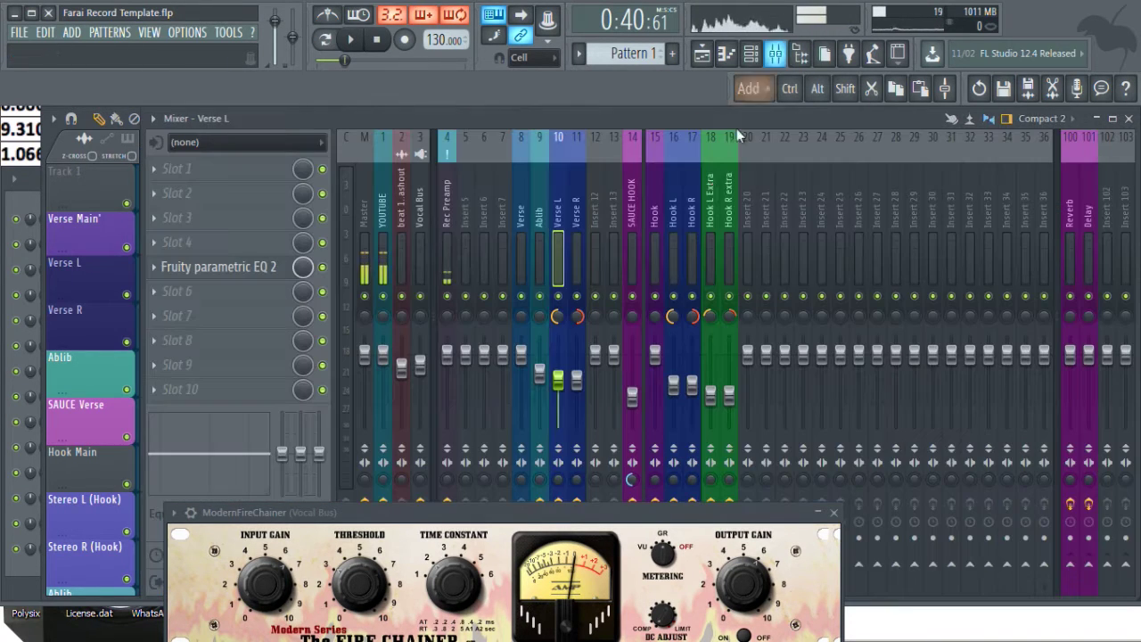
- Open SAUCE HOOK's mda RoundPan, move its window left, then close it
left_click(632, 210)
left_click(236, 219)
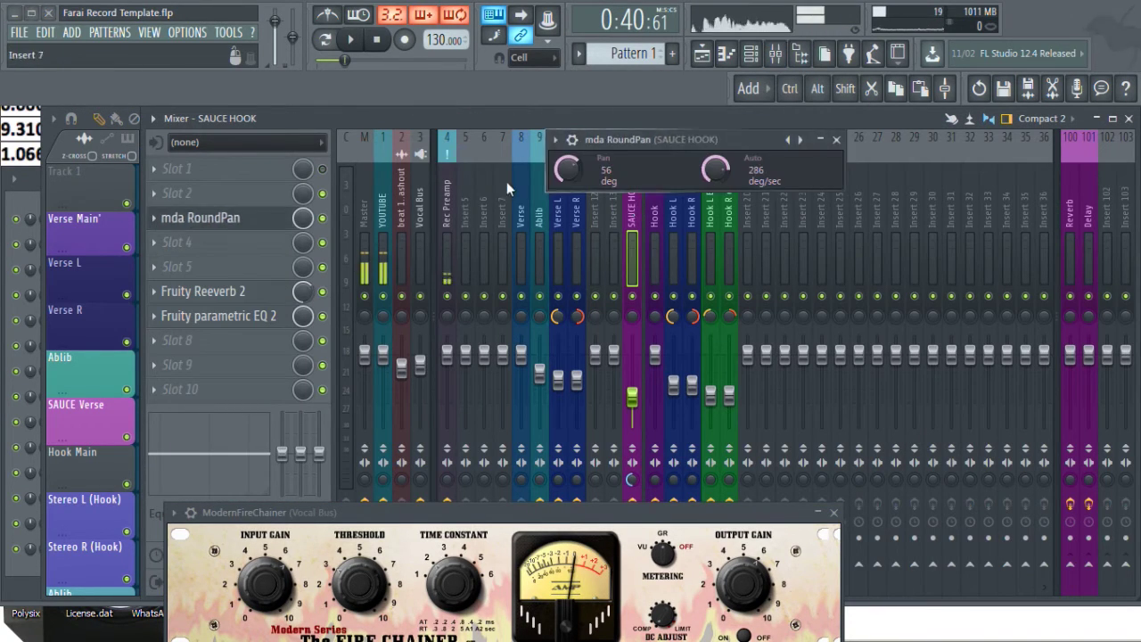
left_click_drag(635, 139, 555, 157)
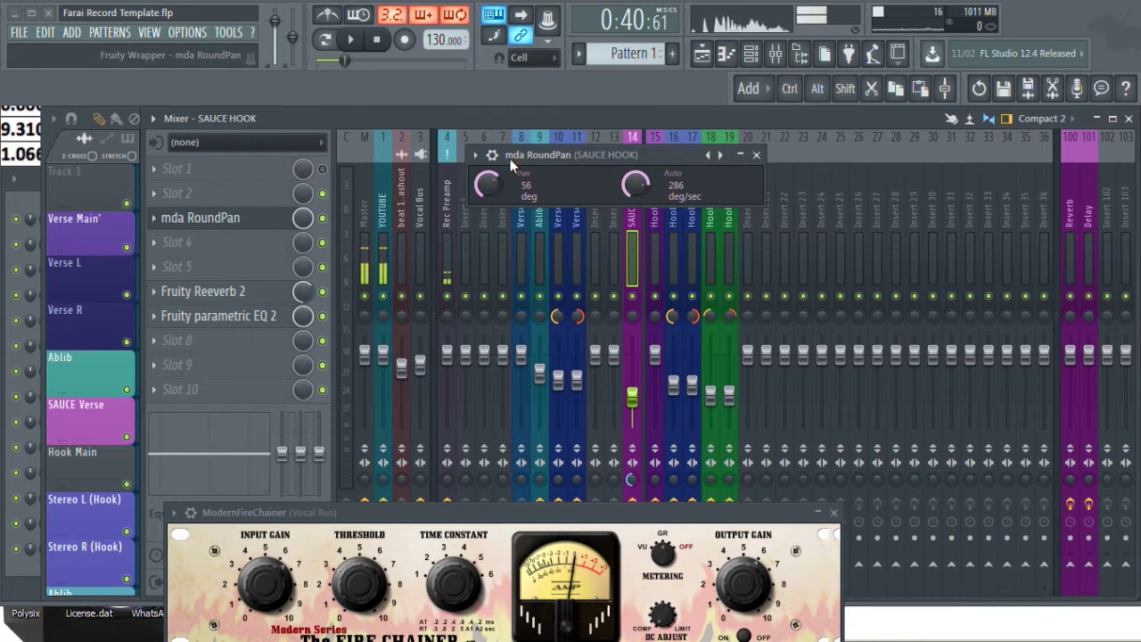
left_click(756, 155)
- Close the Vocal Bus ModernFireChainer window and select the Master channel
left_click(419, 267)
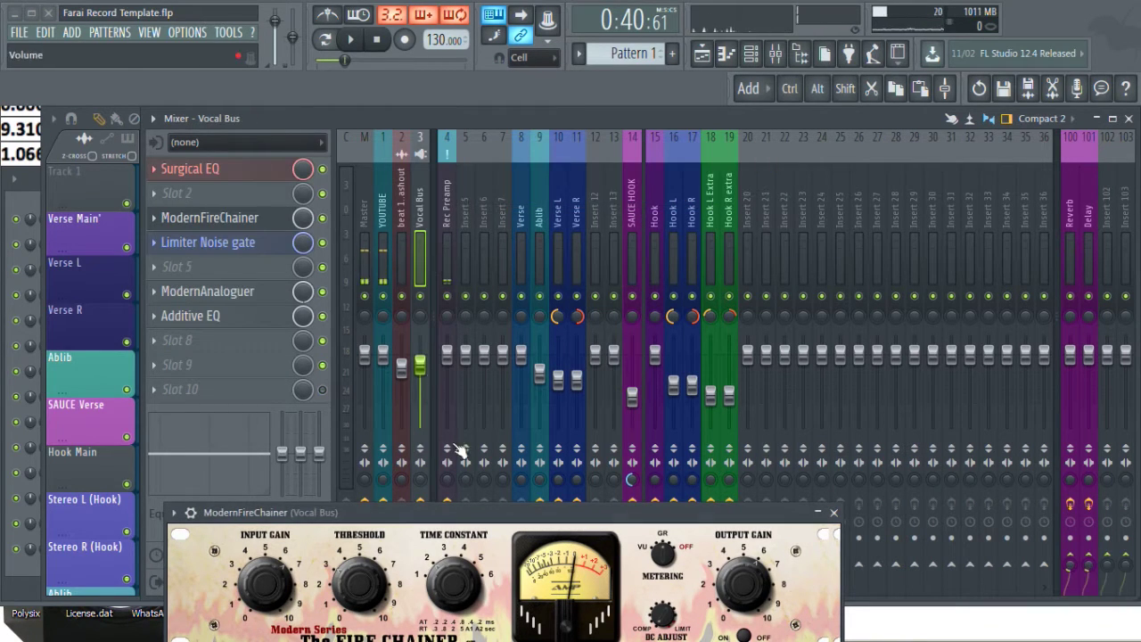
left_click(210, 217)
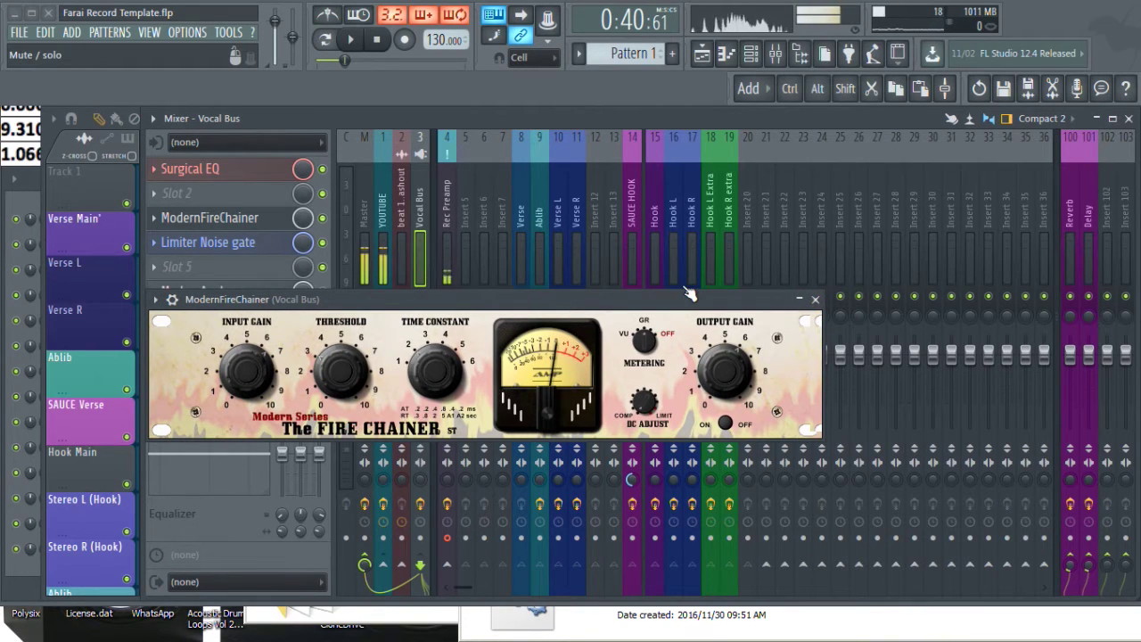
left_click(815, 299)
left_click(364, 249)
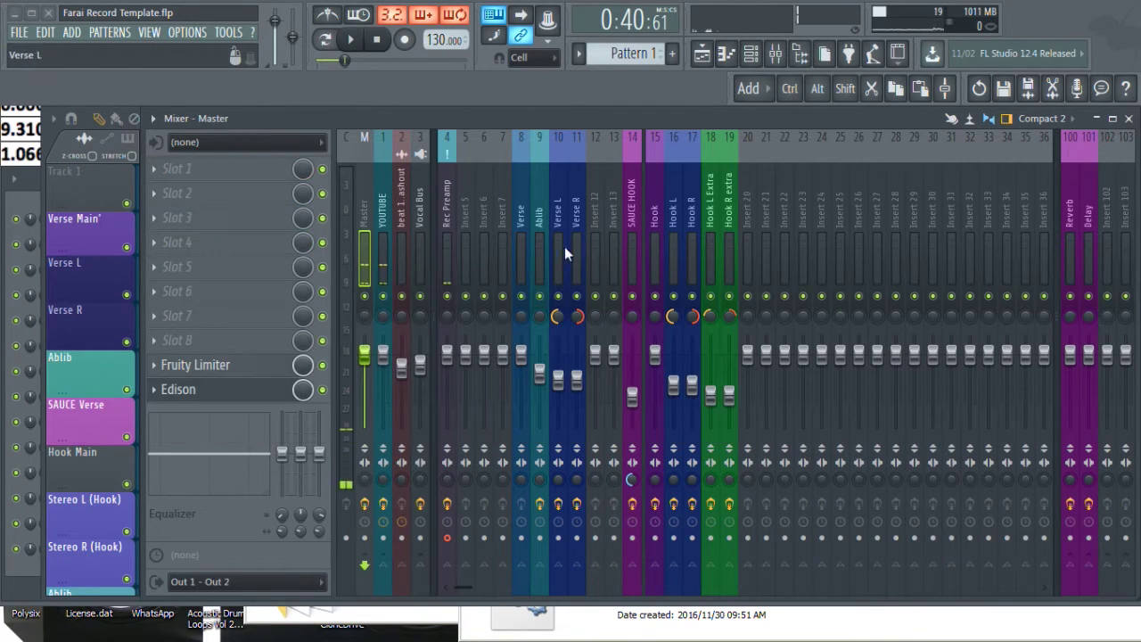
- Start playback and raise the Verse L and Verse R volumes together
left_click(540, 254)
left_click(522, 252)
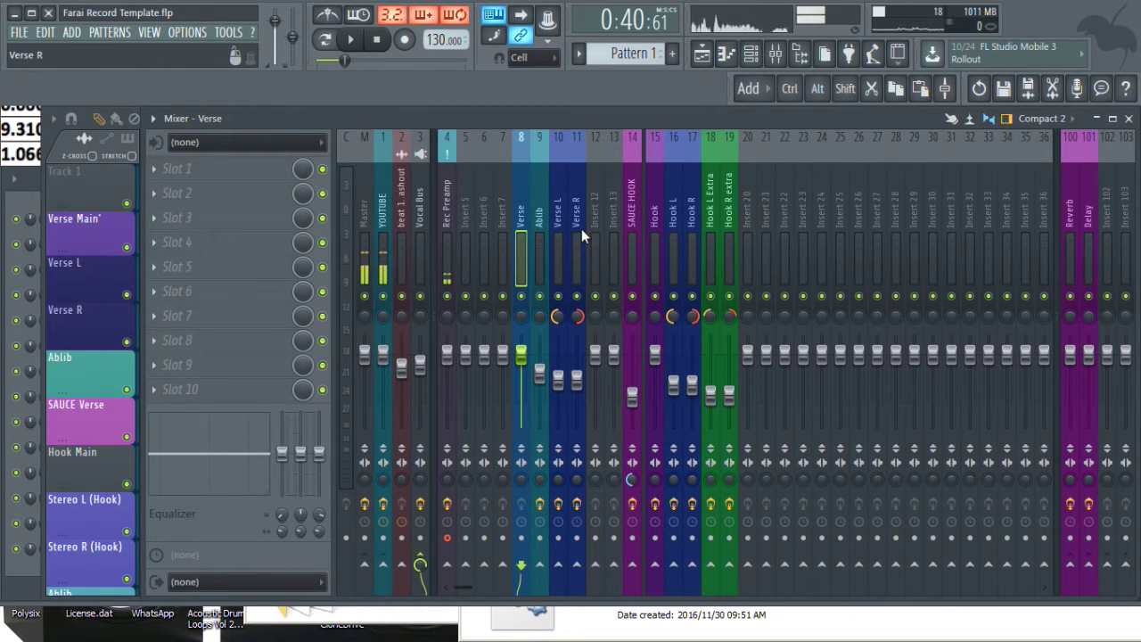
key("space")
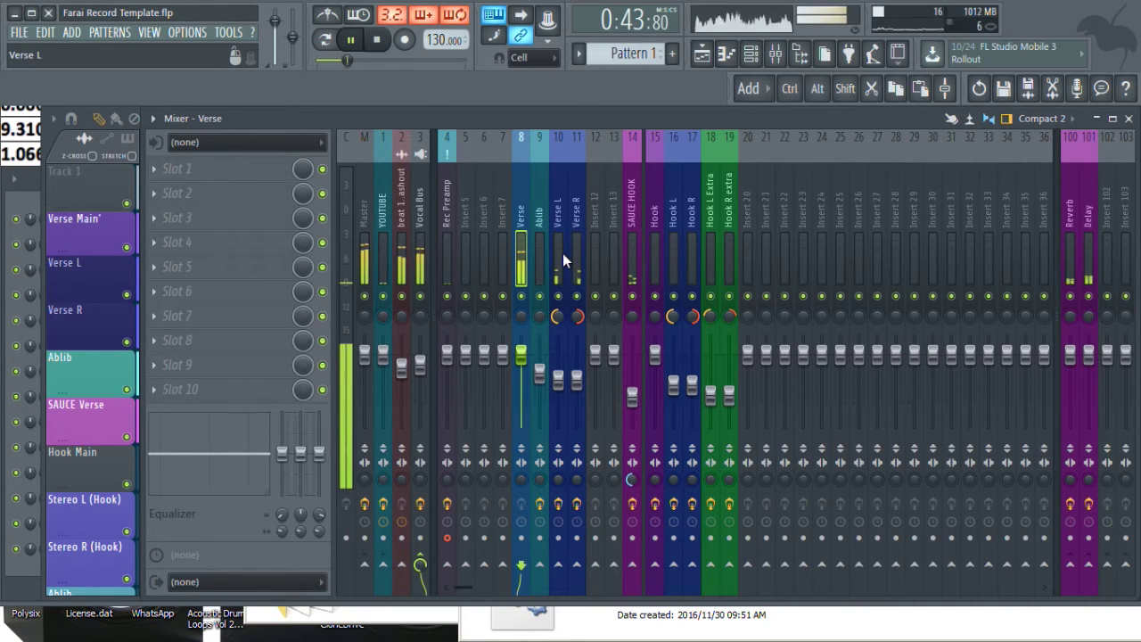
left_click(558, 259)
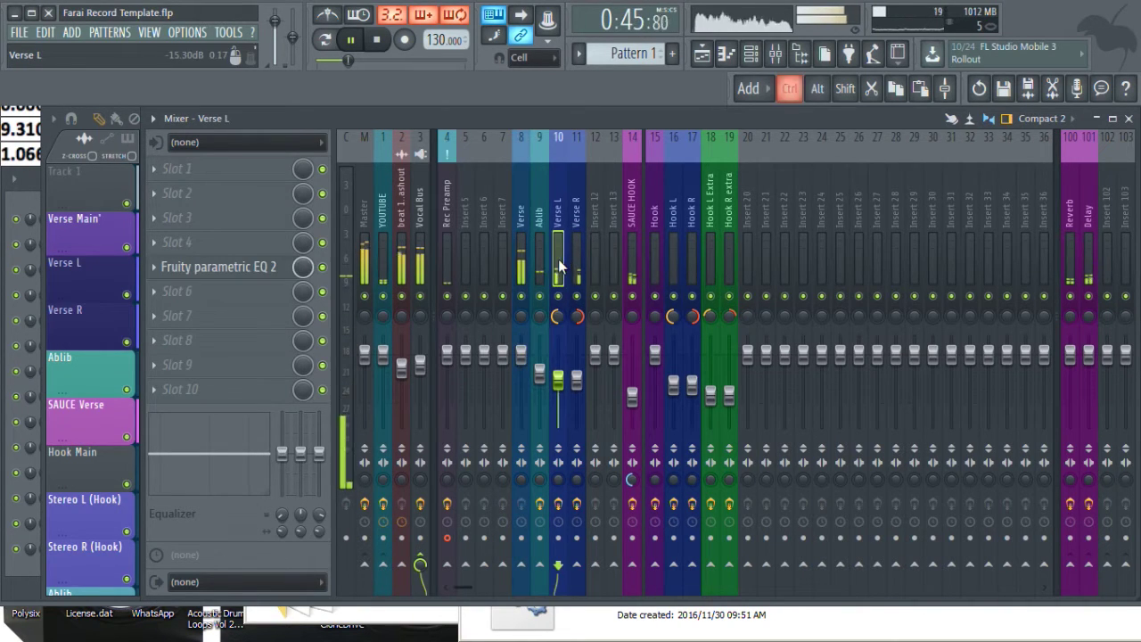
left_click(574, 265, "ctrl")
mouse_move(558, 381)
left_mouse_down()
mouse_move(558, 344)
mouse_move(558, 374)
left_mouse_up()
- Select the Ablib channel, stop playback, and dismiss its options menu
left_click(540, 259)
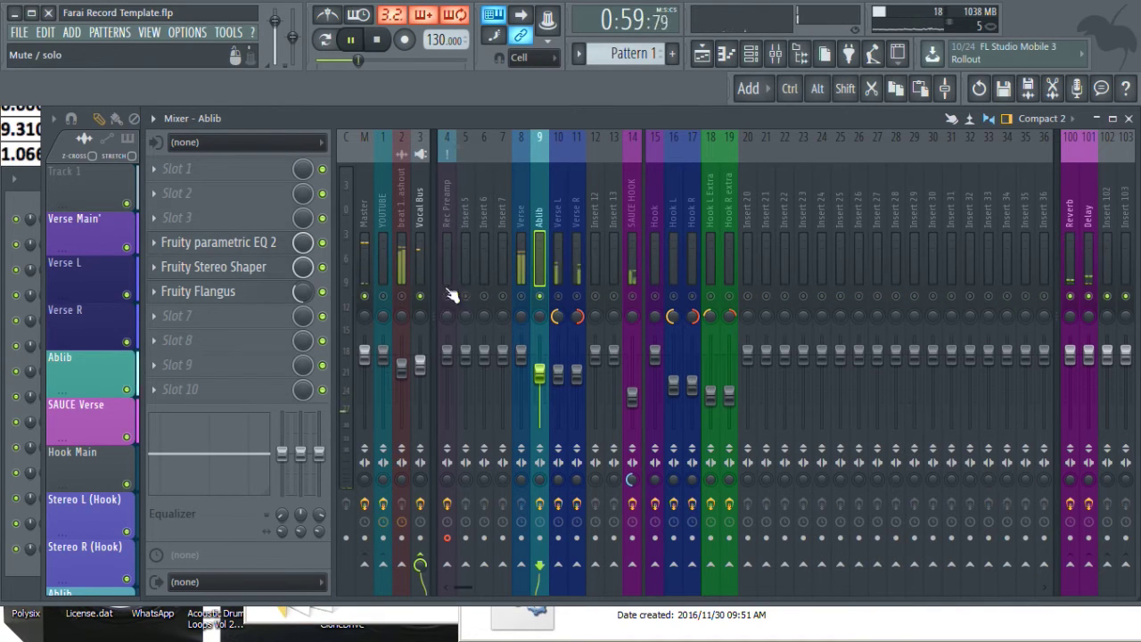
key("space")
right_click(546, 258)
left_click(541, 272)
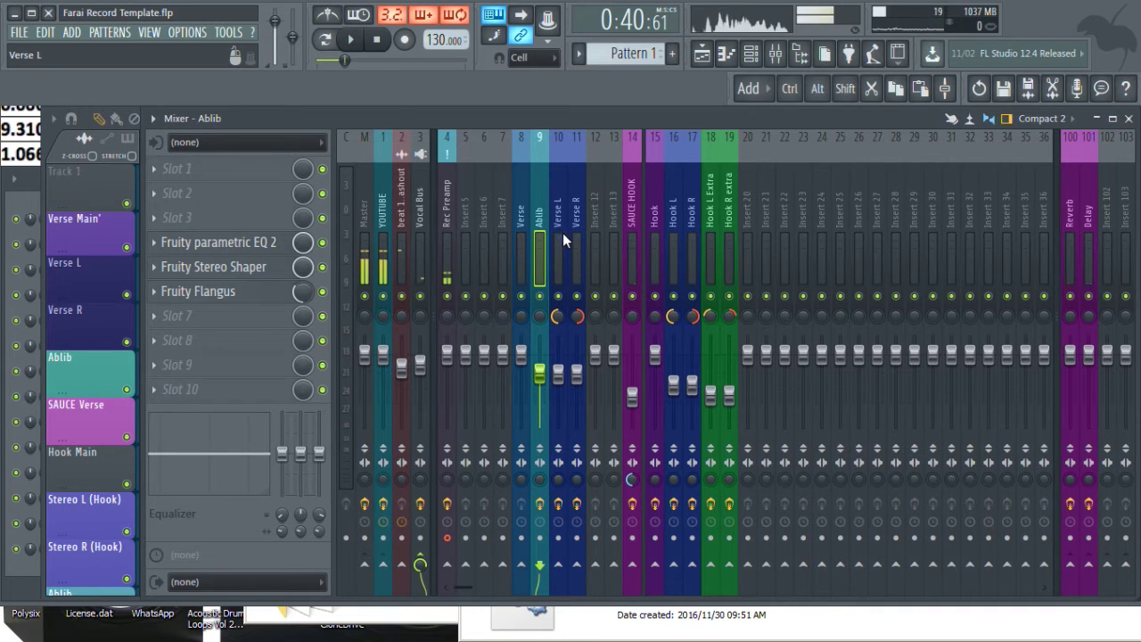
- Set the song position to bar 27 and show the Verse L channel in the mixer
left_click(711, 59)
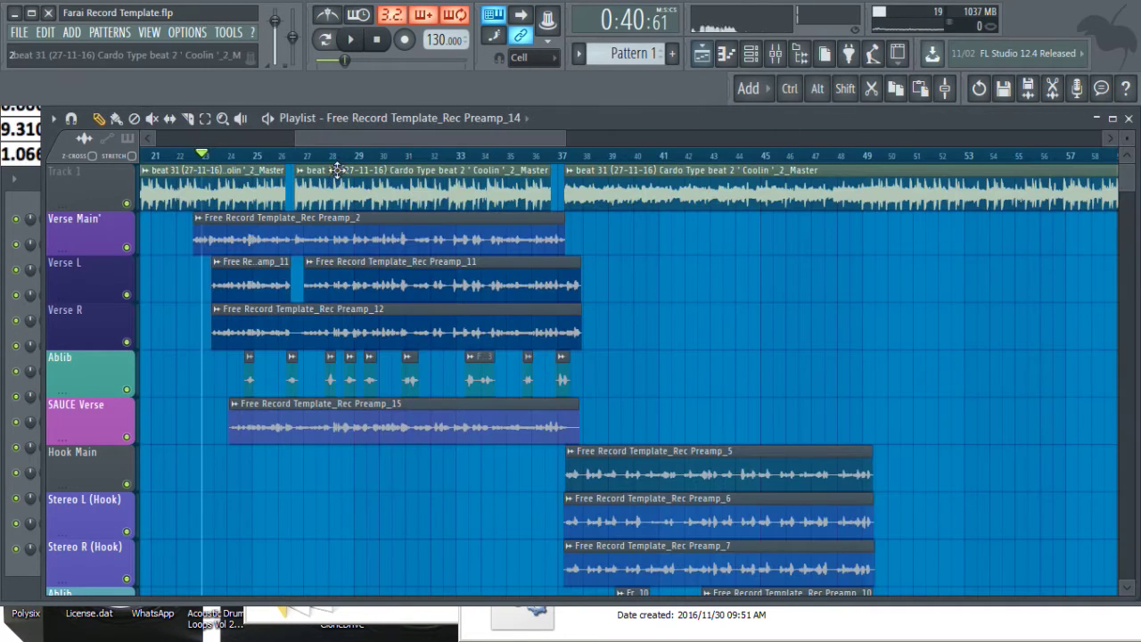
left_click(309, 155)
left_click(774, 56)
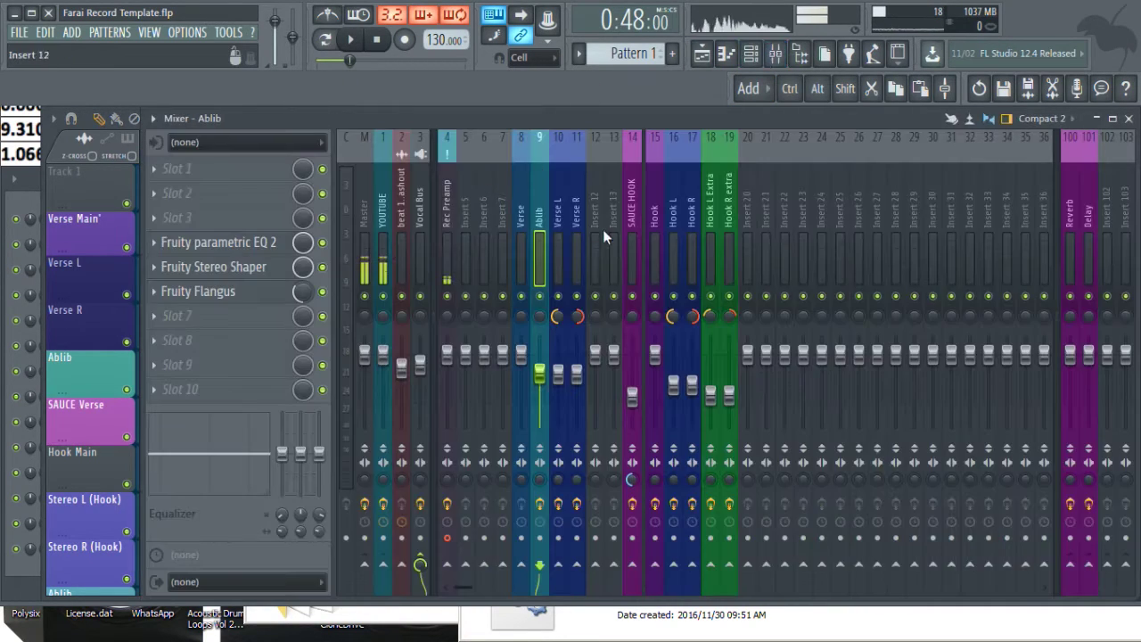
left_click(558, 230)
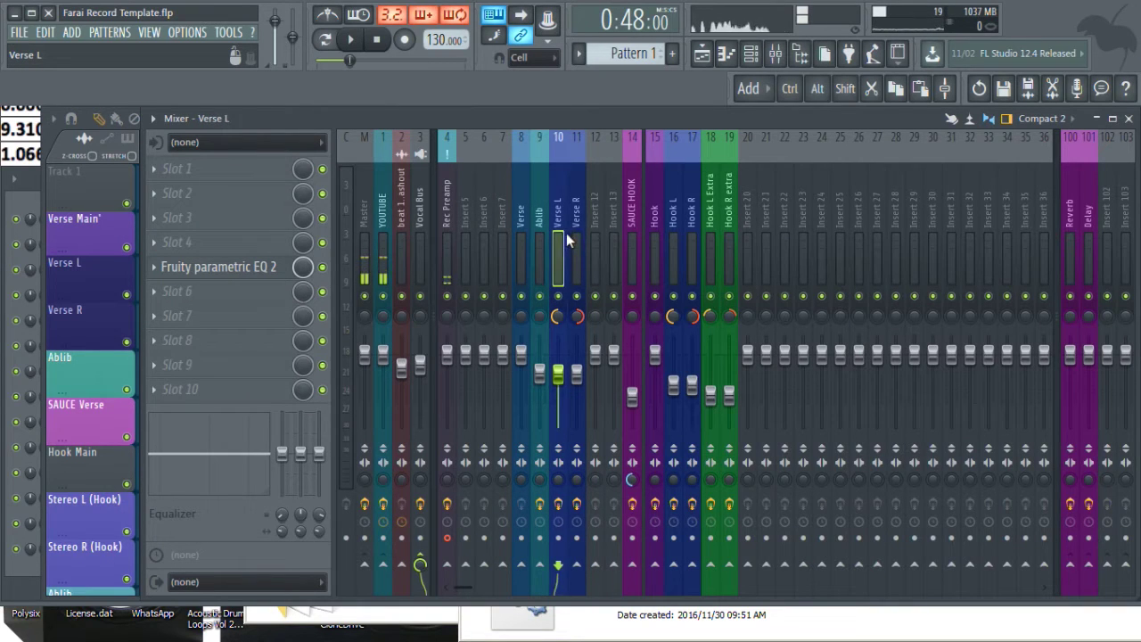
- Mute Verse, play, toggle Verse L mute off and on to compare, then stop
left_click(521, 298)
key("space")
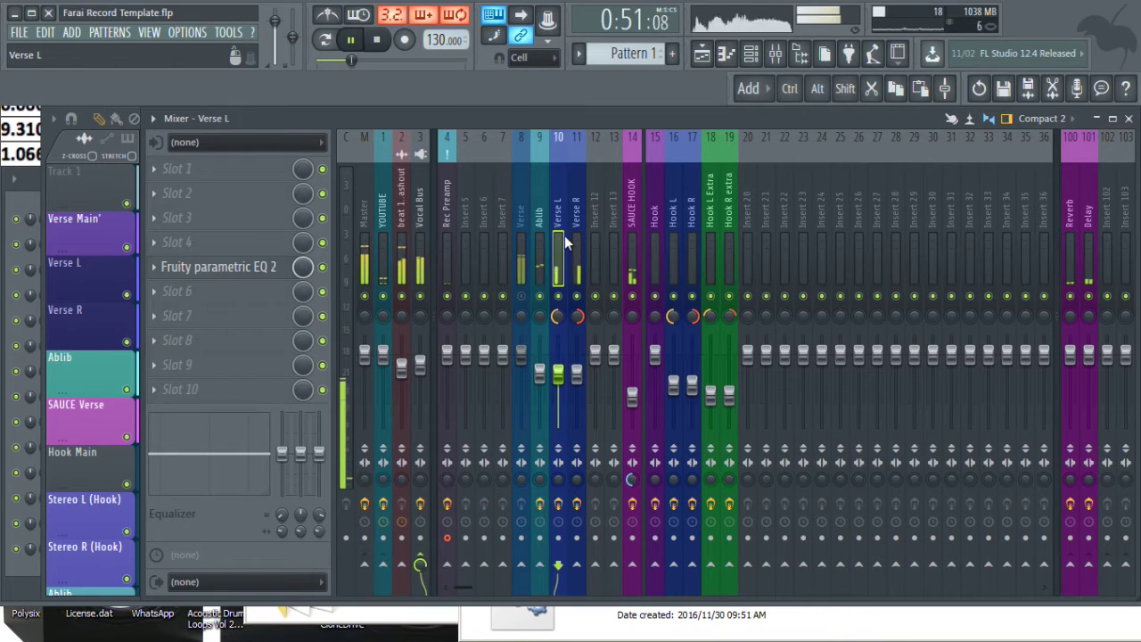
left_click(558, 297)
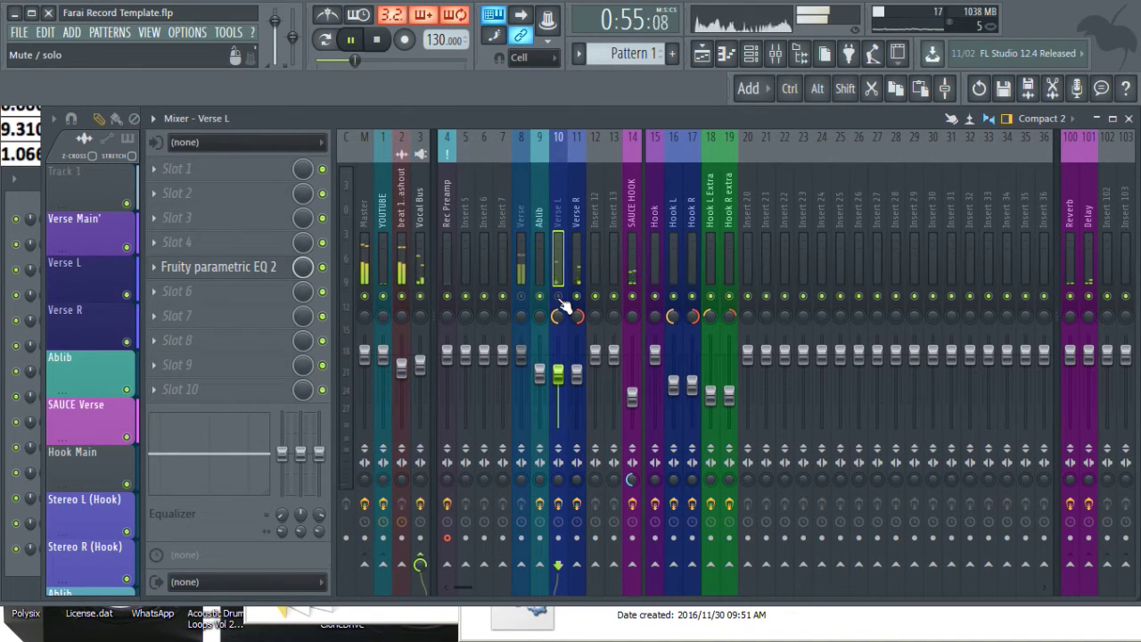
left_click(559, 297)
key("space")
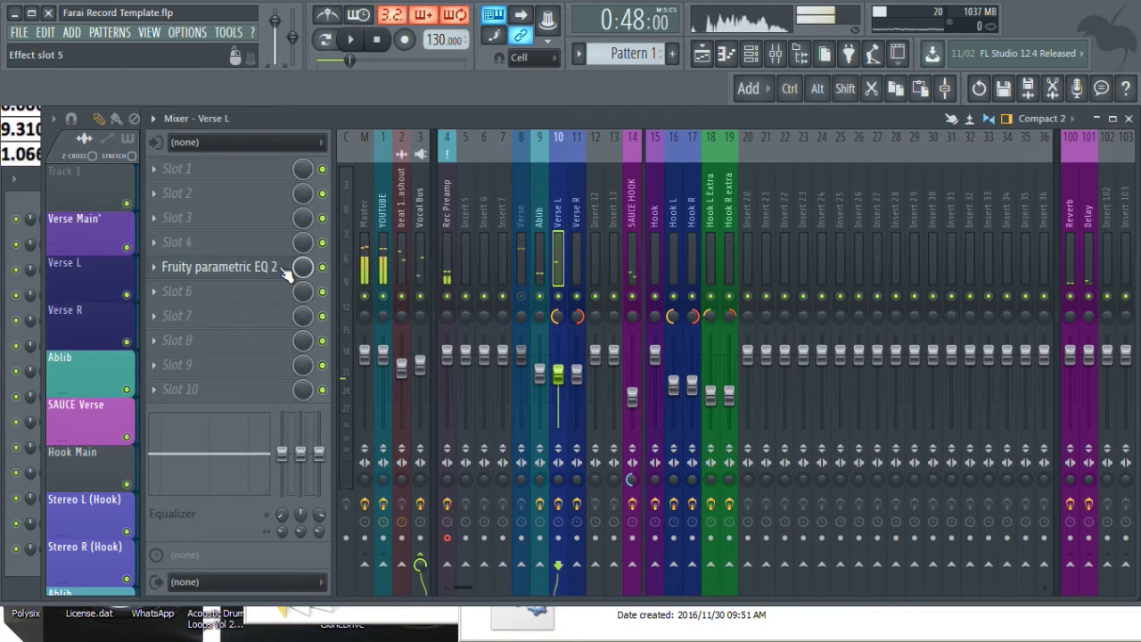
- Move Verse L's EQ bands to about 467 Hz and 4084 Hz matching Verse R, then select Verse
left_click(287, 267)
left_click_drag(406, 283, 230, 296)
left_click_drag(330, 287, 352, 296)
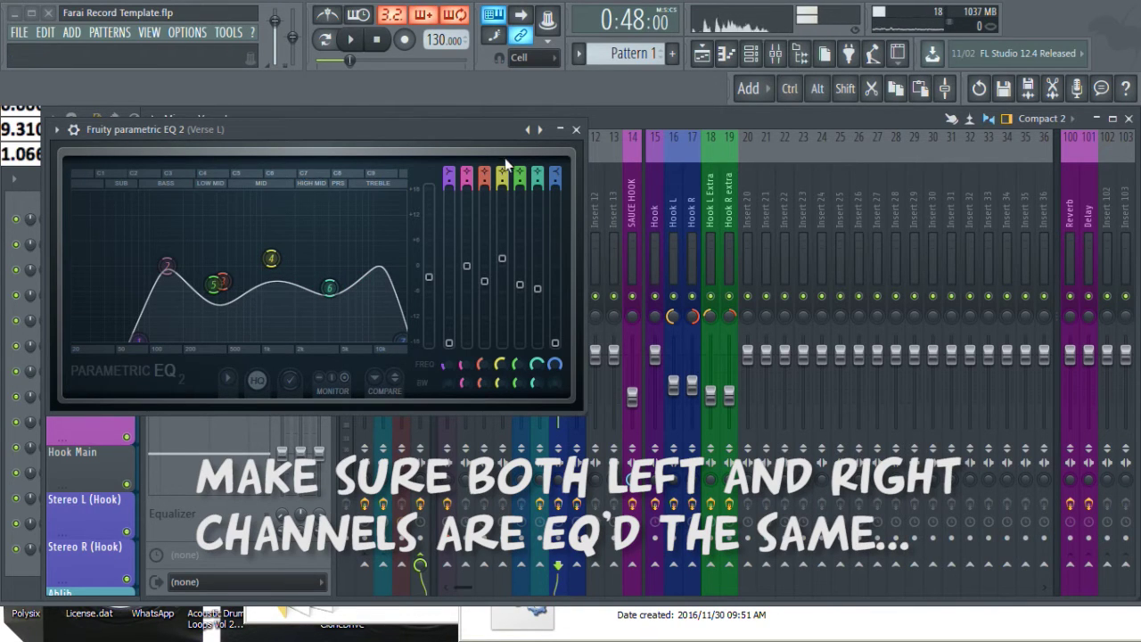
left_click(576, 129)
left_click(524, 244)
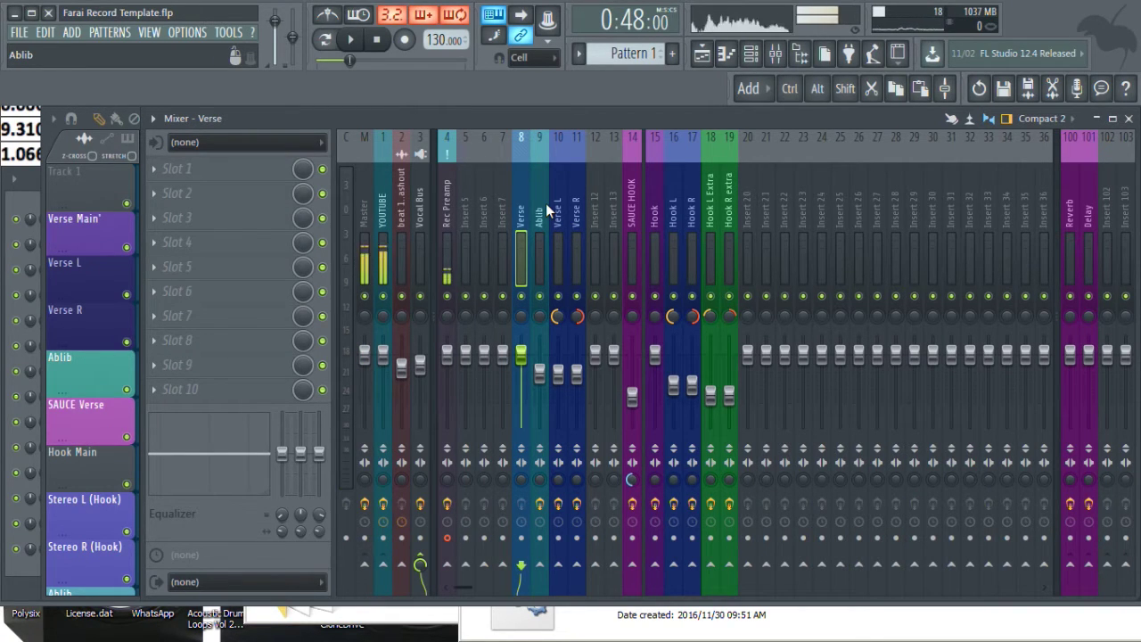
- Select Verse L, then Verse, Ablib, Verse L and Verse R together, then SAUCE HOOK
left_click(562, 221)
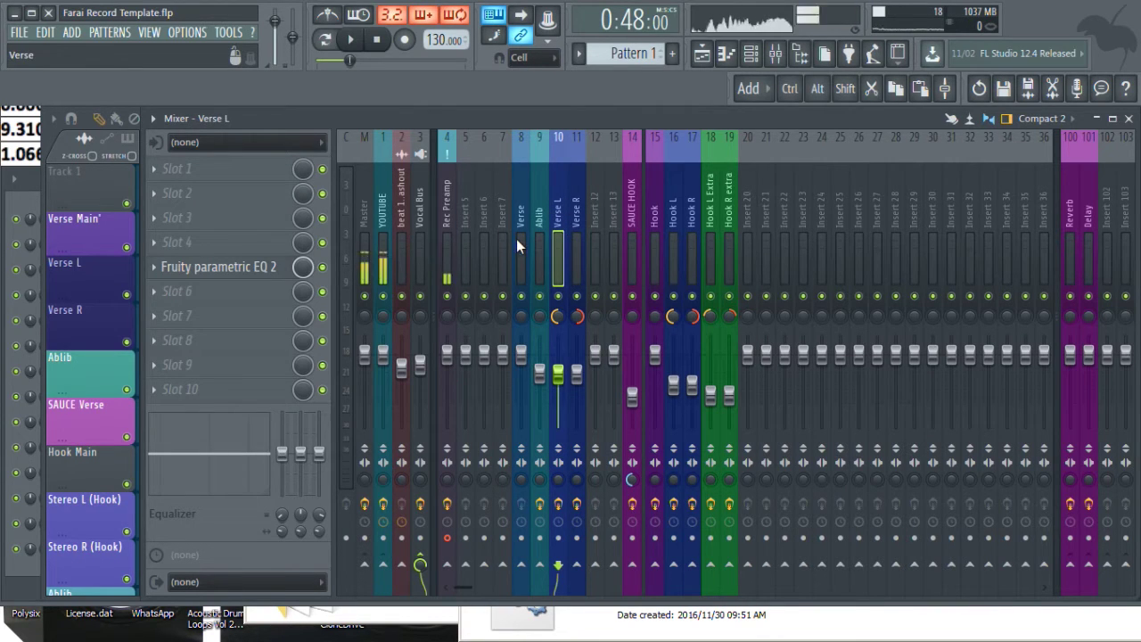
left_click_drag(516, 239, 575, 254)
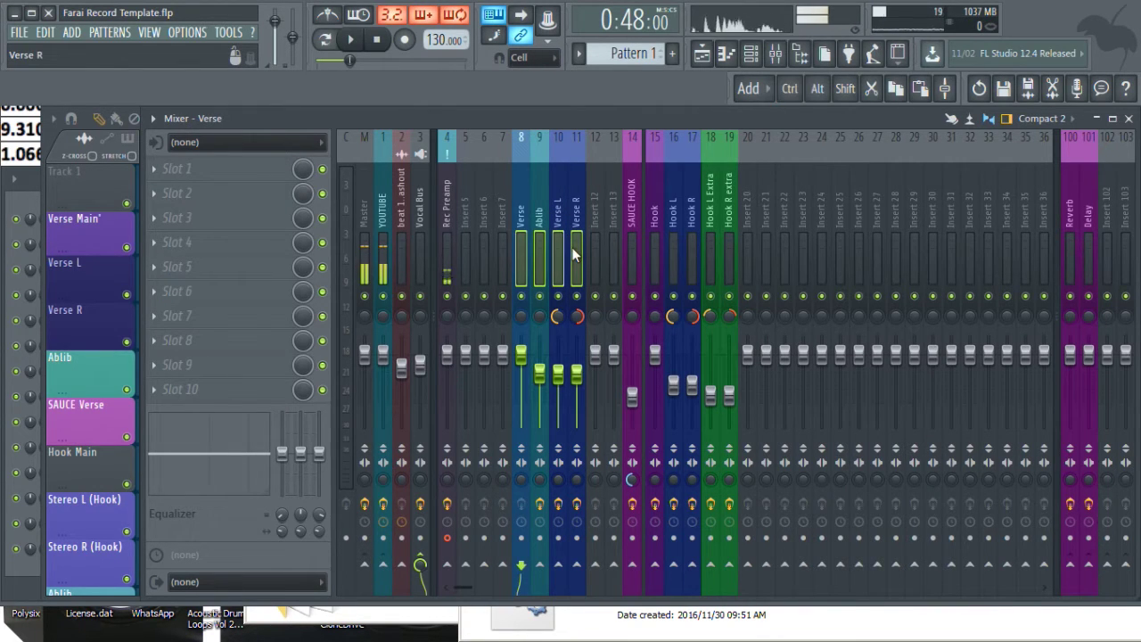
left_click(633, 256)
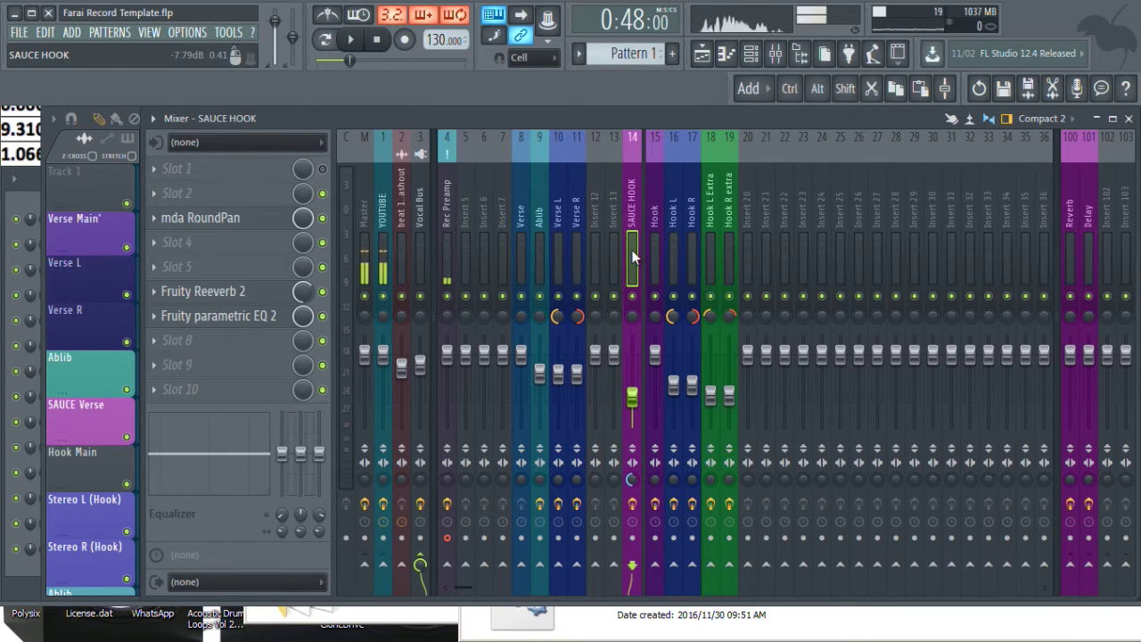
- Glance at the Playlist, then show YOUTUBE's chain: NS1 Mono, Vertigo VSC-2, ModernAnaloguer, NS1 Mono
left_click(701, 54)
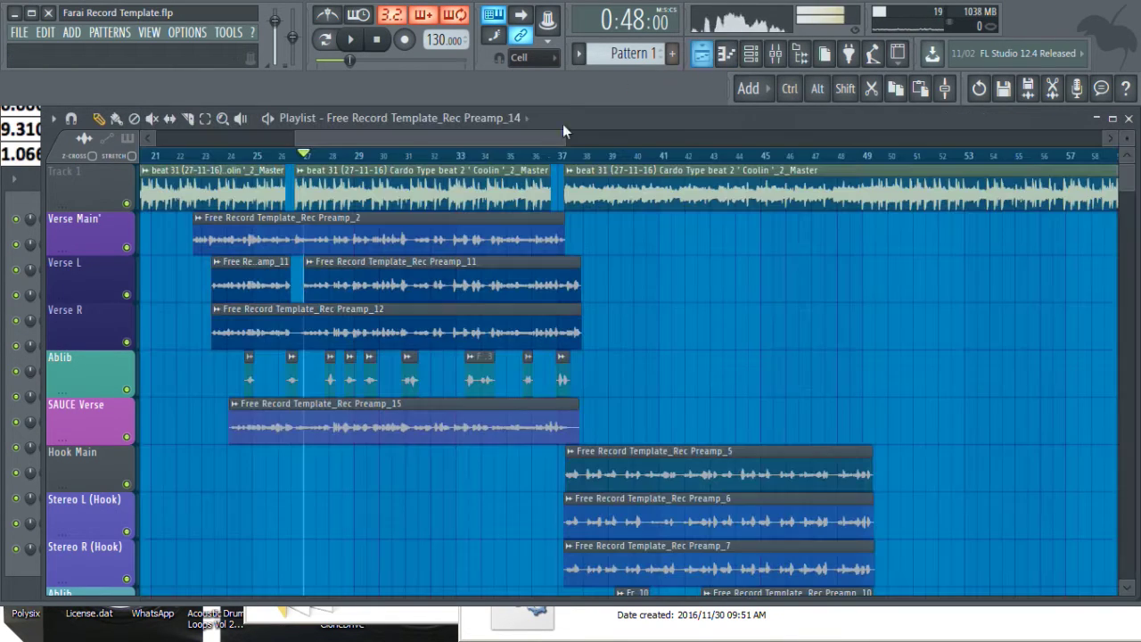
left_click_drag(542, 142, 515, 142)
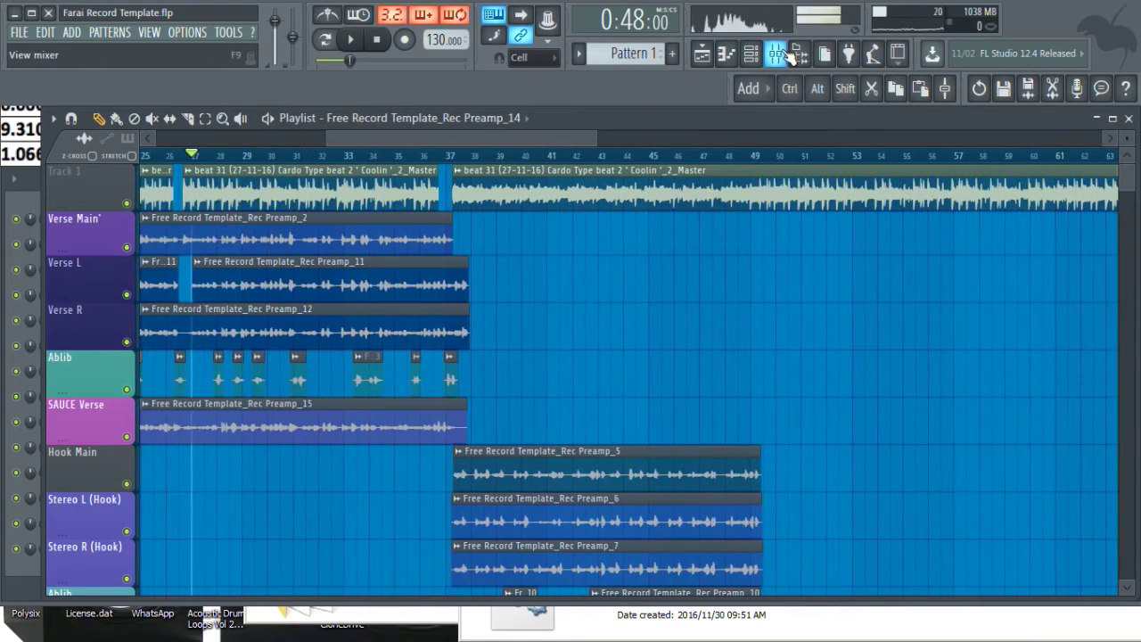
left_click(775, 53)
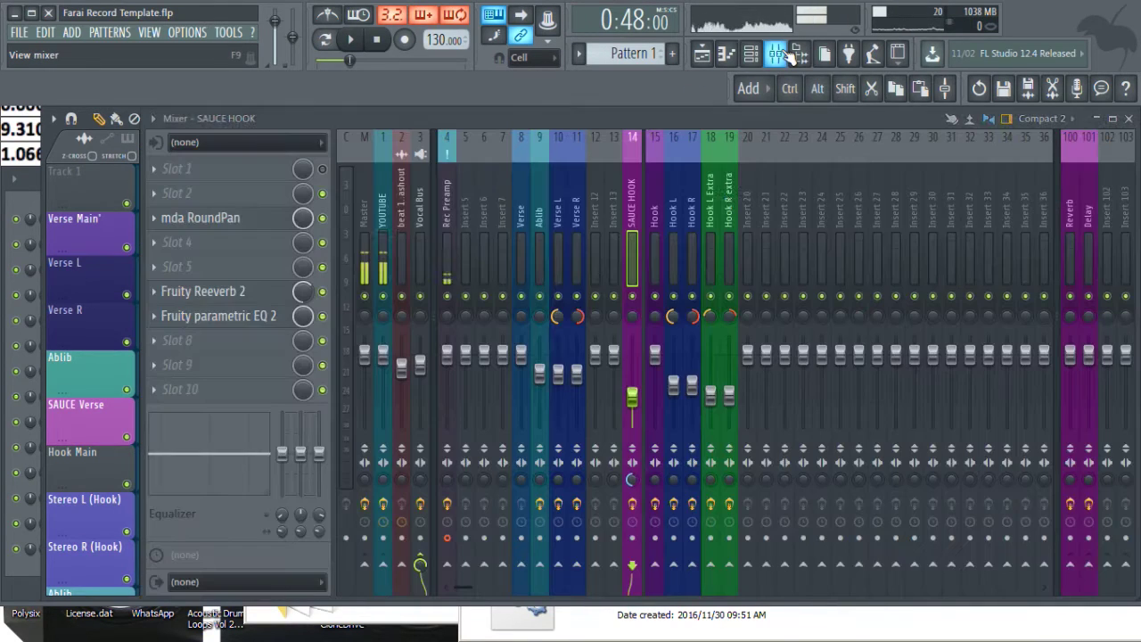
left_click(384, 233)
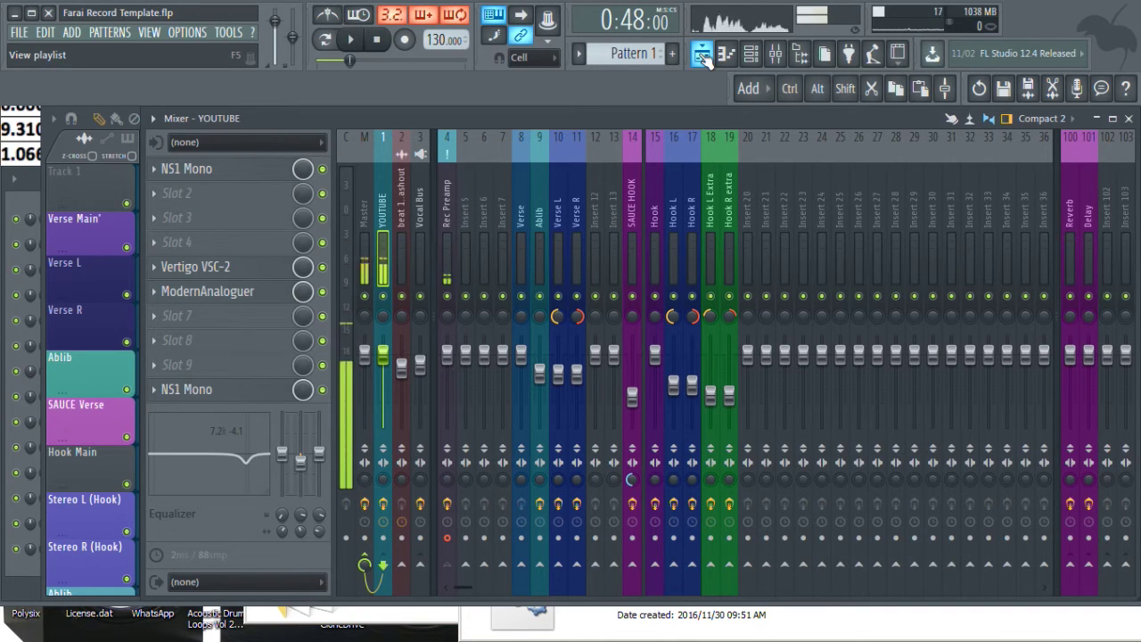
- With Verse R selected, play the song in the Playlist from around bar 35
left_click(580, 243)
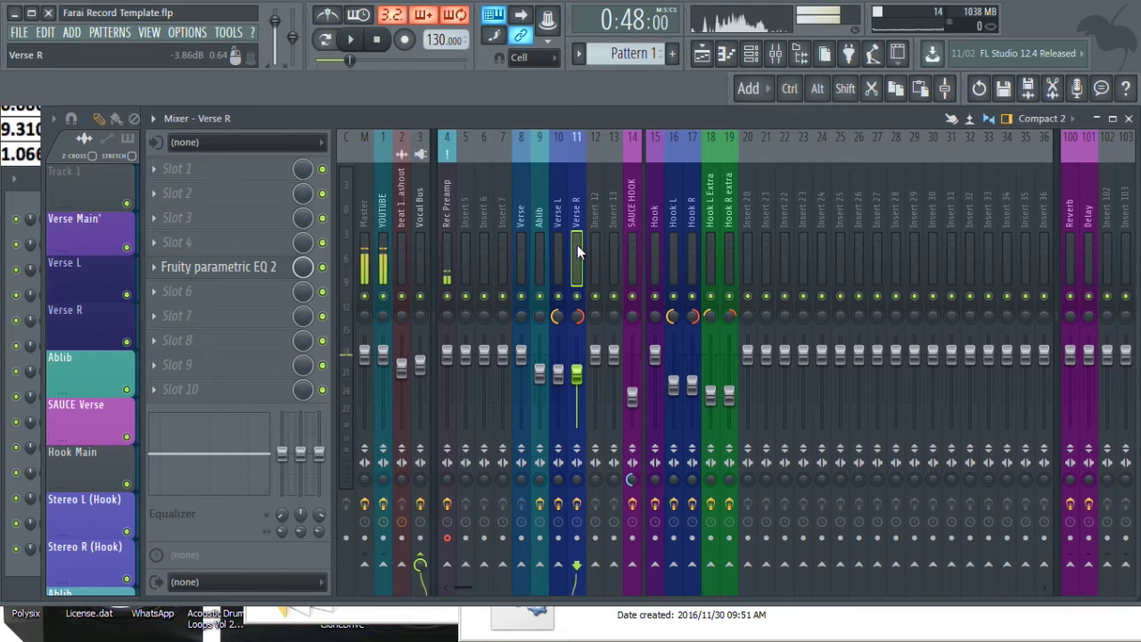
left_click(701, 54)
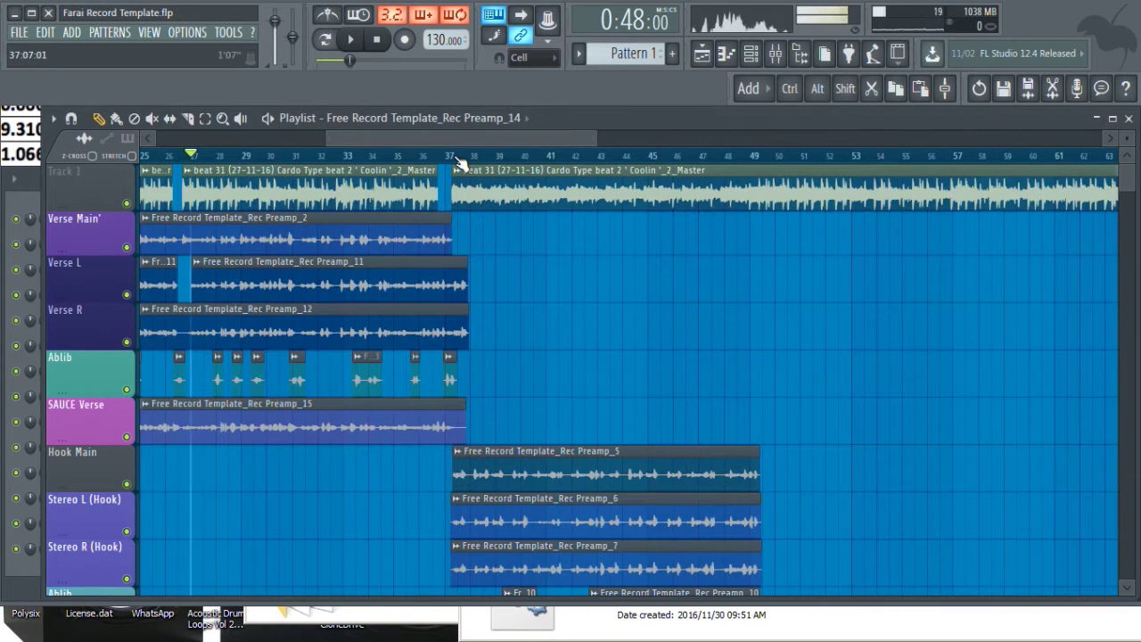
scroll(457, 163, "up", 3)
left_click(373, 159)
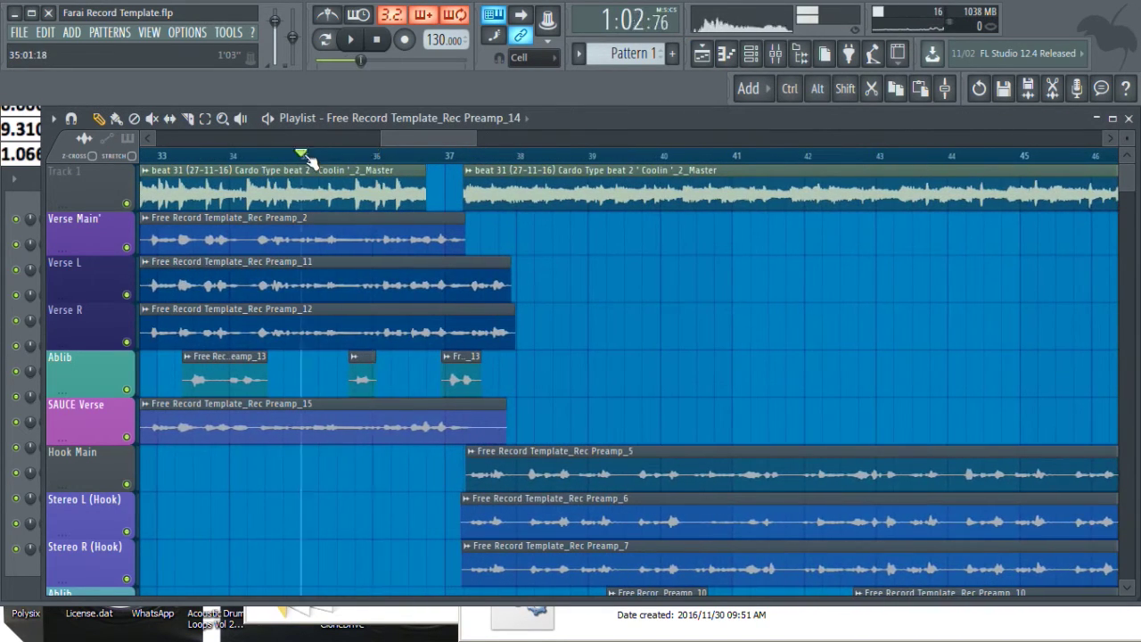
key("space")
left_click_drag(441, 139, 450, 145)
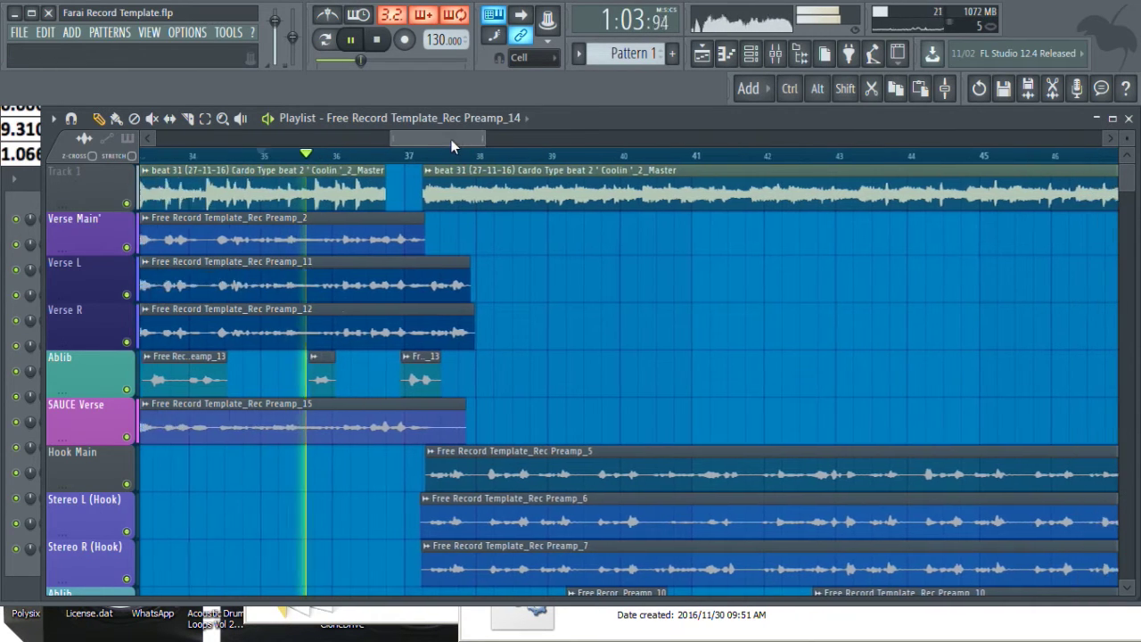
scroll(540, 285, "down", 4)
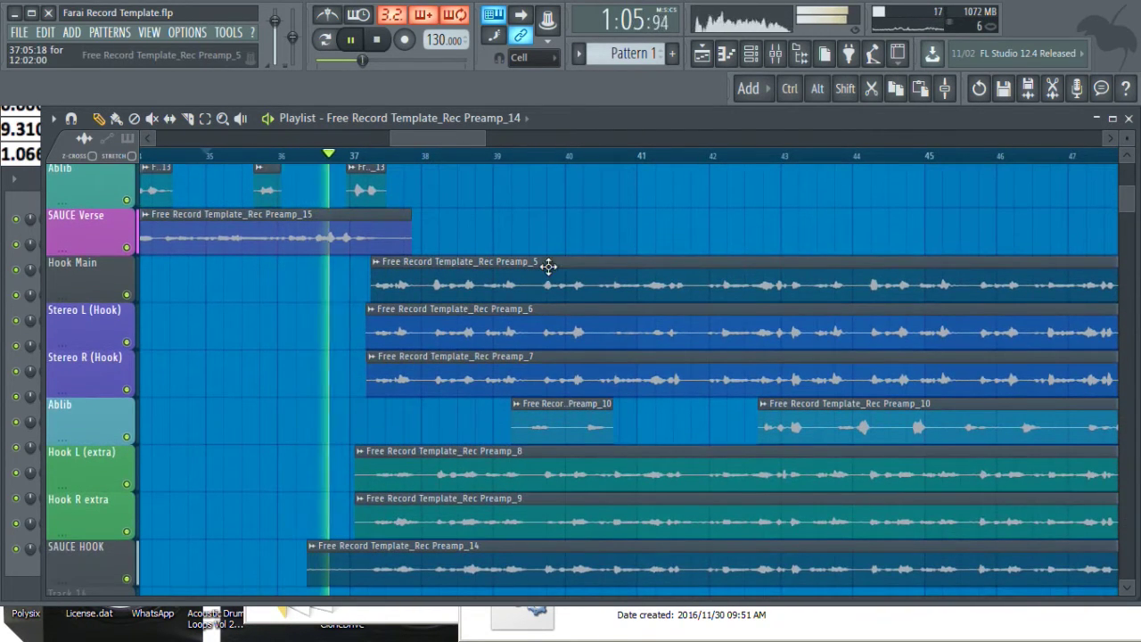
- Move Hook L, Hook R, Hook L Extra and Hook R extra faders together, Hook L near -10.6 dB
left_click(776, 55)
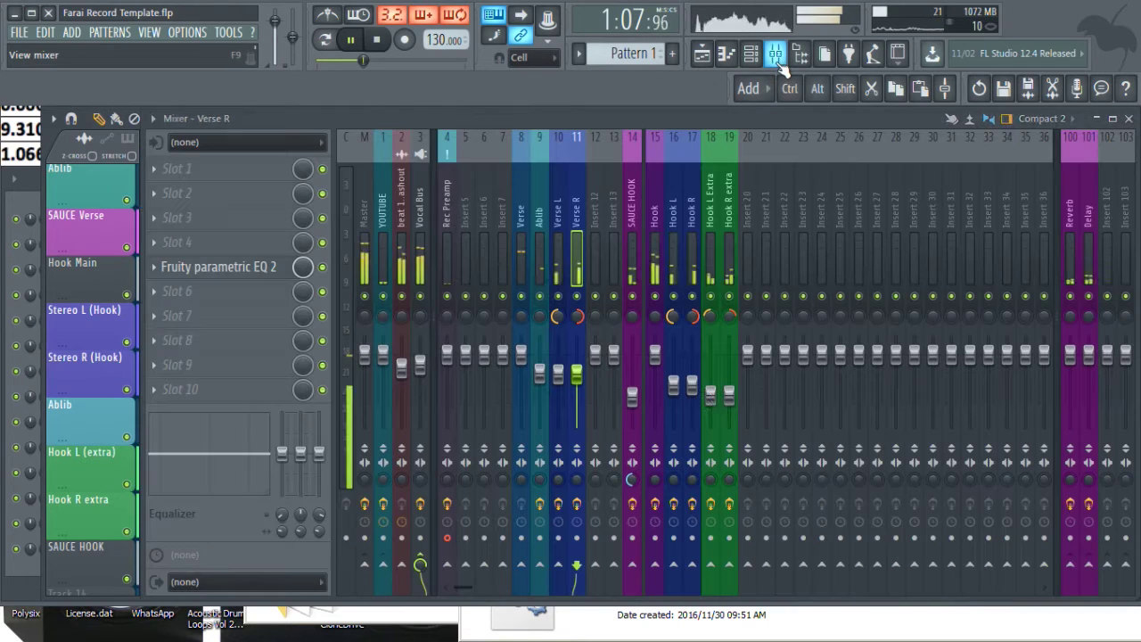
left_click(714, 240)
left_click_drag(672, 258, 726, 260)
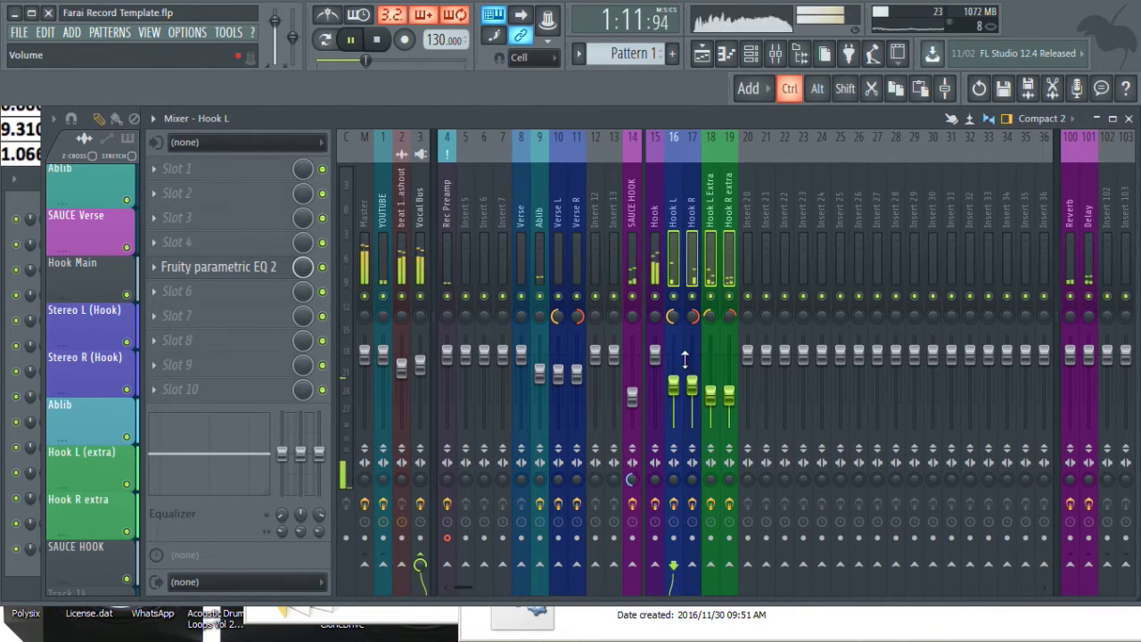
left_click_drag(729, 395, 729, 380)
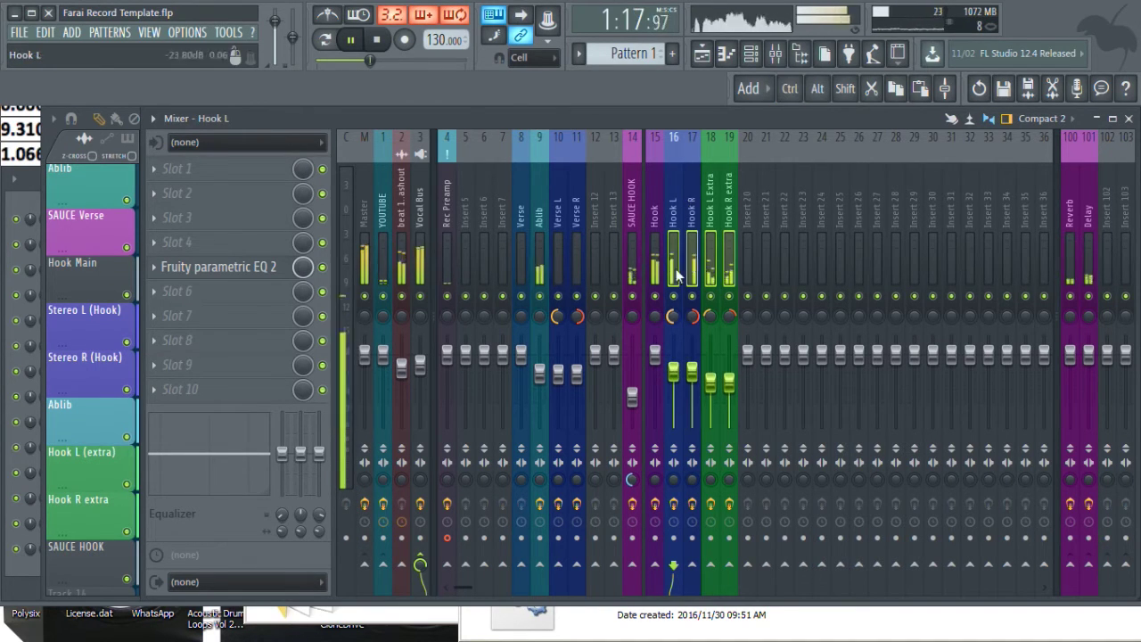
key("ctrl")
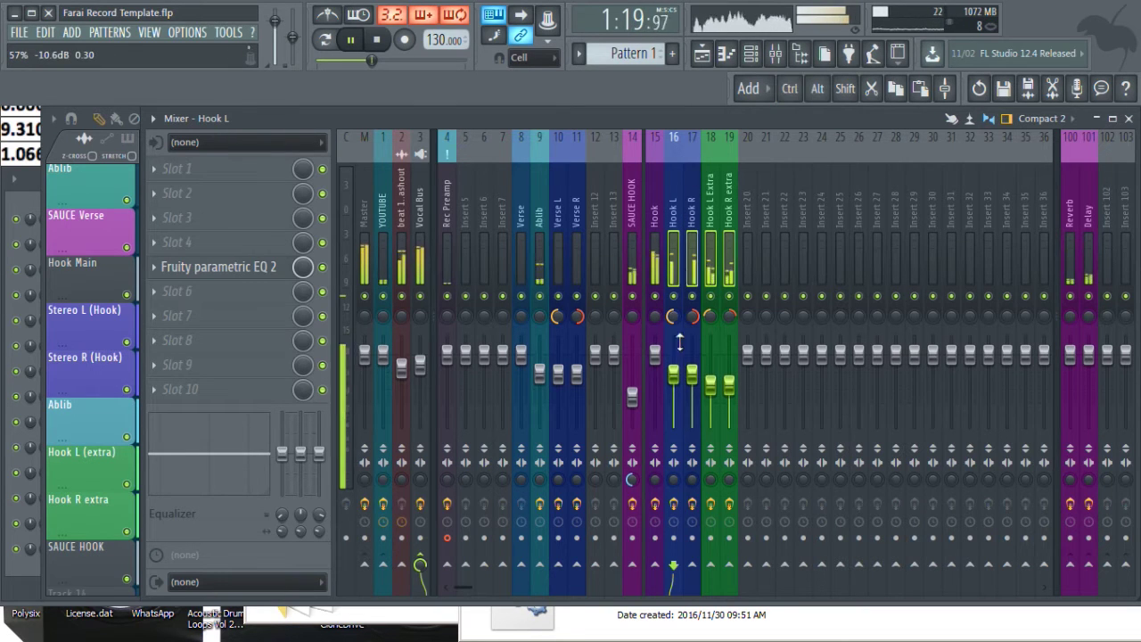
left_click(701, 53)
- Stop playback at 1:02:76 after the hook, then select the empty Insert 20 in the mixer
scroll(566, 159, "down", 5)
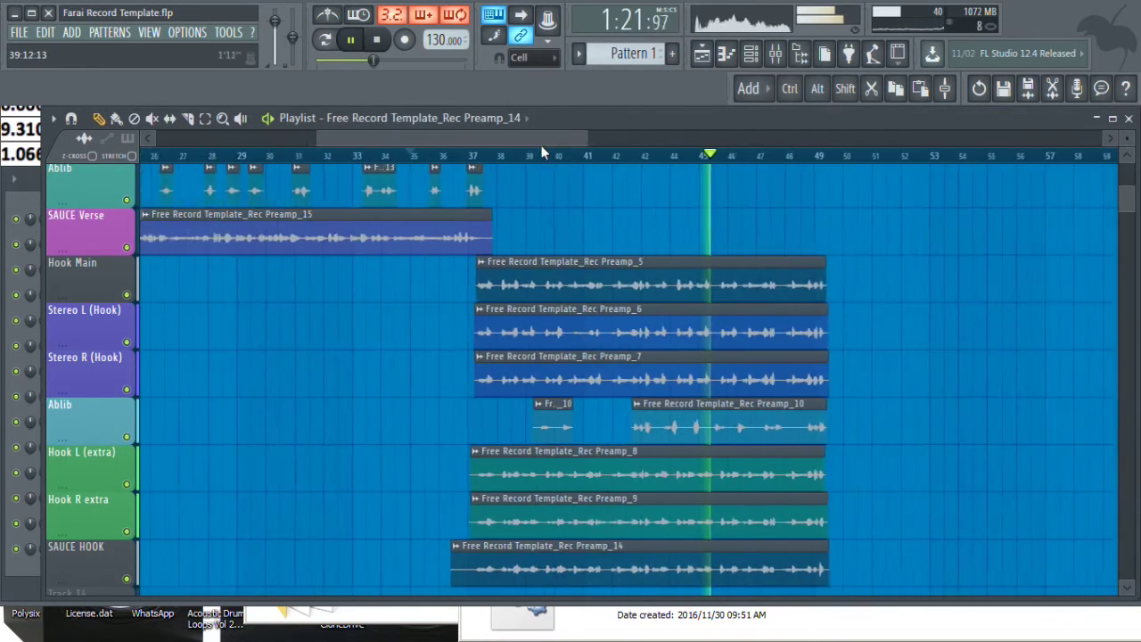
scroll(634, 209, "down", 3)
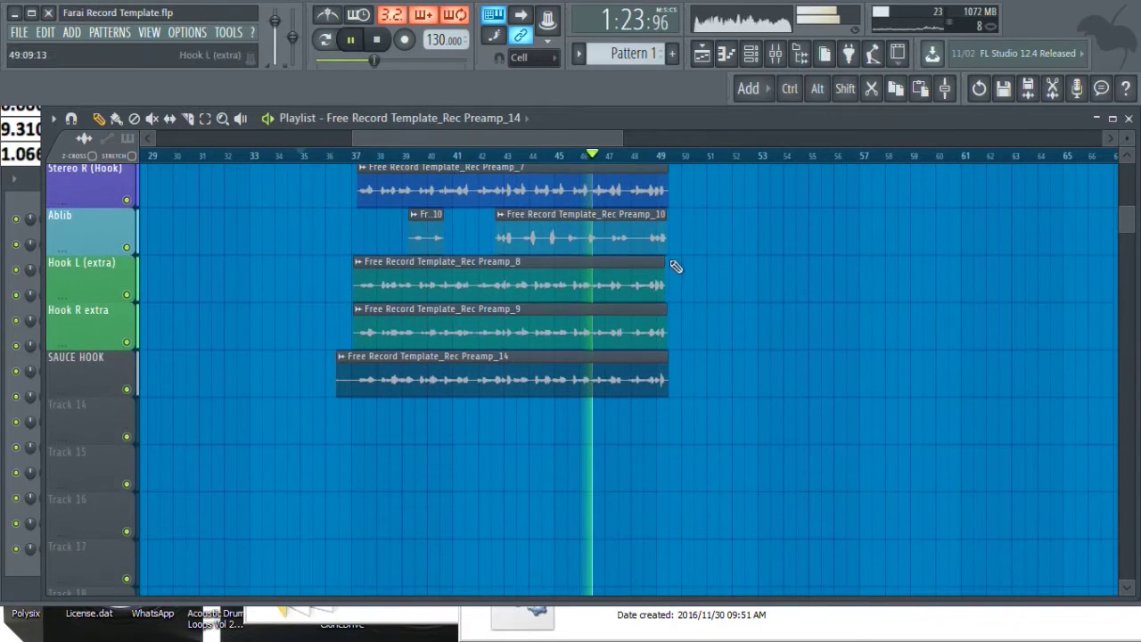
scroll(675, 168, "up", 4)
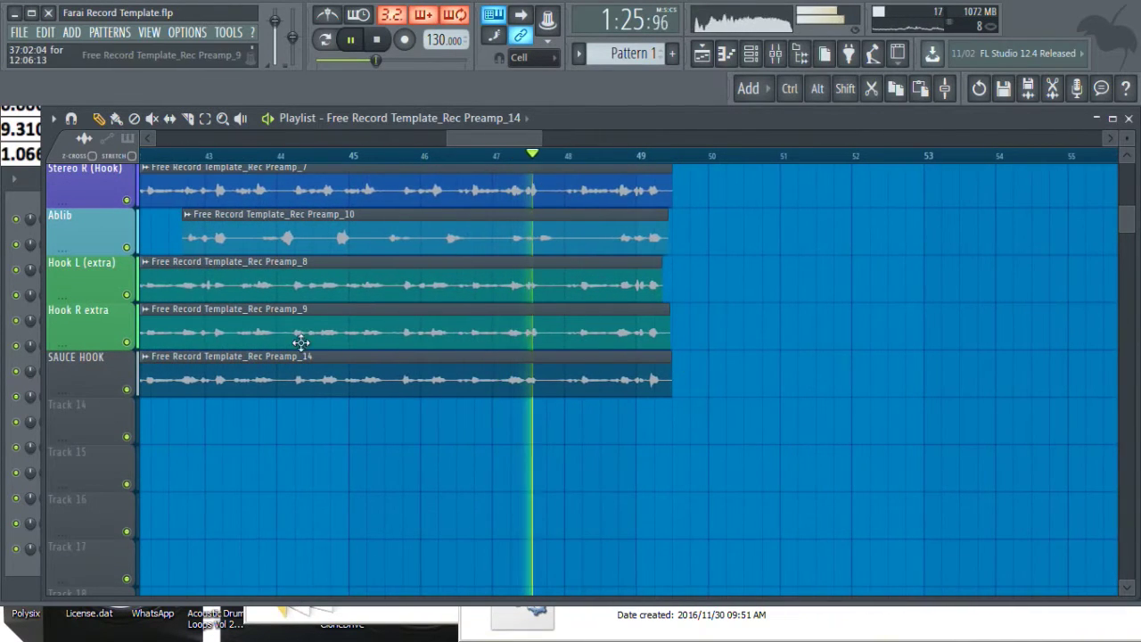
scroll(74, 181, "up", 4)
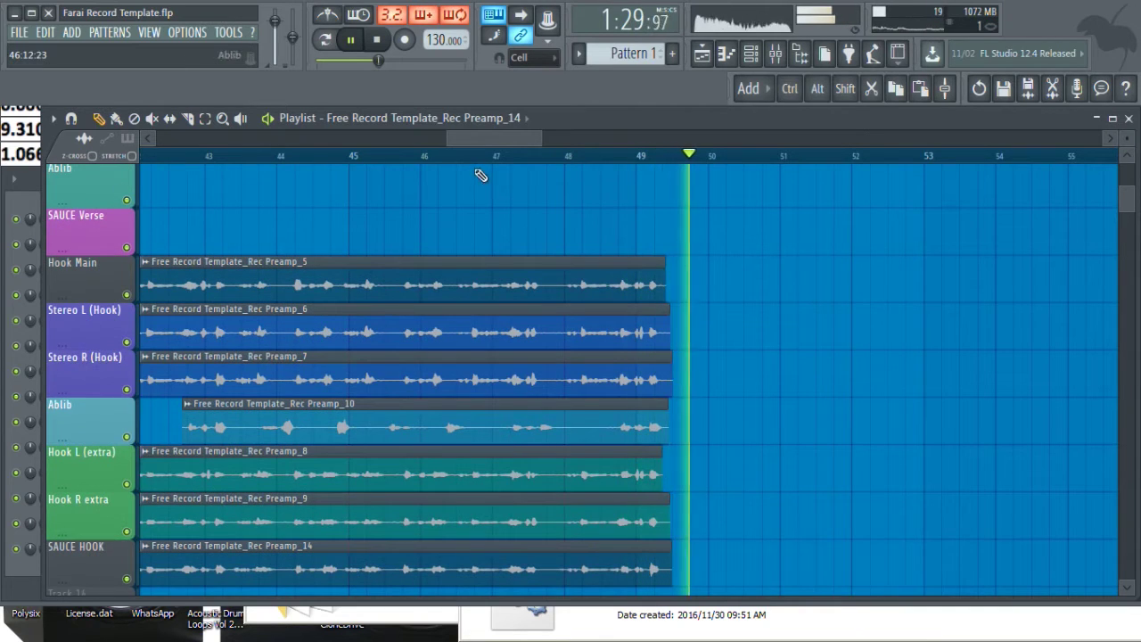
scroll(484, 158, "down", 6)
key("space")
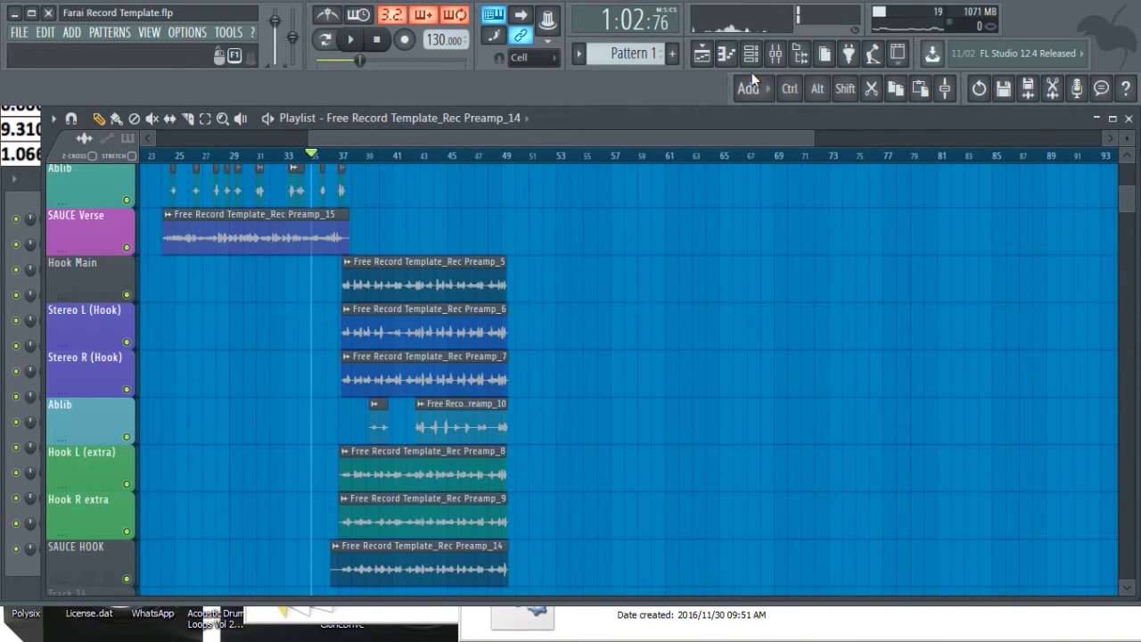
left_click(775, 53)
left_click(746, 232)
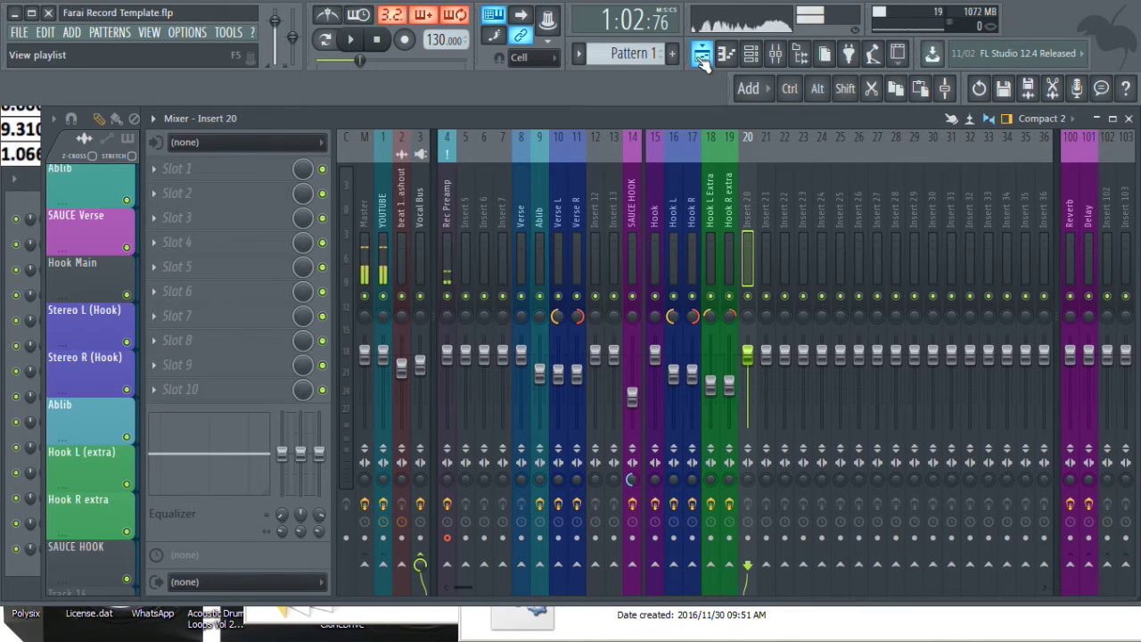
- Set the Master channel's stereo separation to 100% separated, then view the verse and hook clips
left_click(372, 222)
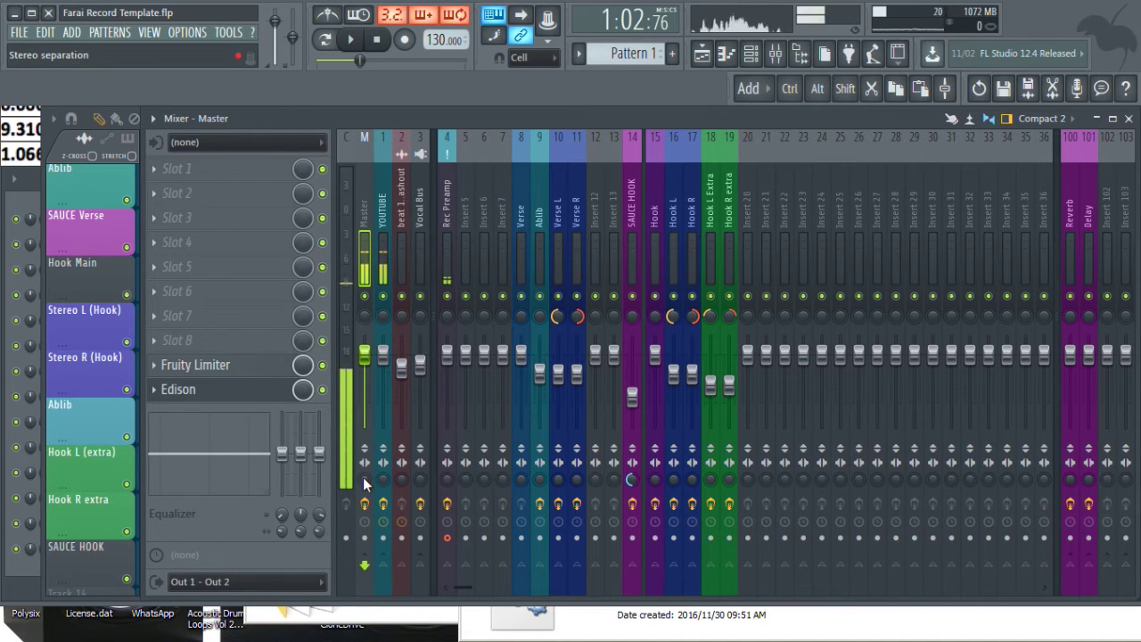
mouse_move(363, 478)
left_mouse_down()
mouse_move(363, 428)
mouse_move(363, 500)
left_mouse_up()
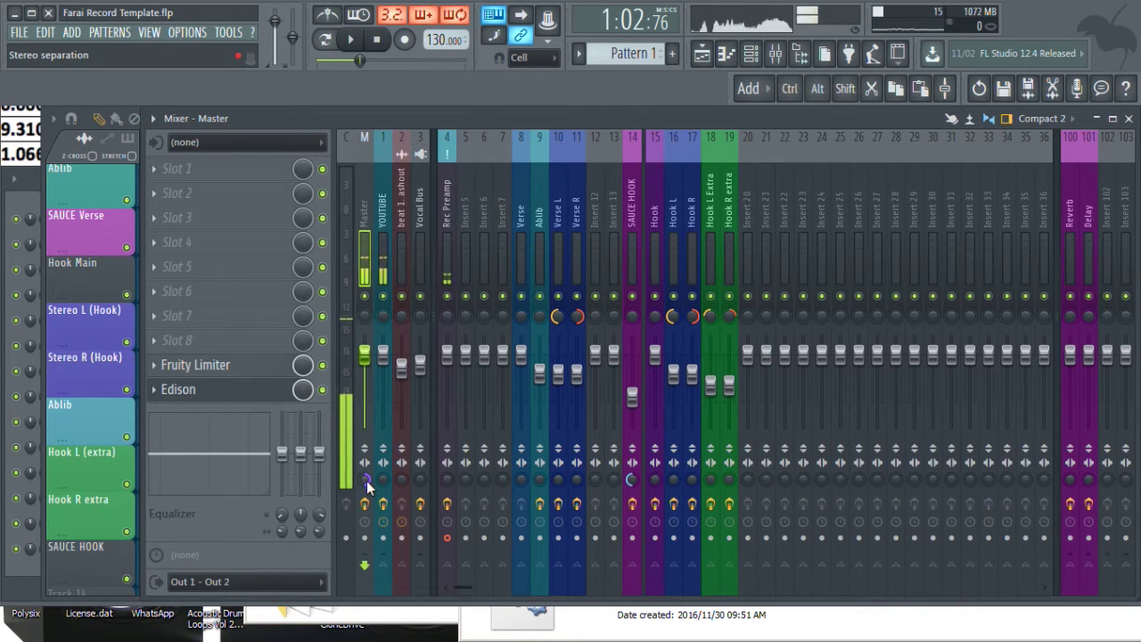
left_click(701, 52)
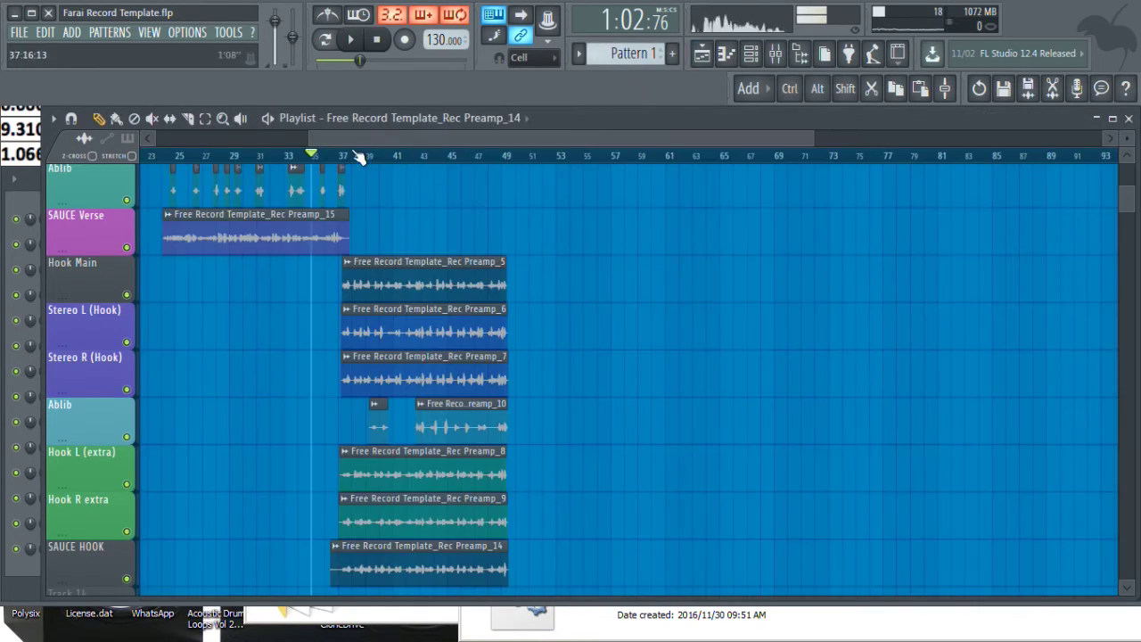
scroll(356, 156, "up", 6)
scroll(353, 304, "up", 2)
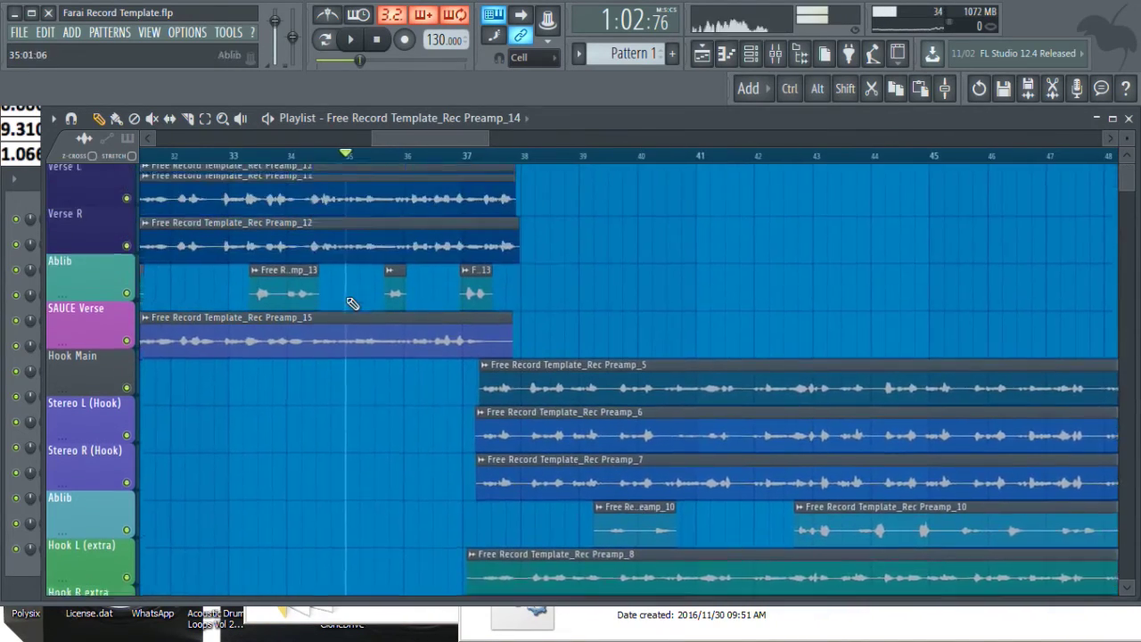
scroll(353, 304, "up", 2)
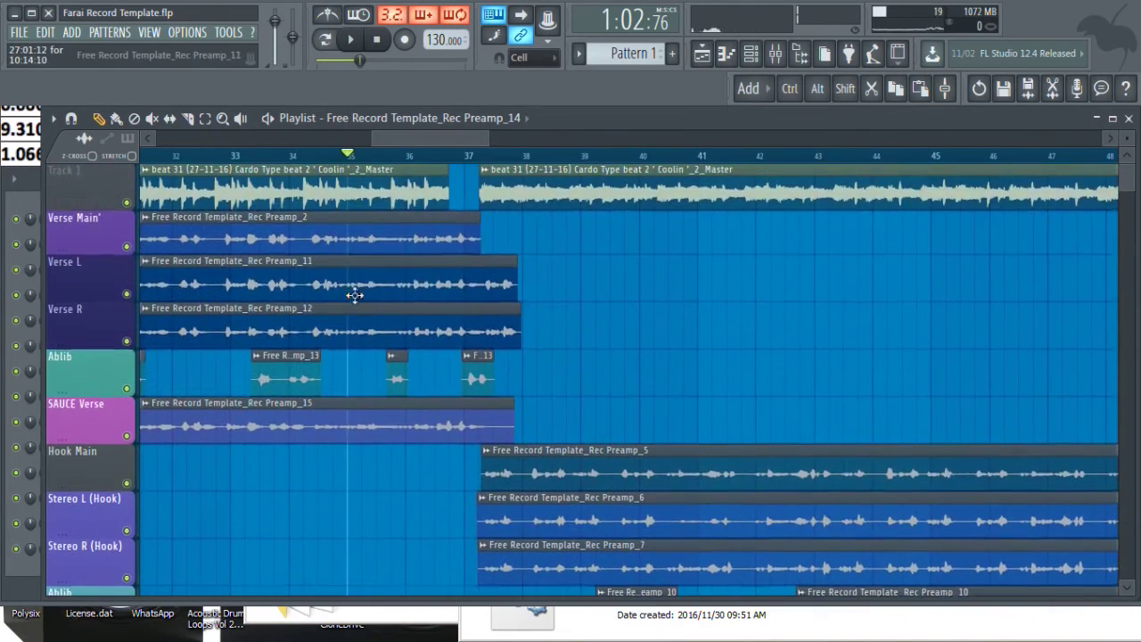
- Start playback and merge the Master output fully to mono
left_click(774, 55)
right_click(362, 478)
left_click(390, 398)
key("space")
left_click_drag(362, 480, 362, 508)
- Try mostly merged and fully separated widths, then reset Master stereo separation and stop playback
right_click(362, 481)
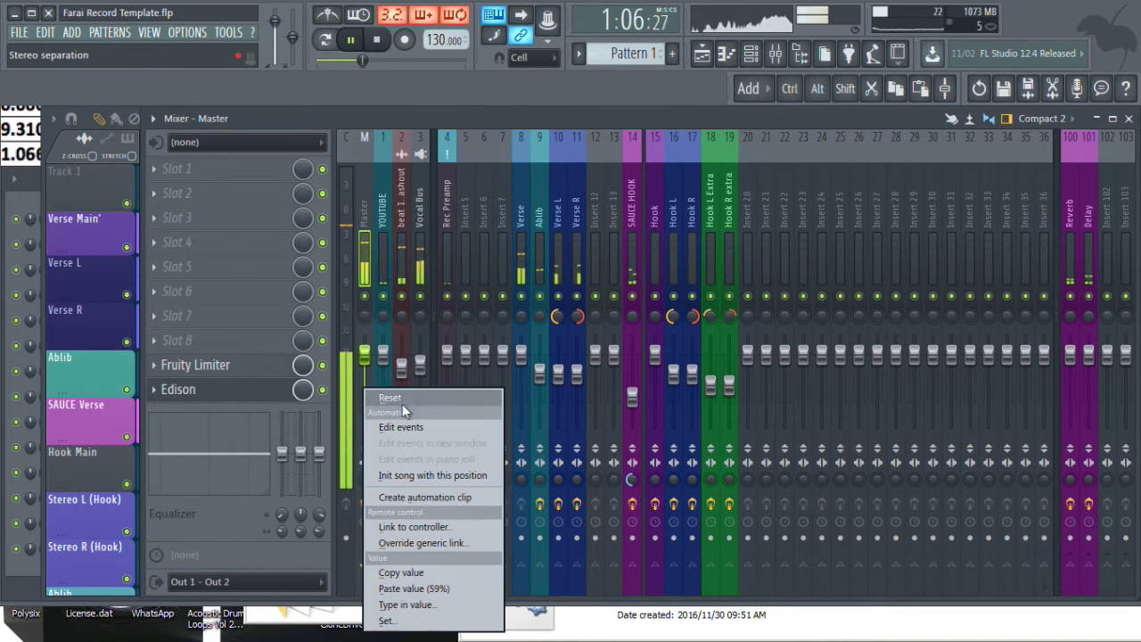
left_click(383, 217)
left_click(370, 212)
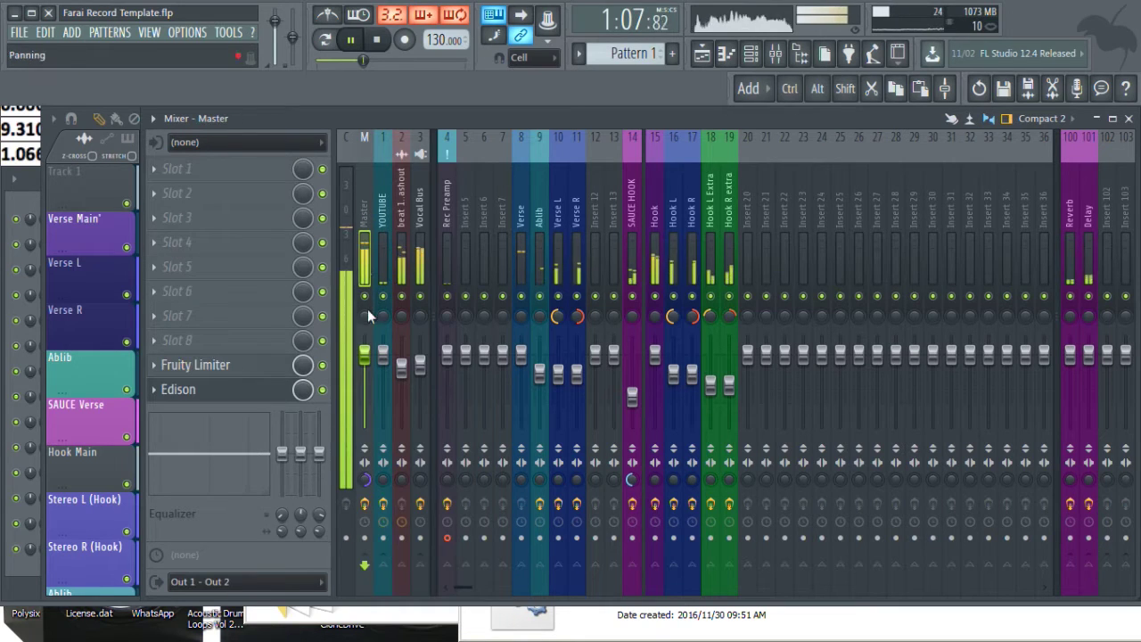
right_click(365, 481)
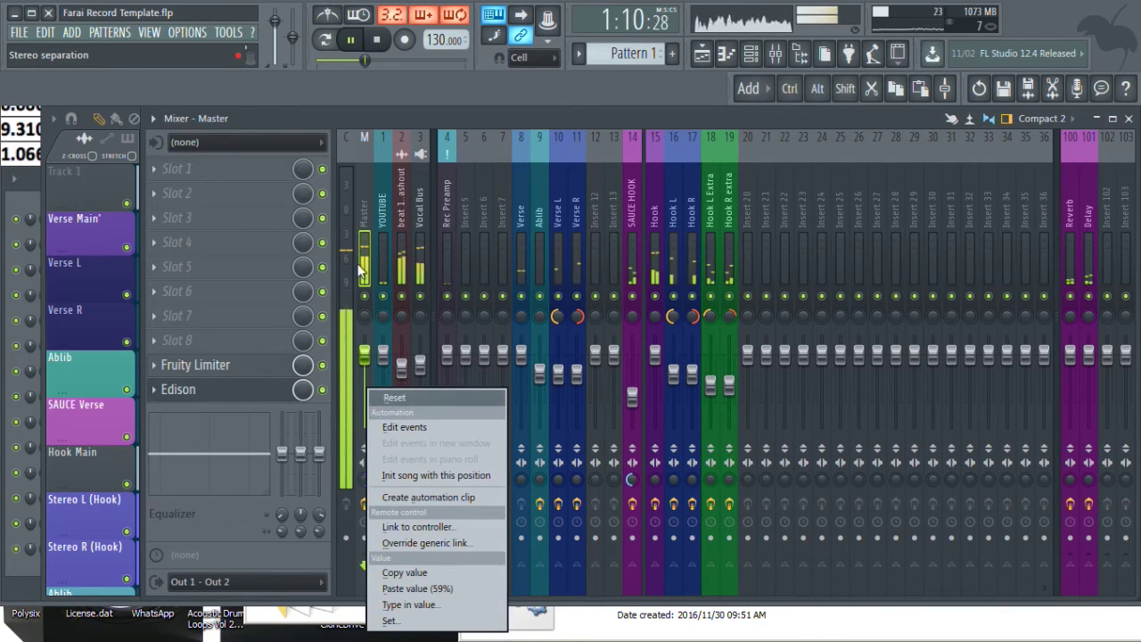
left_click(381, 398)
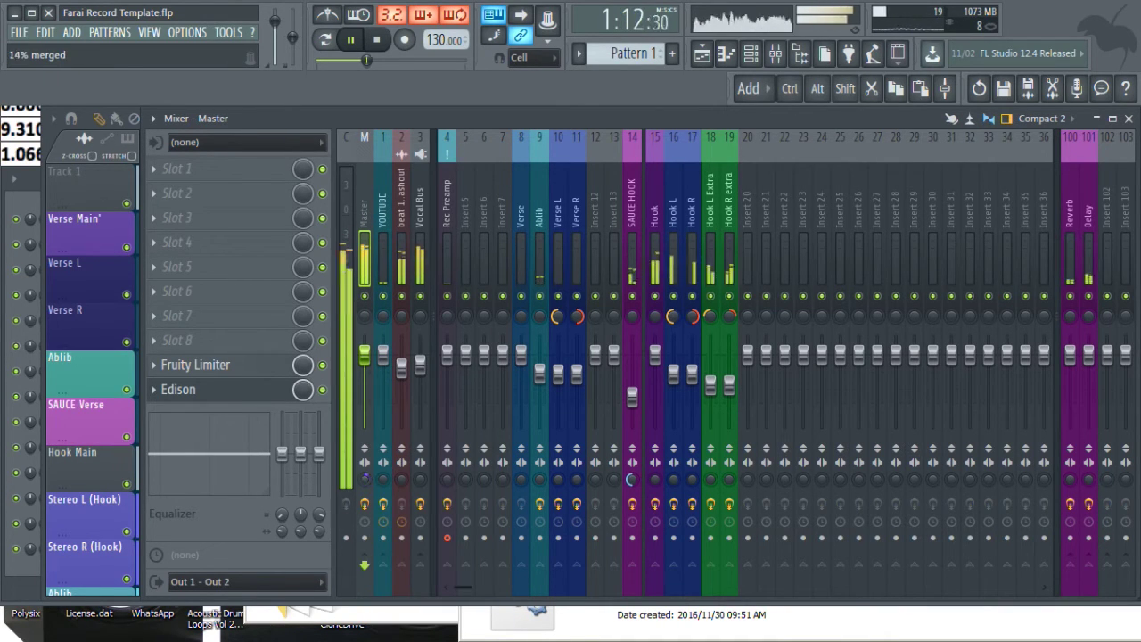
mouse_move(365, 479)
left_mouse_down()
mouse_move(365, 446)
mouse_move(361, 477)
left_mouse_up()
right_click(361, 476)
left_click(402, 394)
key("space")
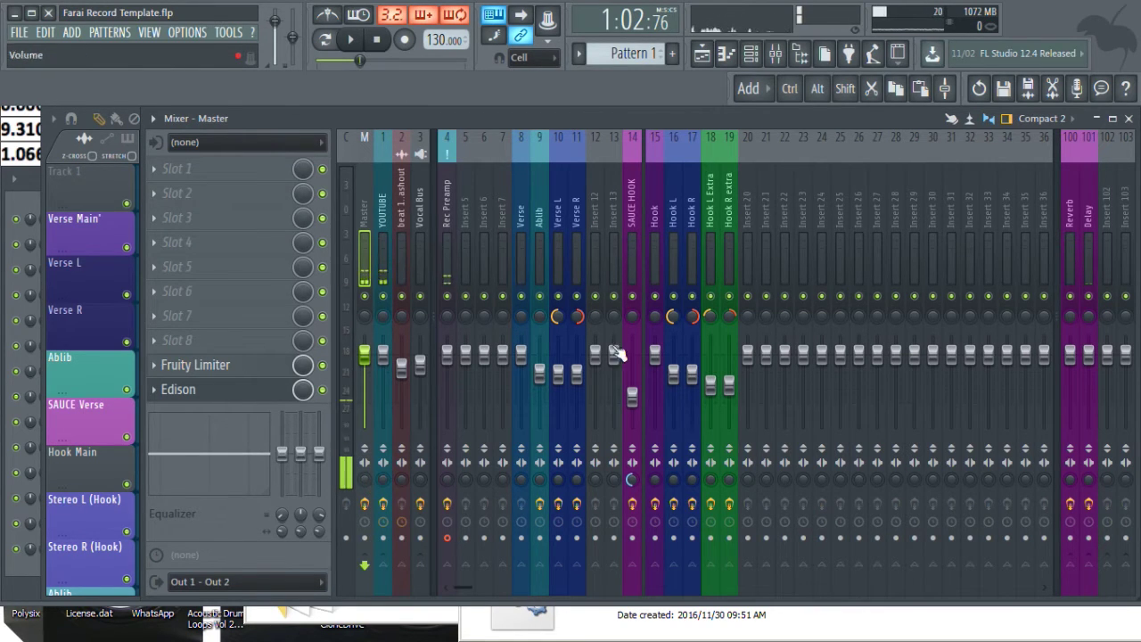
- Move the song position to bar 37 and check SAUCE HOOK's Fruity Reeverb 2
left_click(702, 53)
left_click(486, 156)
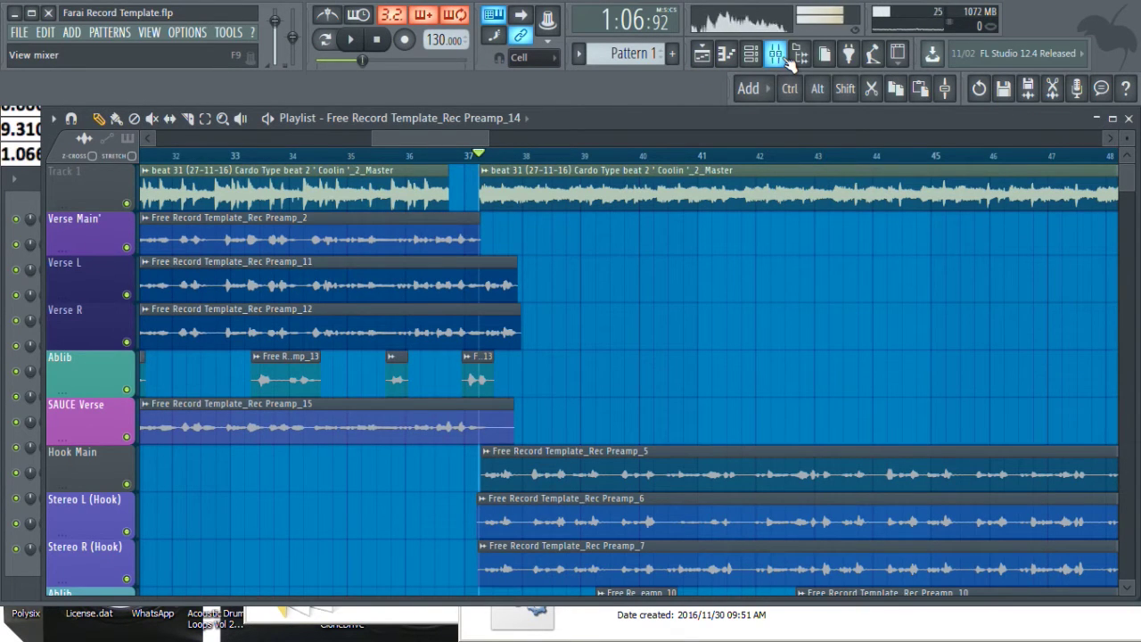
left_click(783, 57)
left_click(632, 196)
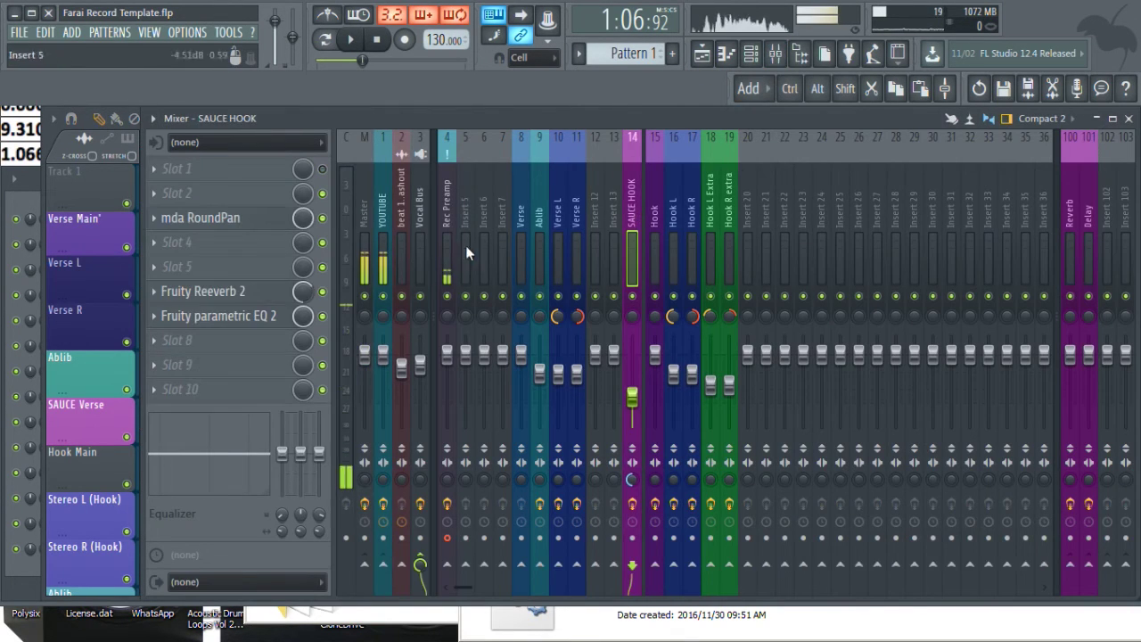
left_click(240, 293)
left_click(701, 291)
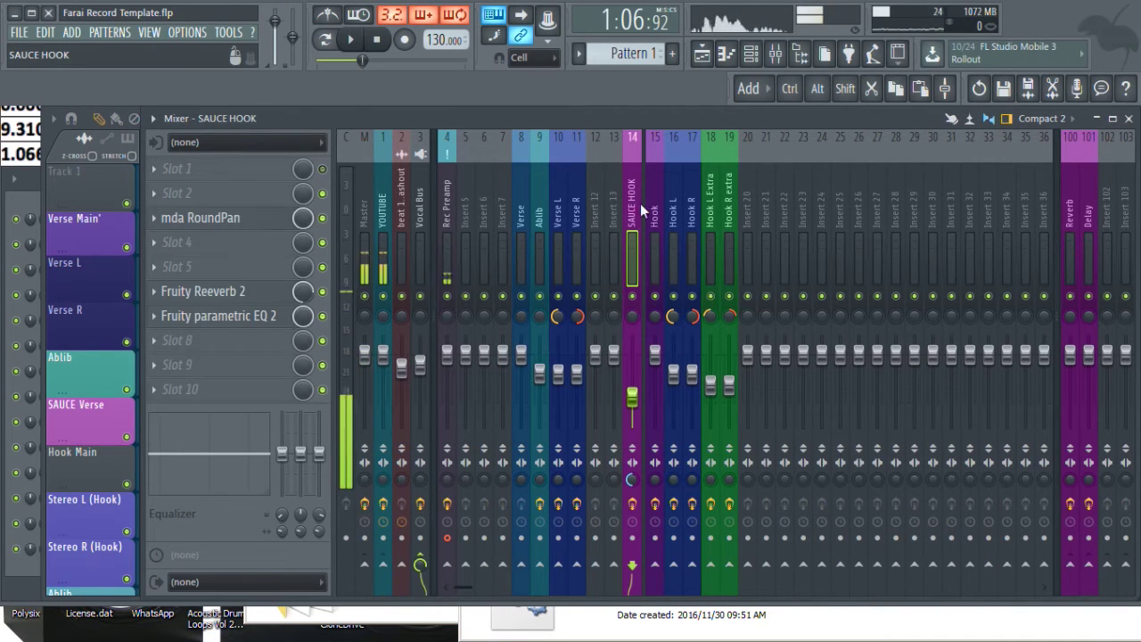
left_click(704, 54)
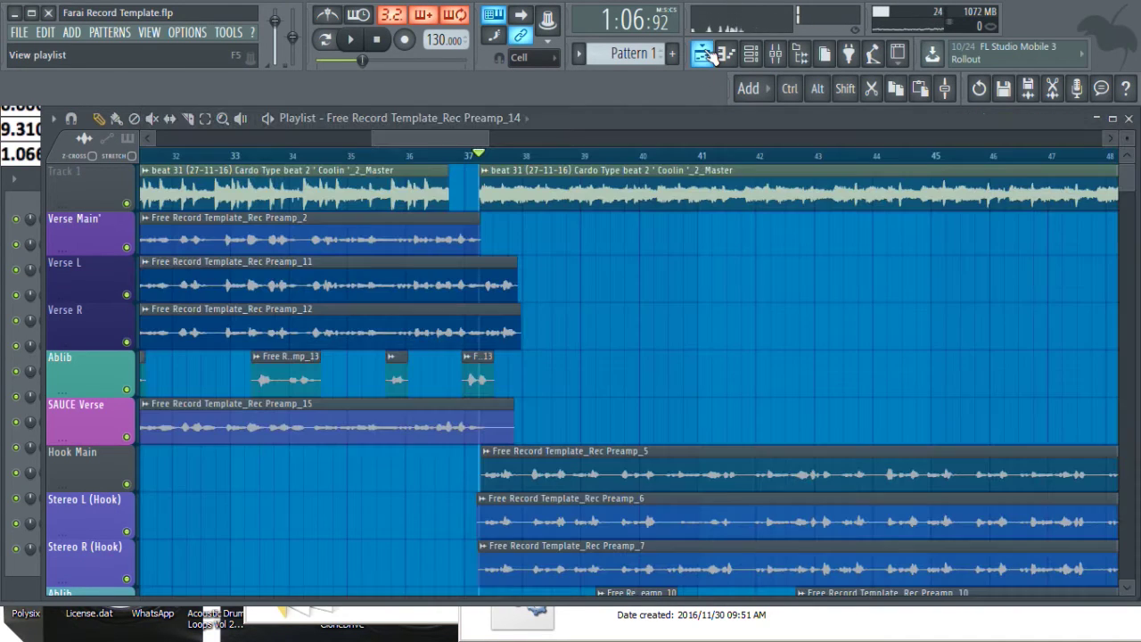
- Select the Master channel and merge its stereo output fully to mono
left_click(783, 59)
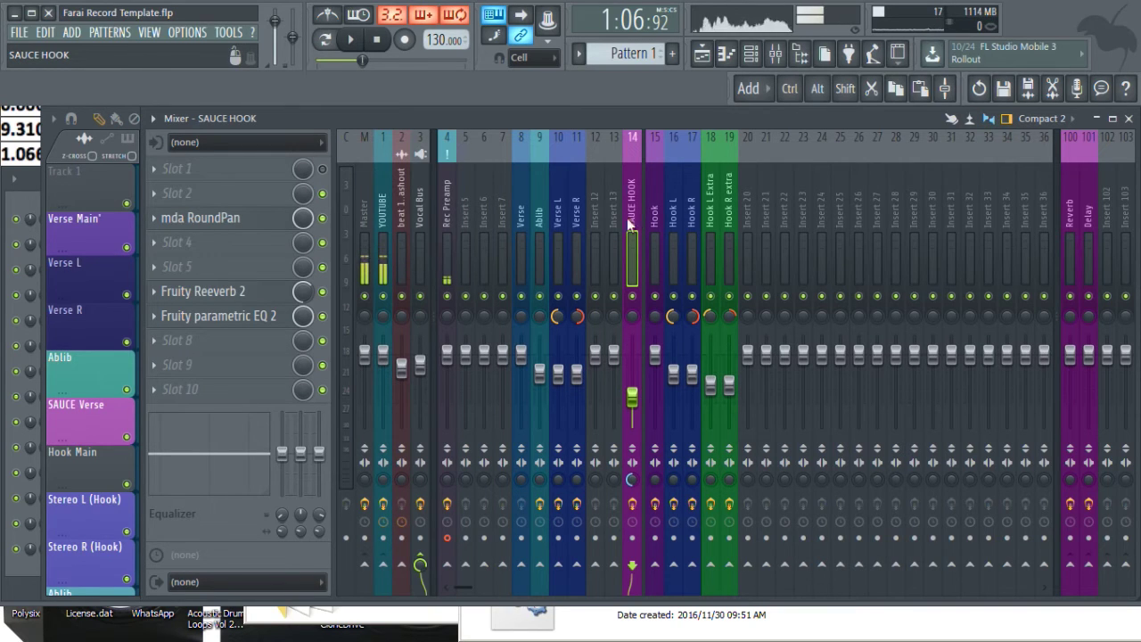
left_click(379, 241)
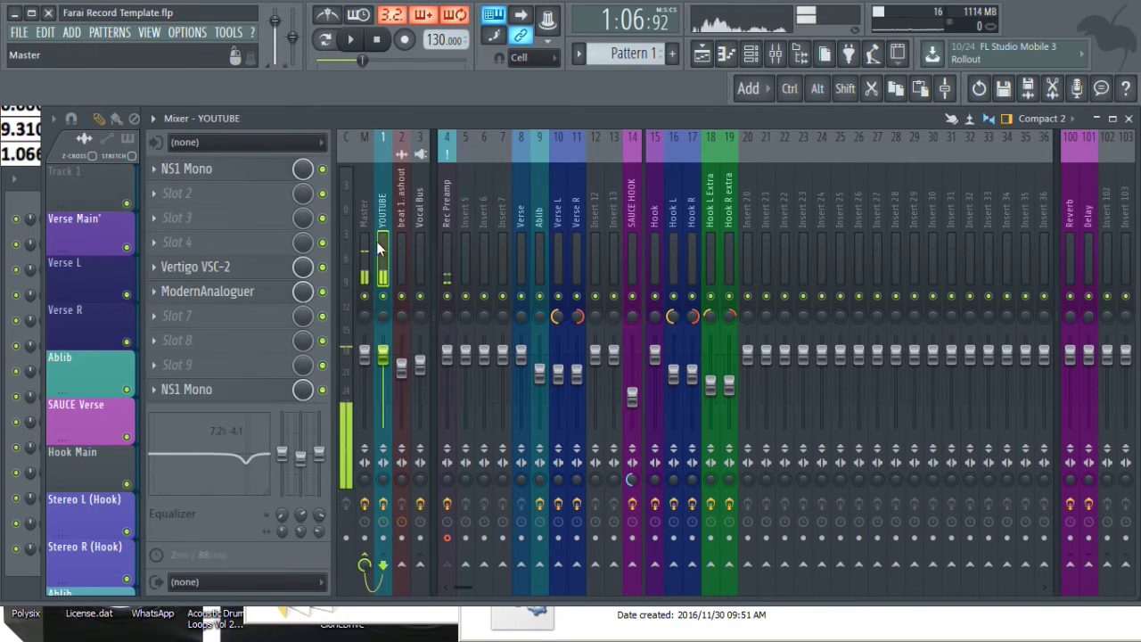
left_click(362, 276)
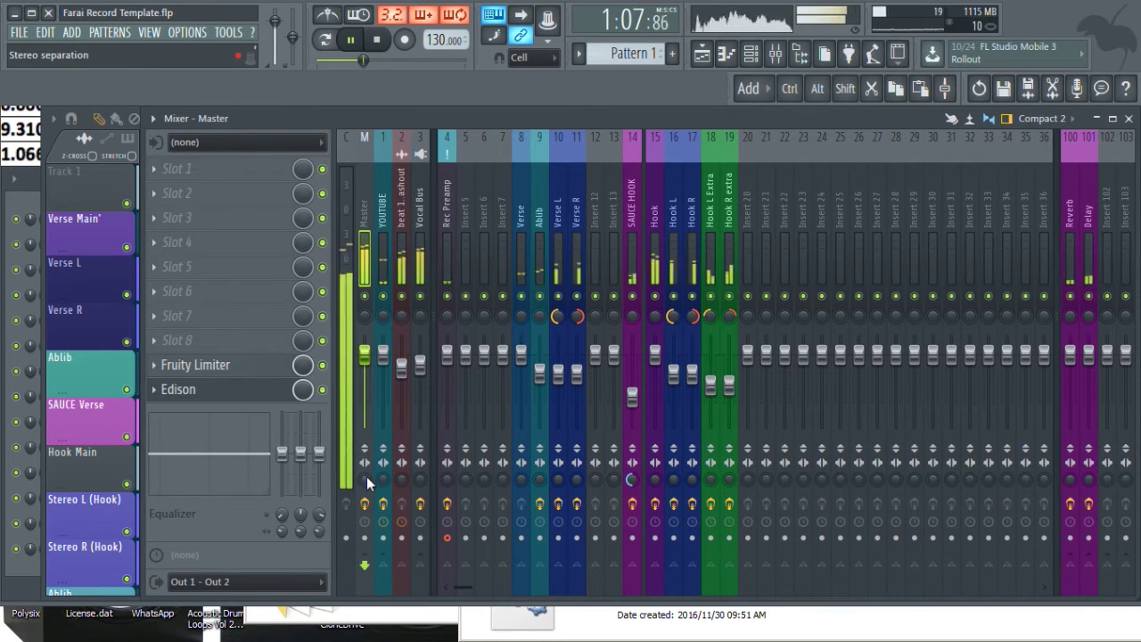
left_click_drag(364, 479, 365, 517)
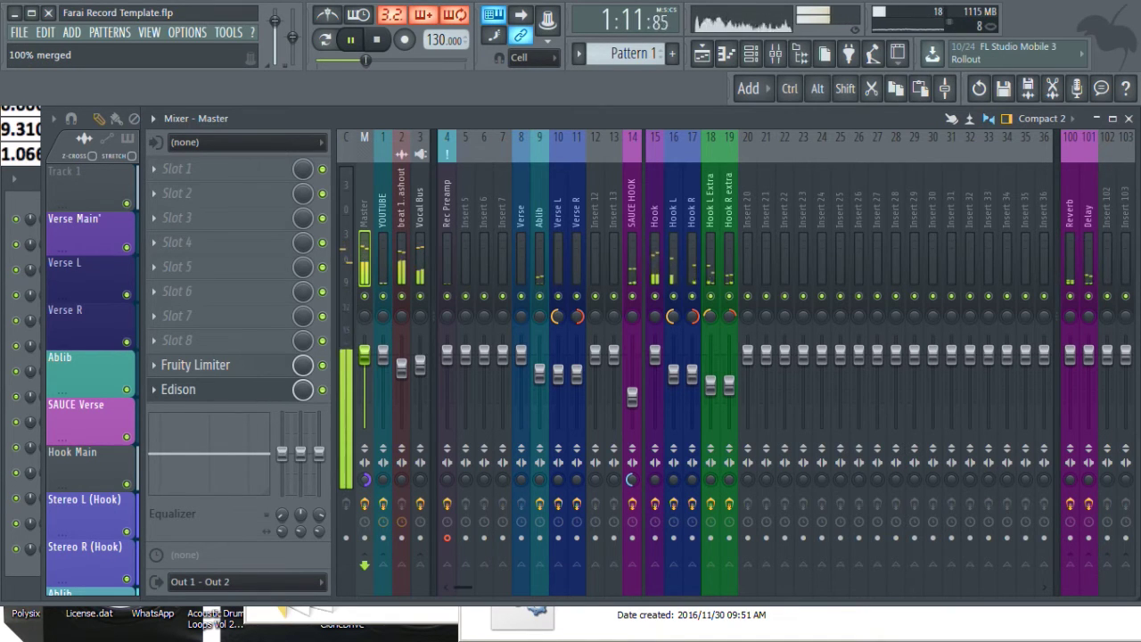
- Mute Hook, try 22% merged, reset the Master width, stop, and show Hook's Pitcher and mda Stereo chain
left_click(658, 297)
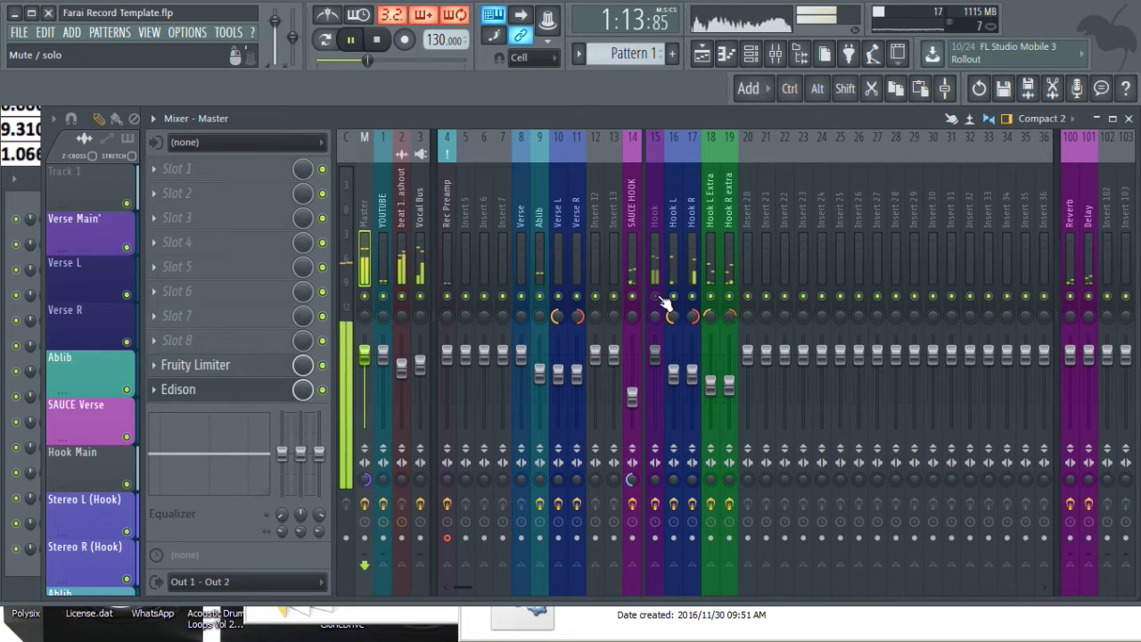
mouse_move(367, 477)
left_mouse_down()
mouse_move(367, 499)
mouse_move(368, 477)
left_mouse_up()
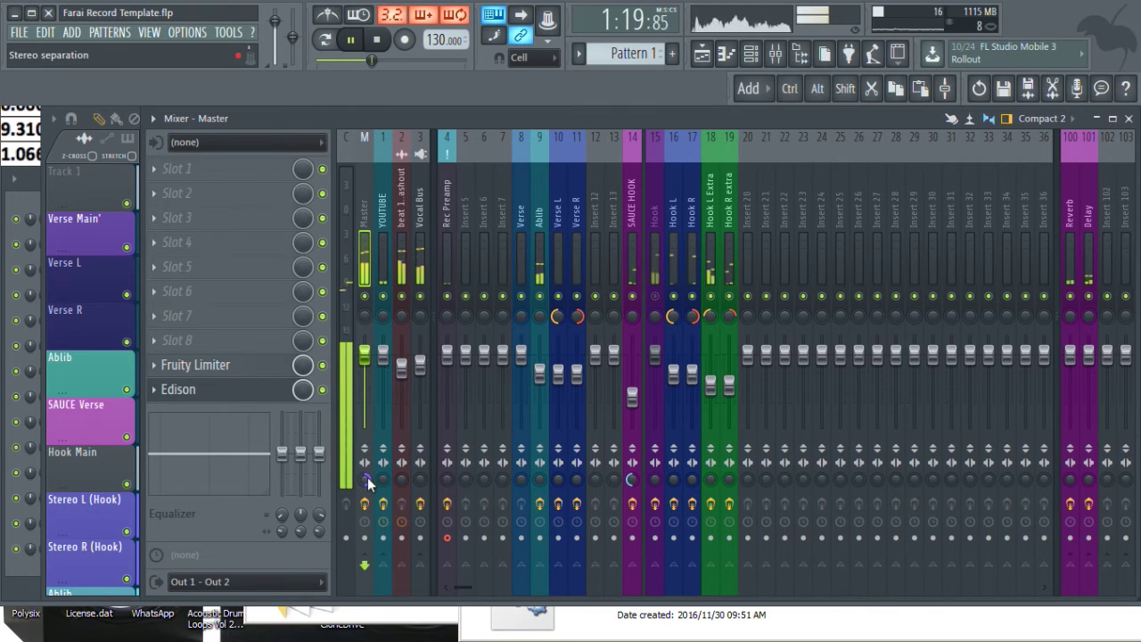
right_click(367, 477)
left_click(400, 398)
key("space")
left_click(659, 266)
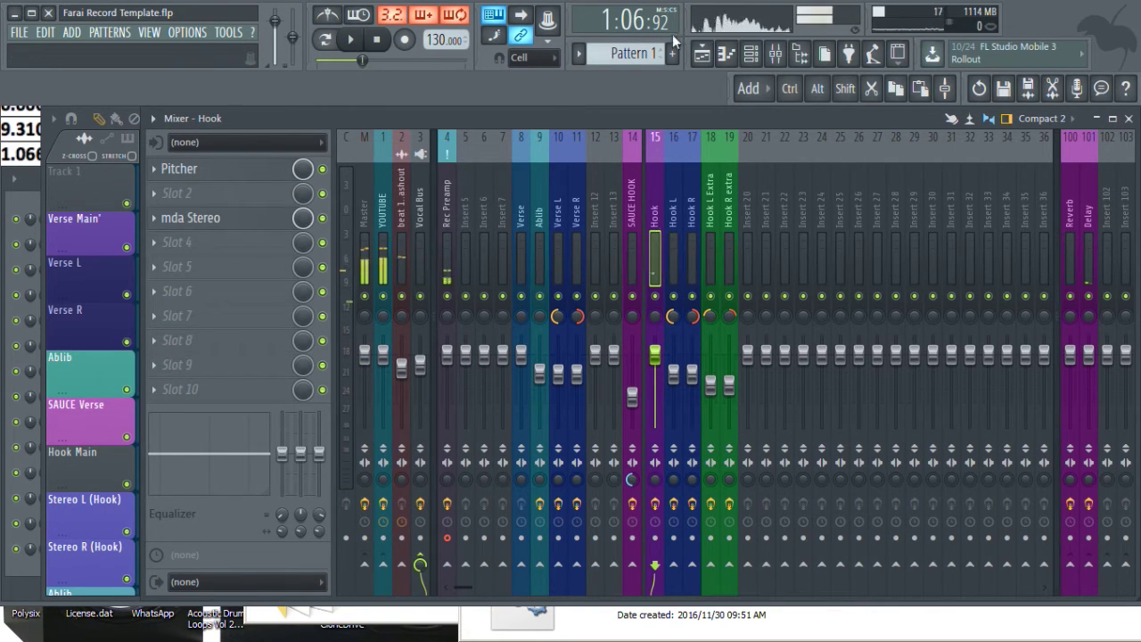
- Scan the arrangement, then show Rec Preamp's mda Loudness, Wave Candy and PAZ- Meters Stereo chain
left_click(701, 54)
scroll(610, 156, "down", 6)
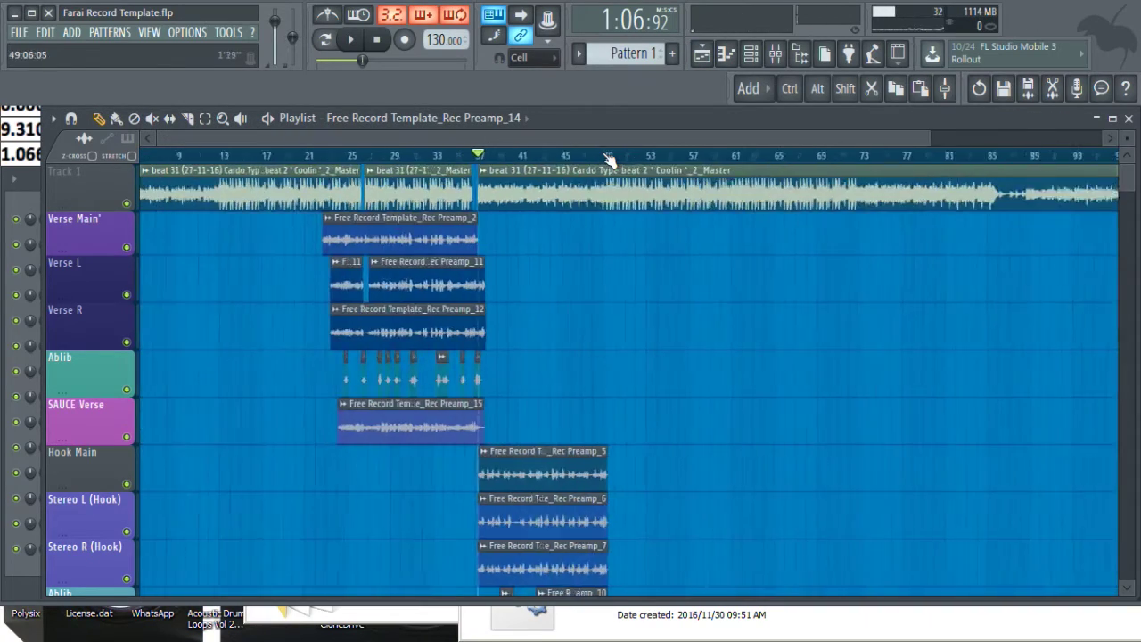
scroll(543, 290, "down", 5)
scroll(543, 295, "up", 5)
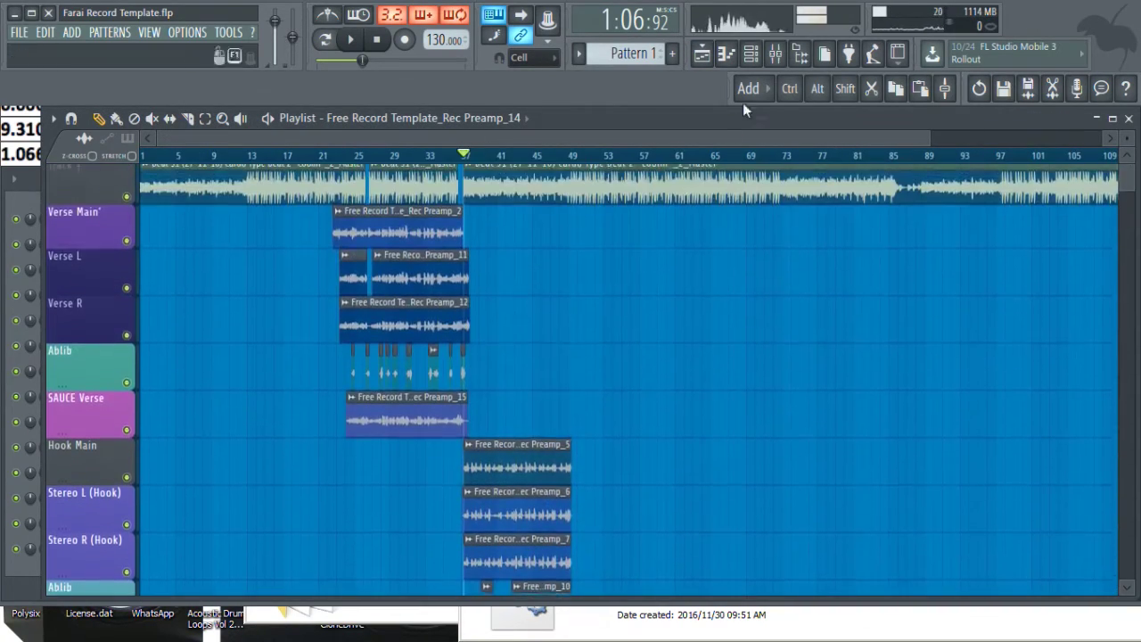
key("F9")
left_click(451, 219)
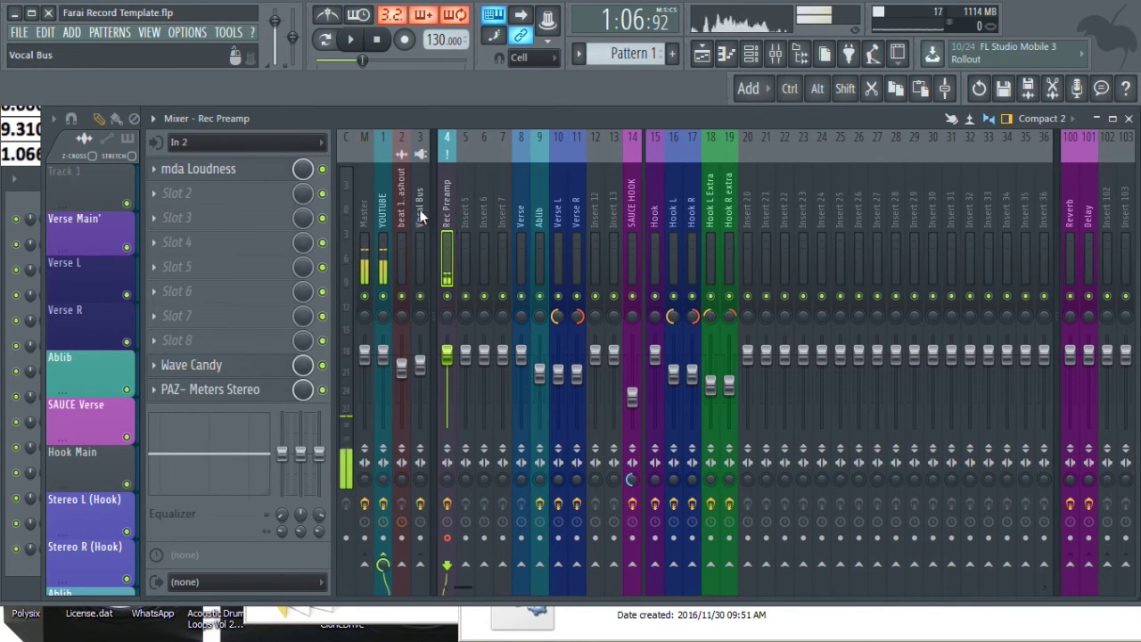
left_click(419, 210)
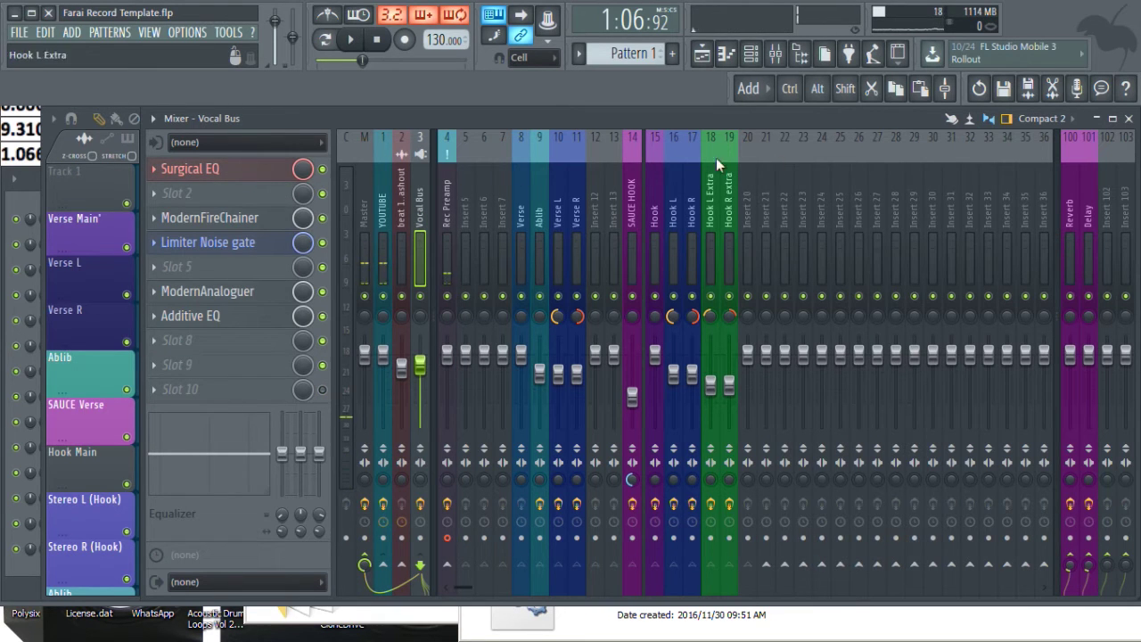
left_click(233, 218)
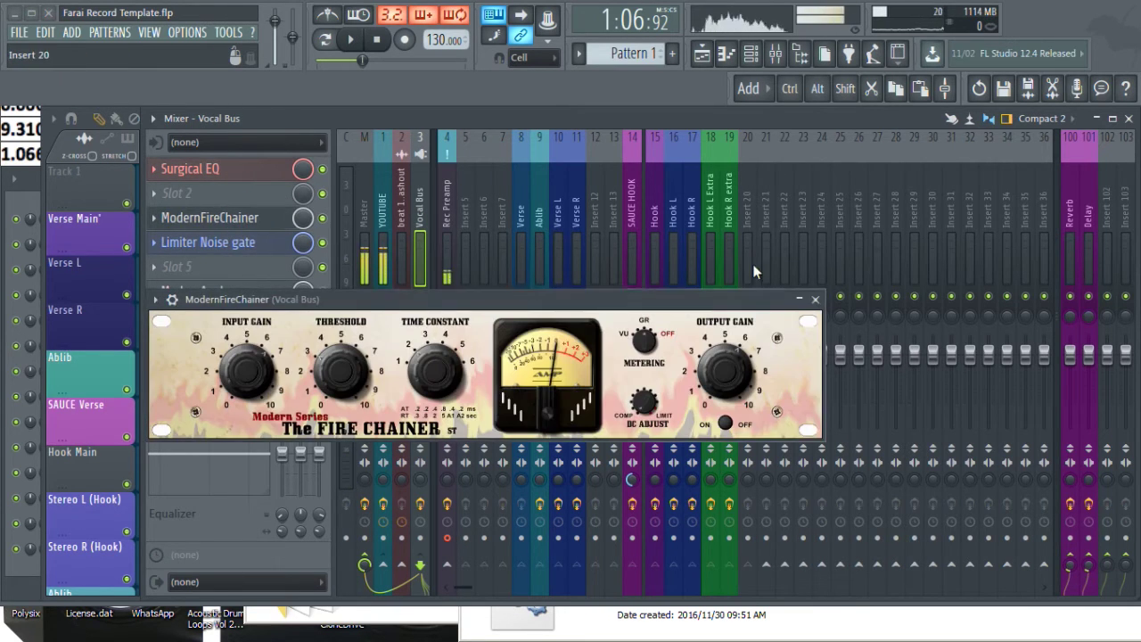
left_click(816, 300)
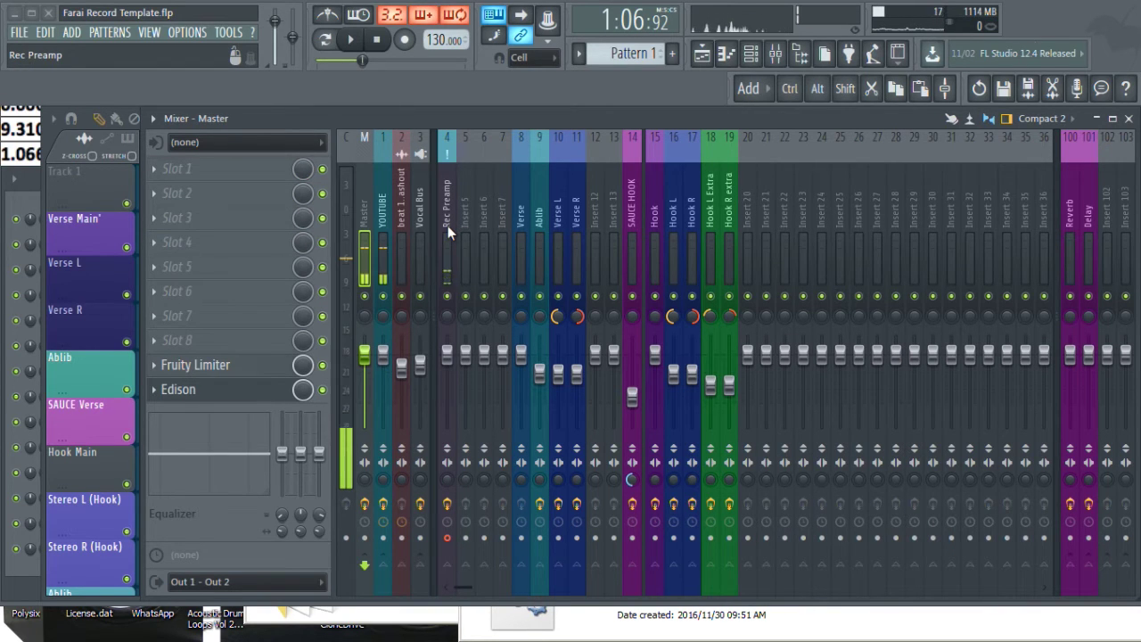
left_click(421, 234)
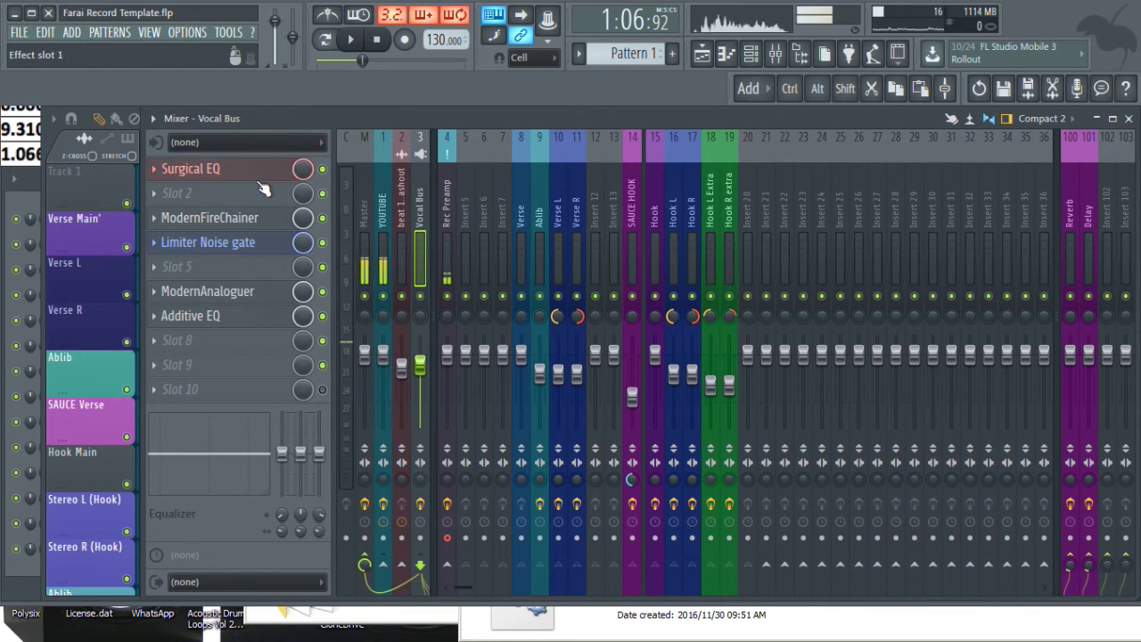
left_click(233, 295)
left_click_drag(946, 252, 770, 324)
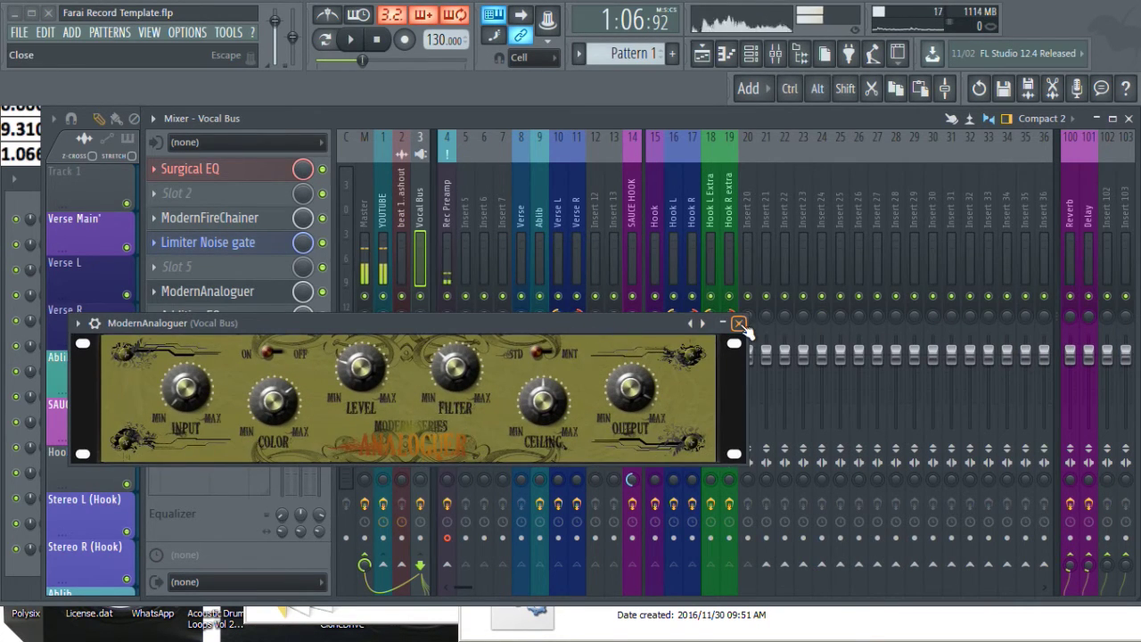
left_click(738, 323)
left_click(418, 225)
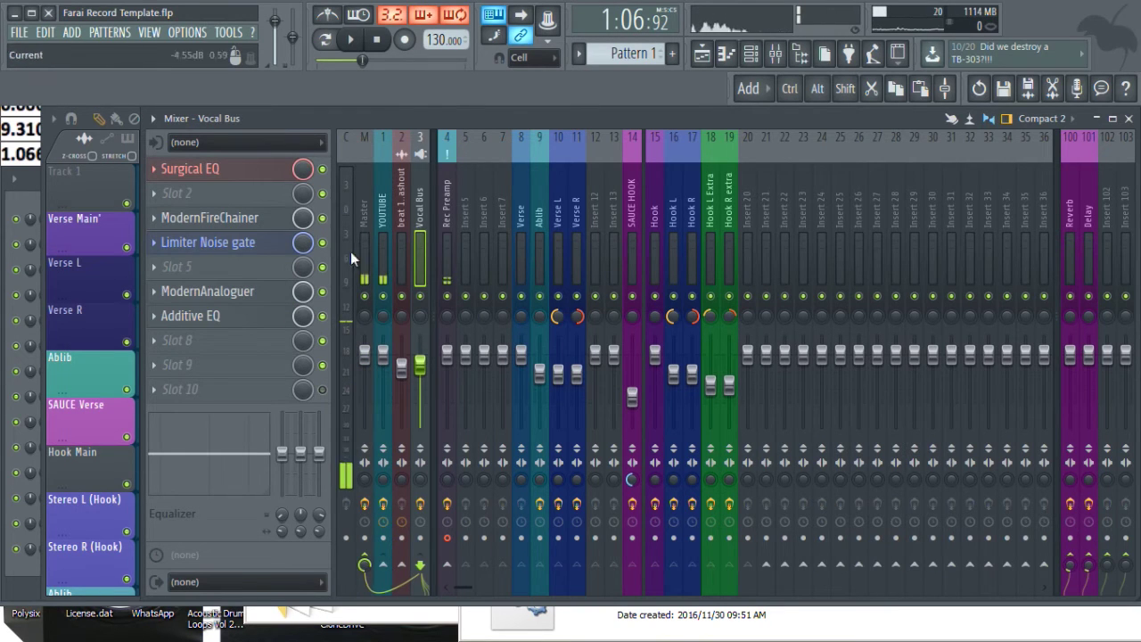
left_click(239, 294)
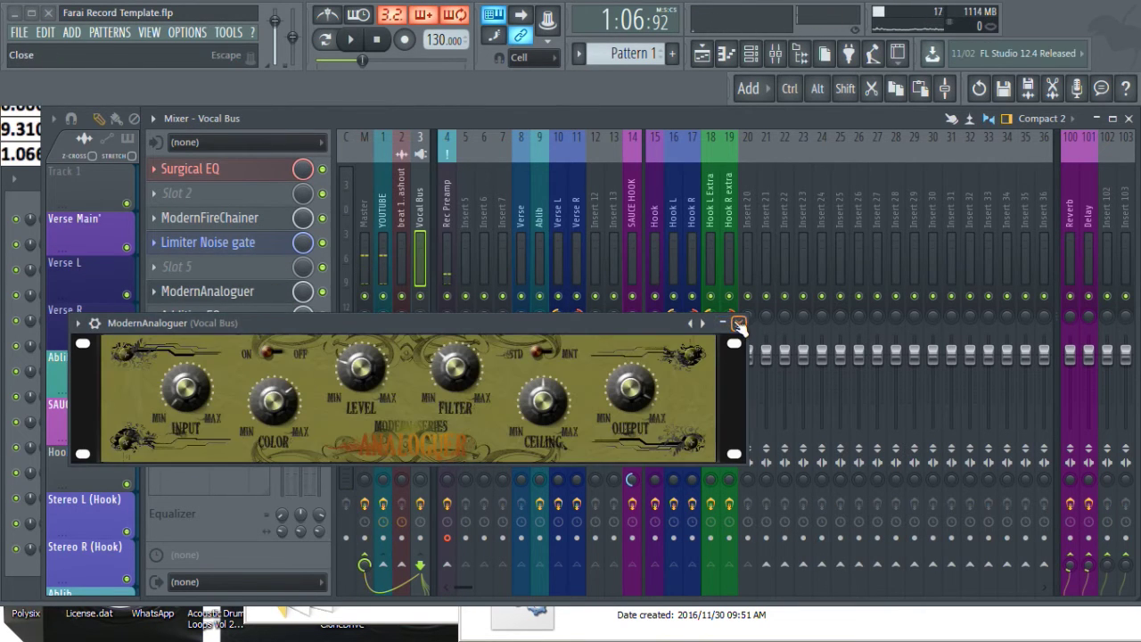
left_click(739, 322)
left_click(446, 221)
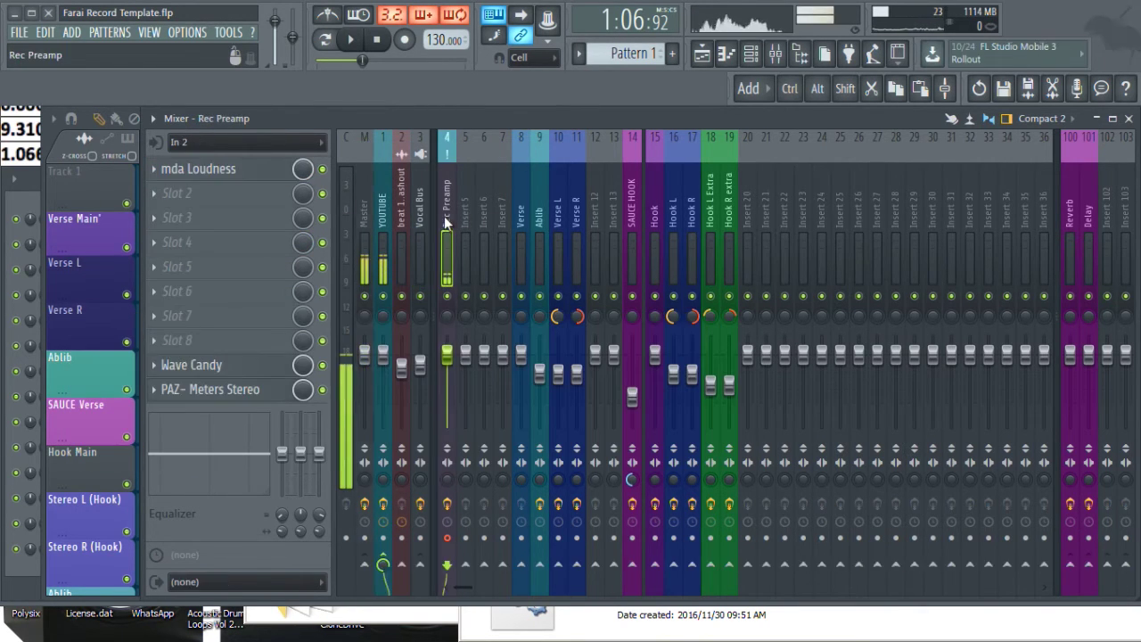
left_click(224, 163)
left_click_drag(638, 268, 580, 291)
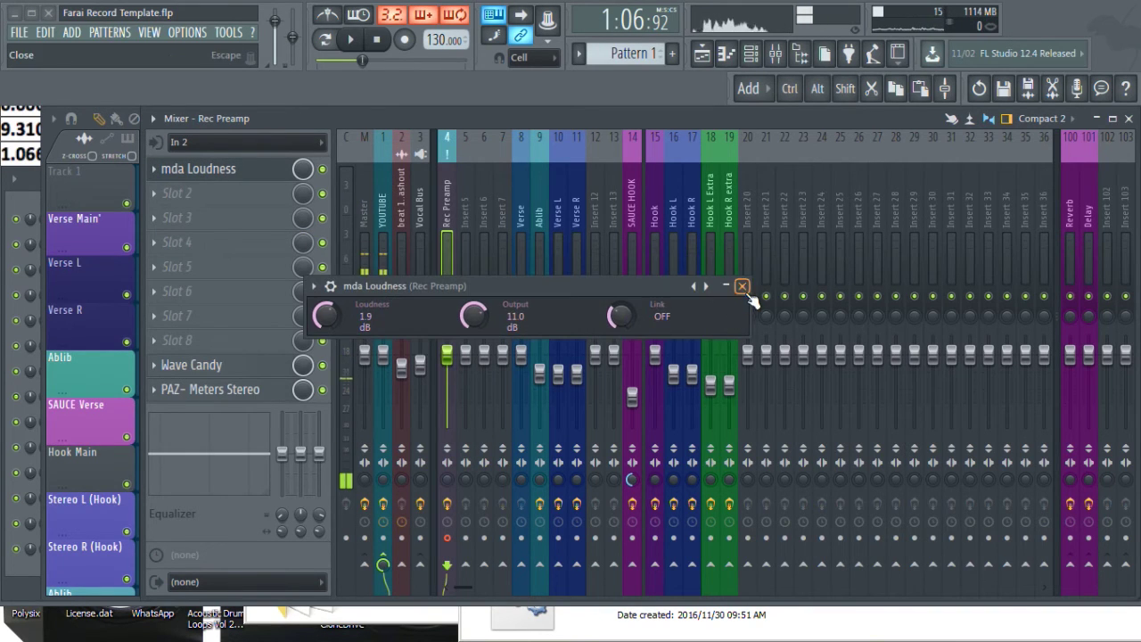
left_click(741, 286)
left_click(446, 223)
left_click(224, 168)
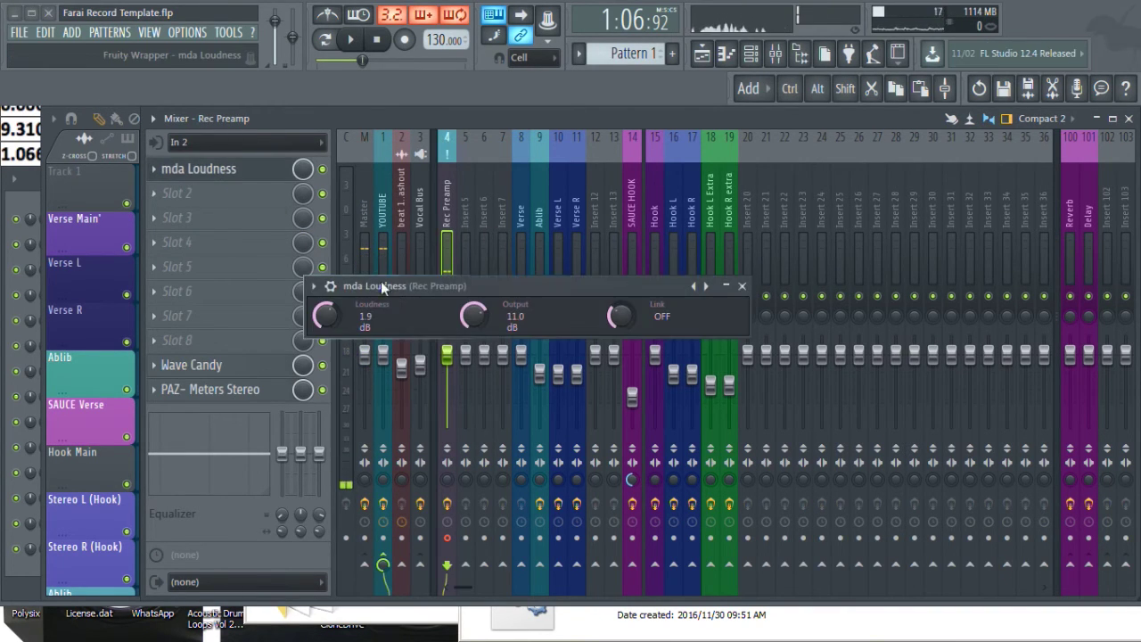
left_click(331, 286)
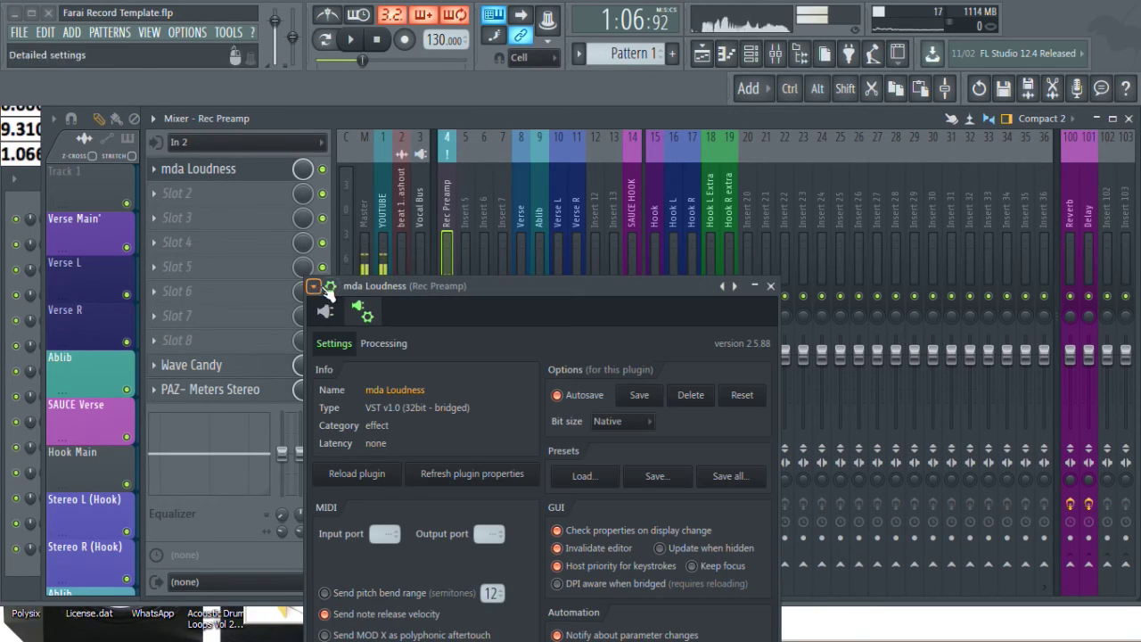
left_click(331, 287)
- Close mda Loudness and move the song position to 0:38, around bar 22
left_click(742, 286)
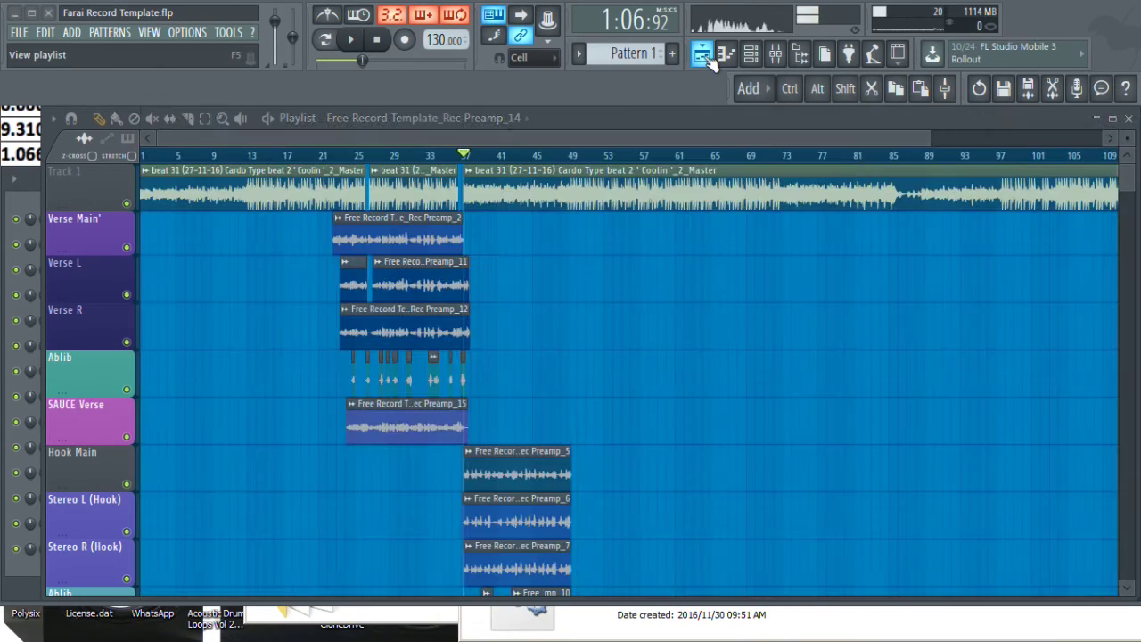
left_click(703, 53)
left_click(330, 153)
scroll(330, 158, "up", 3)
scroll(306, 157, "down", 4)
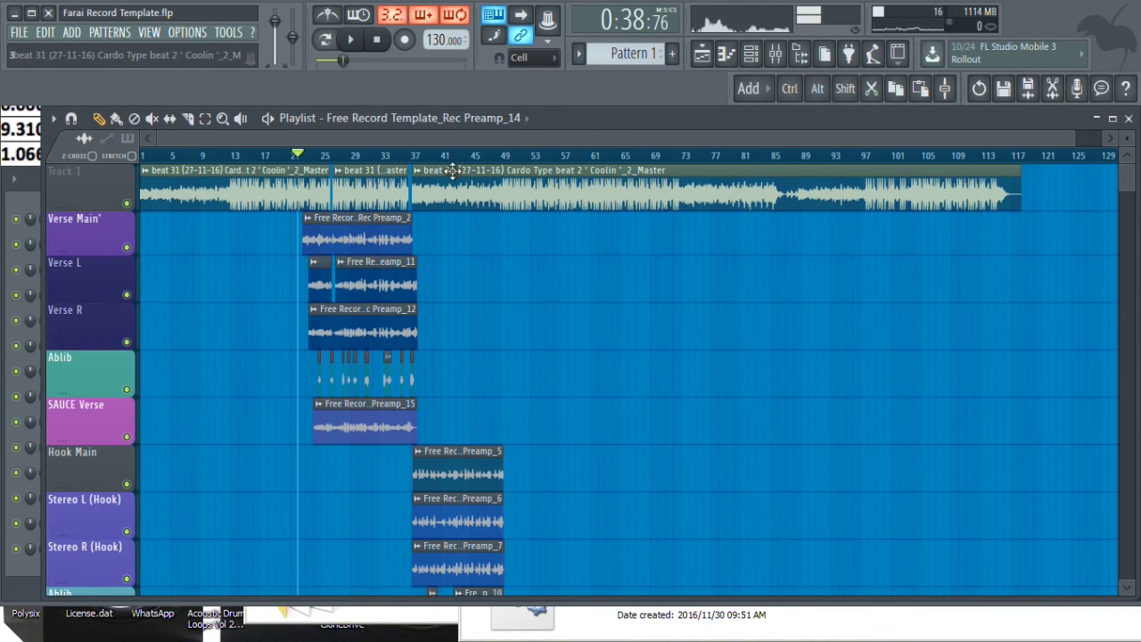
- Reopen the mixer and click through the hook channels up to Hook R extra
left_click(781, 55)
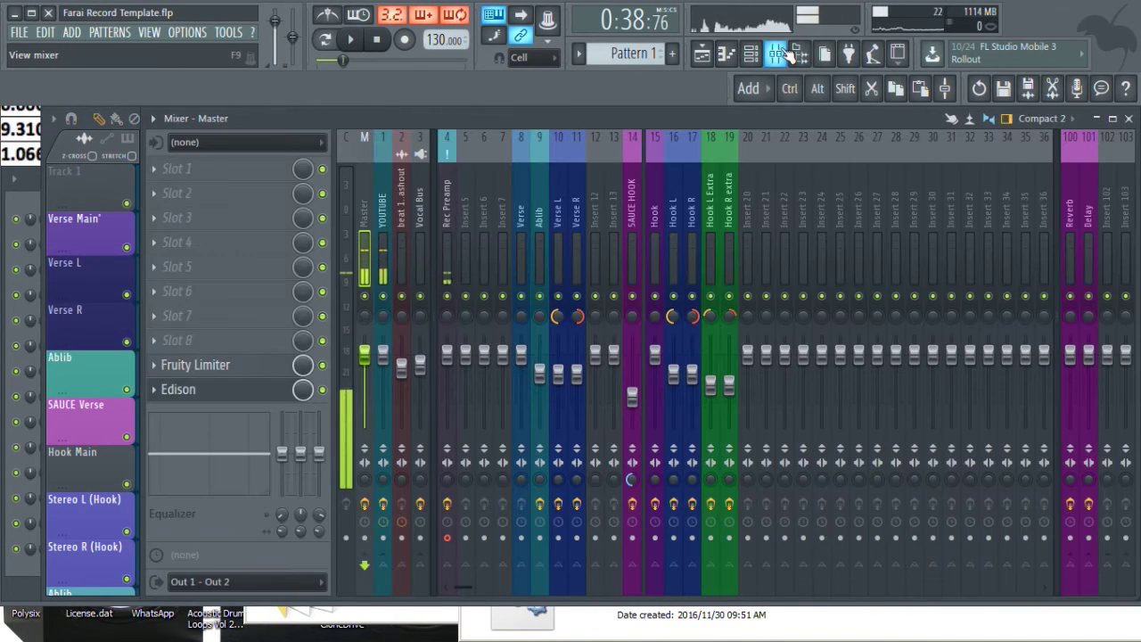
left_click(673, 213)
left_click(711, 214)
left_click(725, 214)
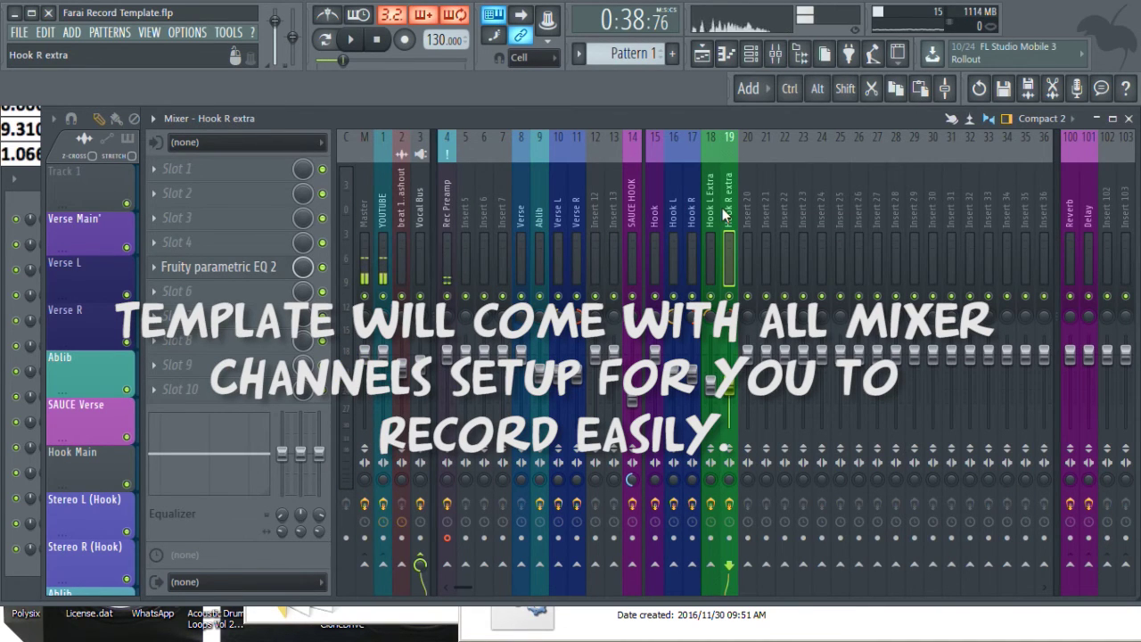
left_click(702, 54)
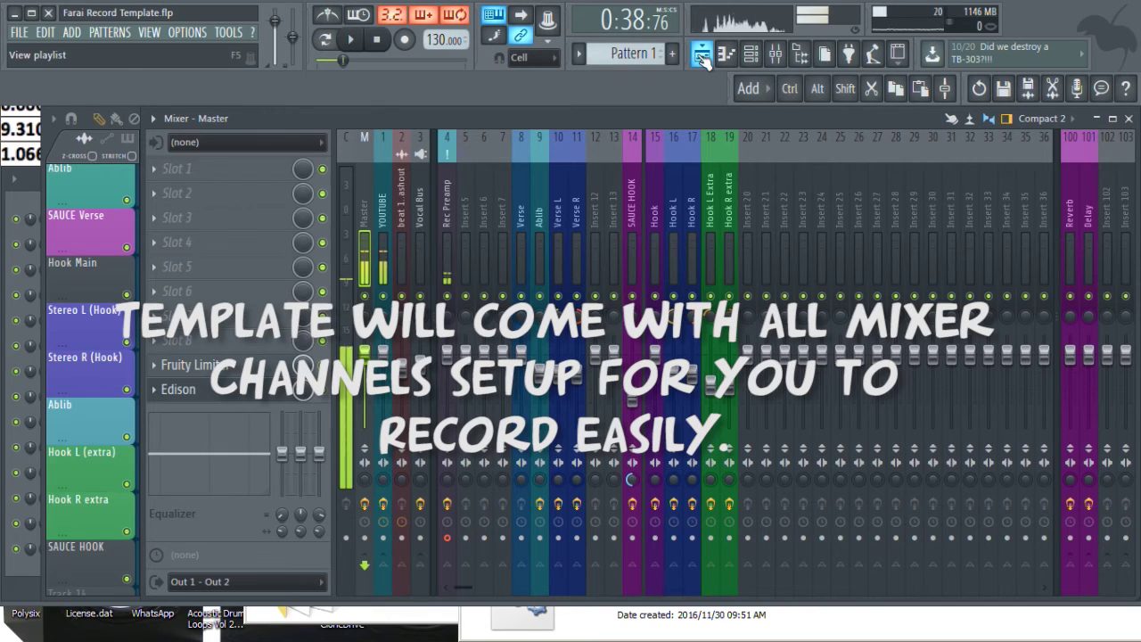
- Click through YOUTUBE, Vocal Bus and the beat channel, ending on beat 12 (18-10-16) Cashout
left_click(382, 196)
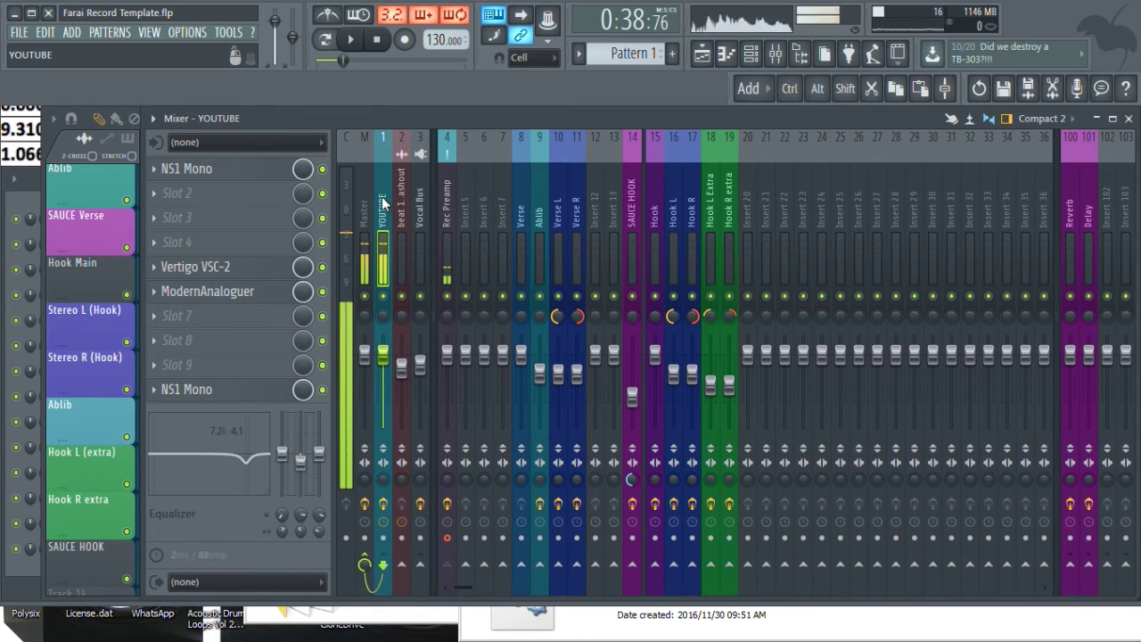
left_click(408, 233)
left_click(415, 236)
left_click(407, 239)
left_click(413, 240)
left_click(411, 243, "ctrl")
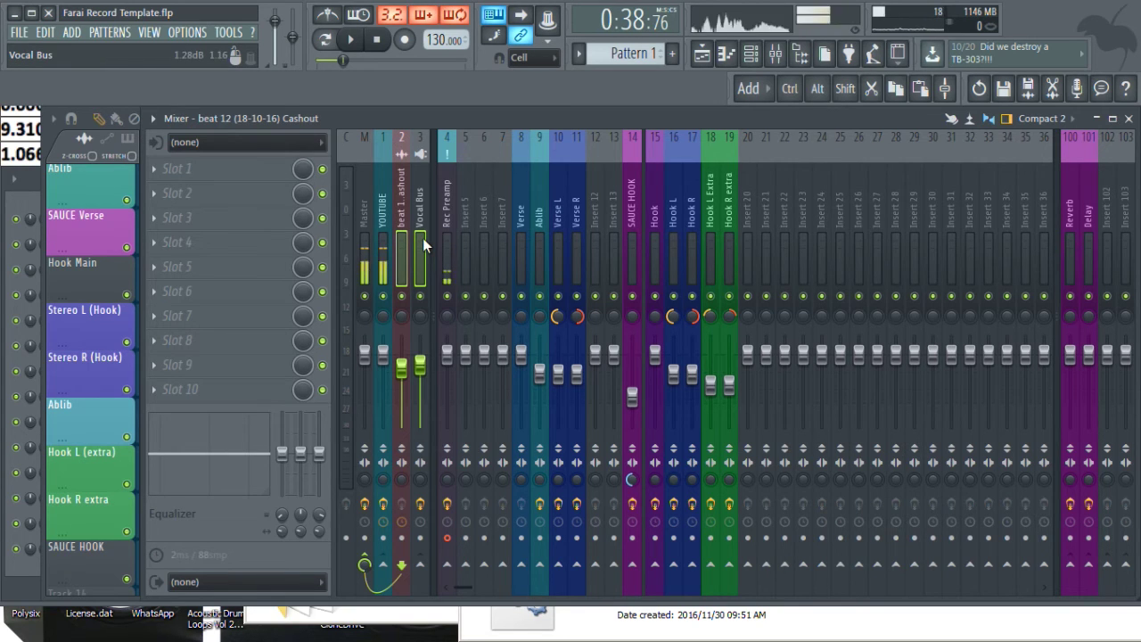
- Inspect the Master's Fruity Limiter and Edison, then reselect the beat 12 (18-10-16) Cashout channel
left_click(368, 238)
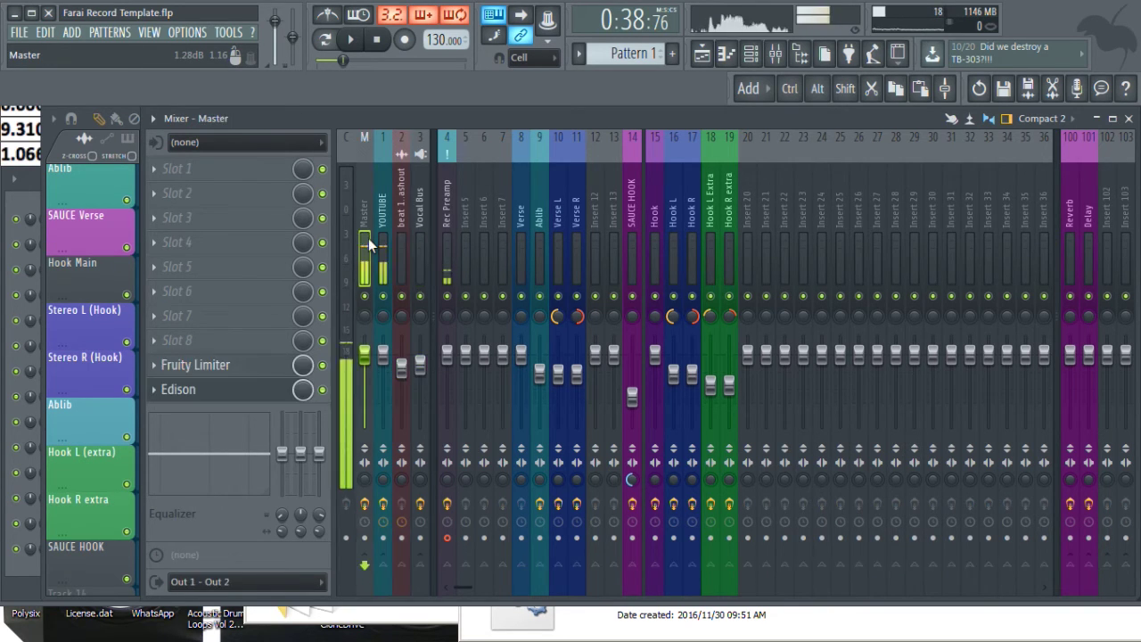
left_click(238, 374)
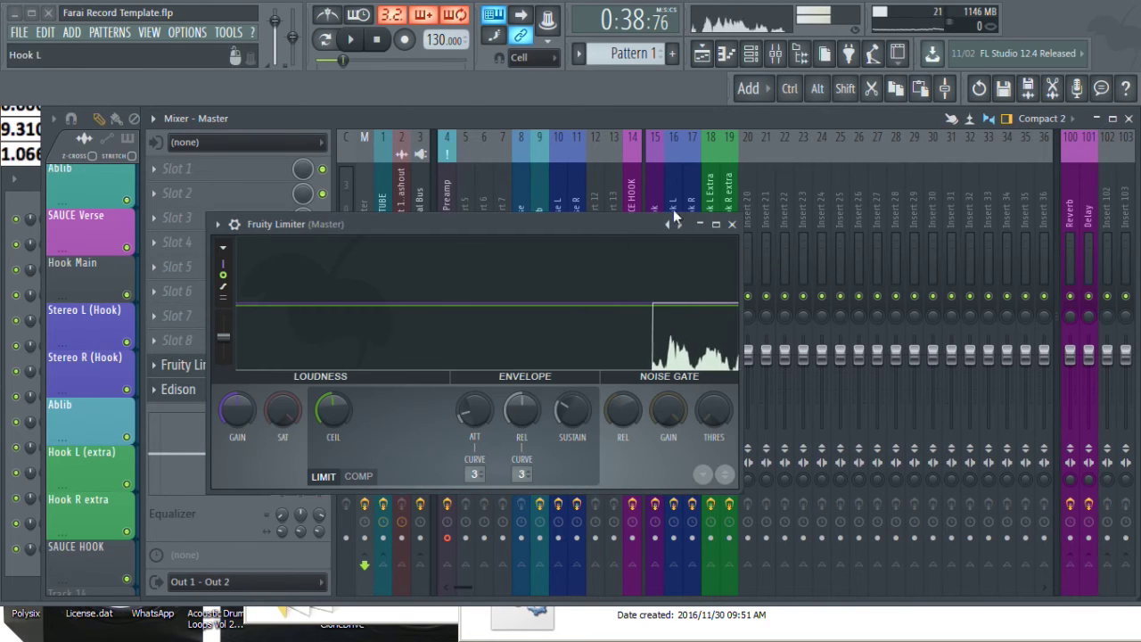
left_click(731, 224)
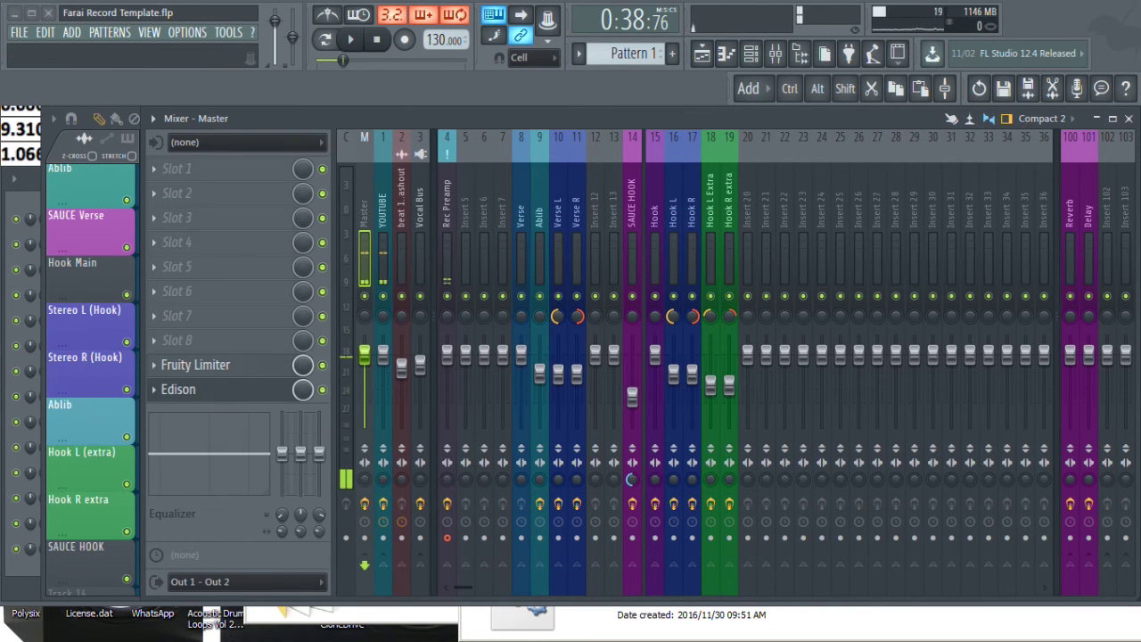
left_click(178, 389)
left_click(179, 389)
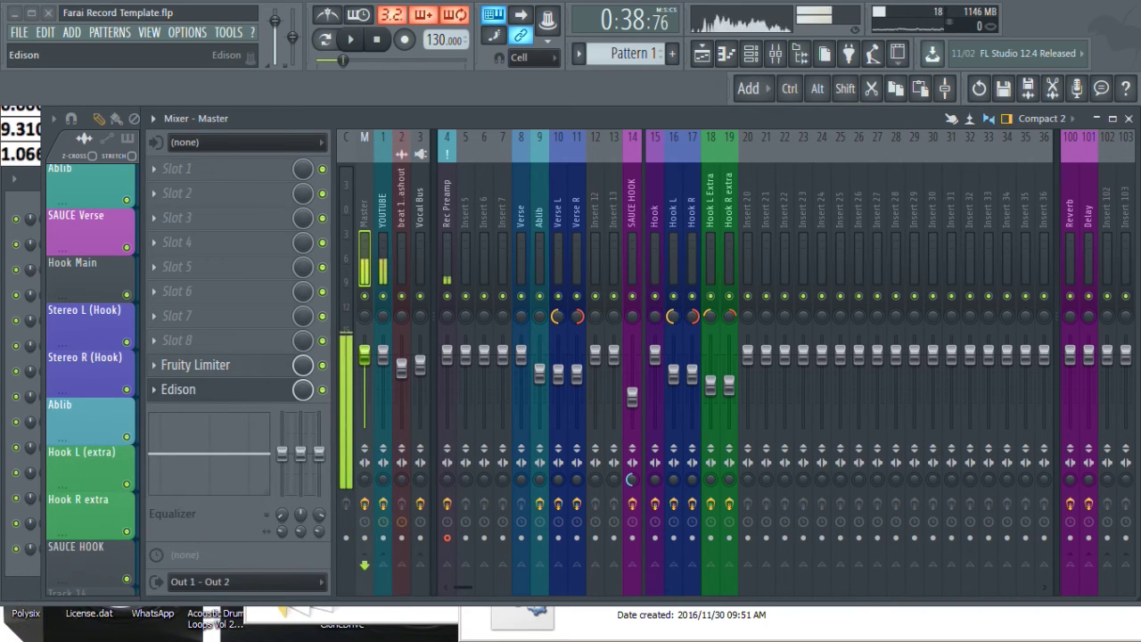
left_click(397, 253)
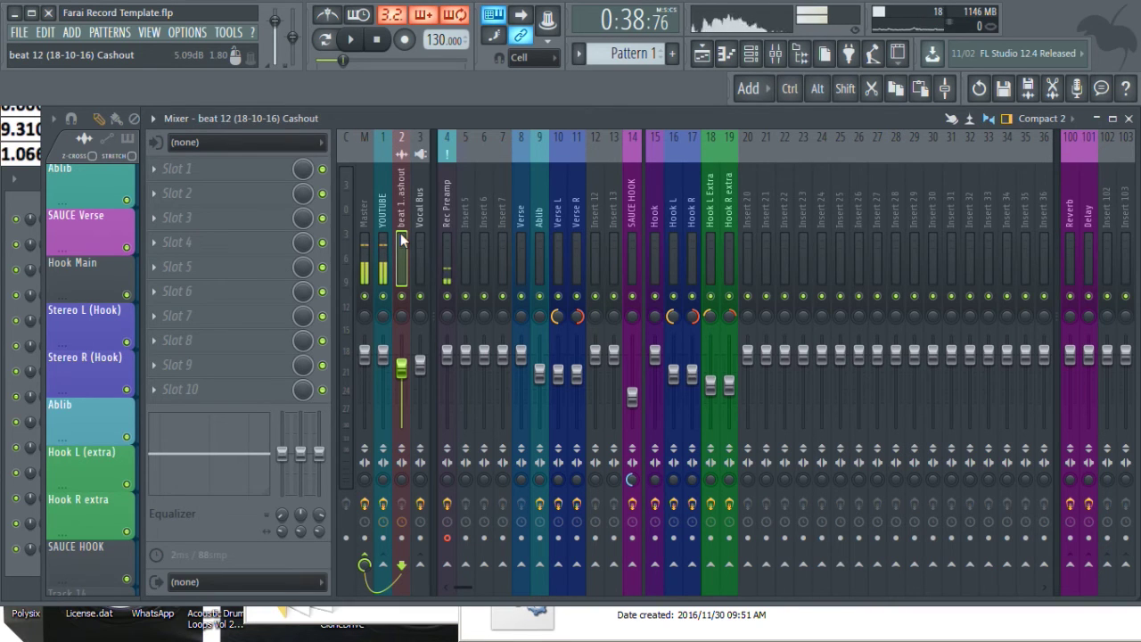
- Play the mix briefly with the Master channel selected, stopping back at 0:38:76
left_click(701, 54)
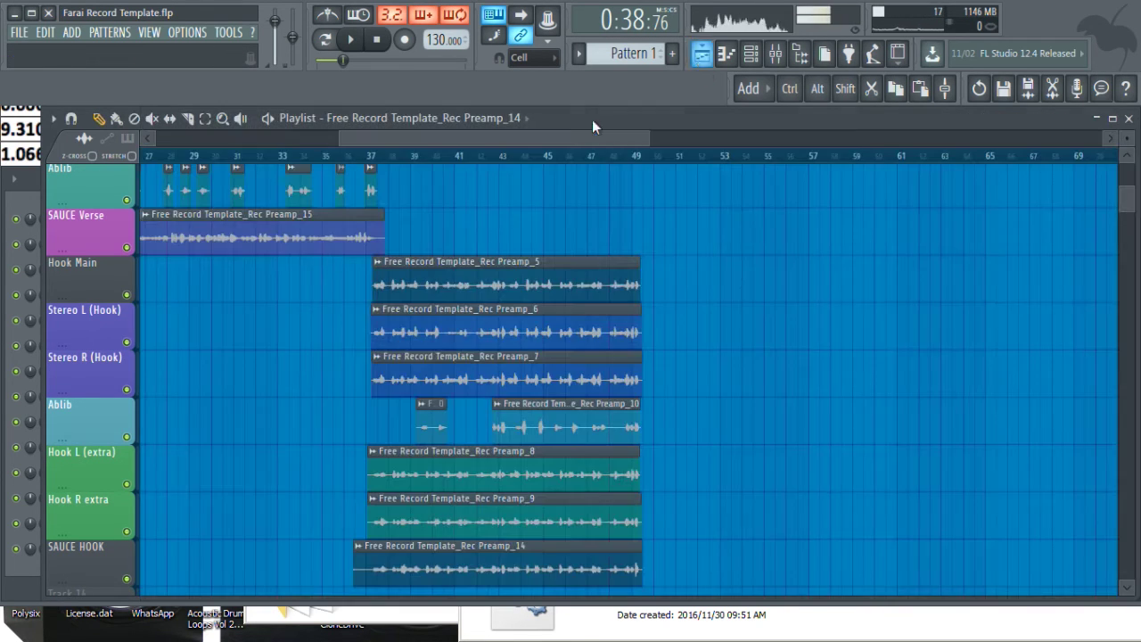
scroll(441, 169, "up", 4)
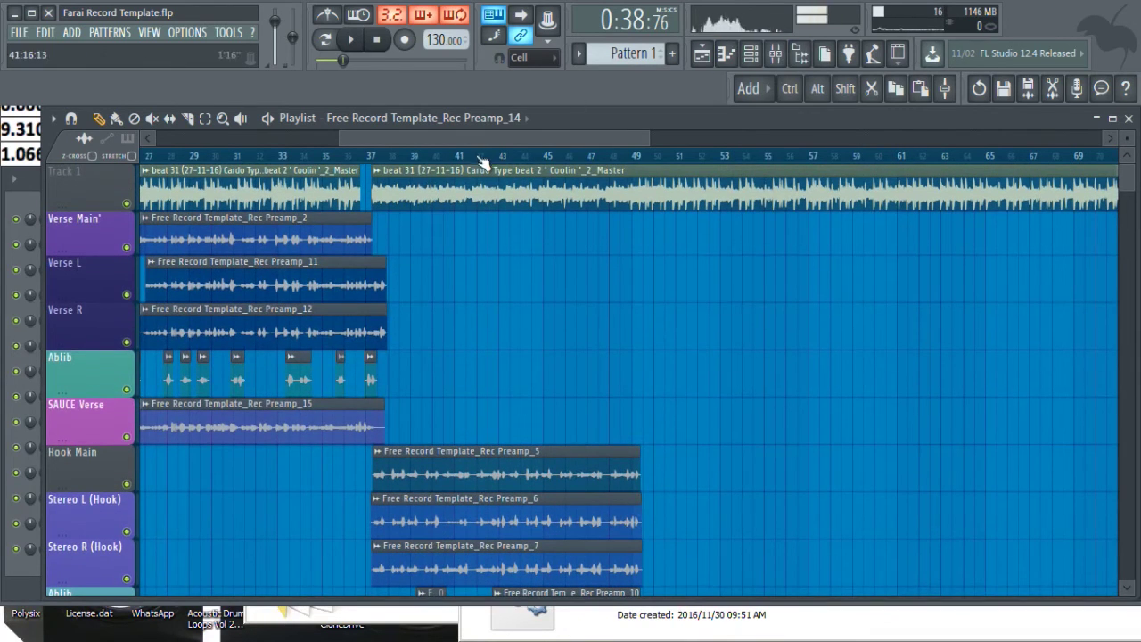
left_click(776, 54)
key("space")
left_click(360, 234)
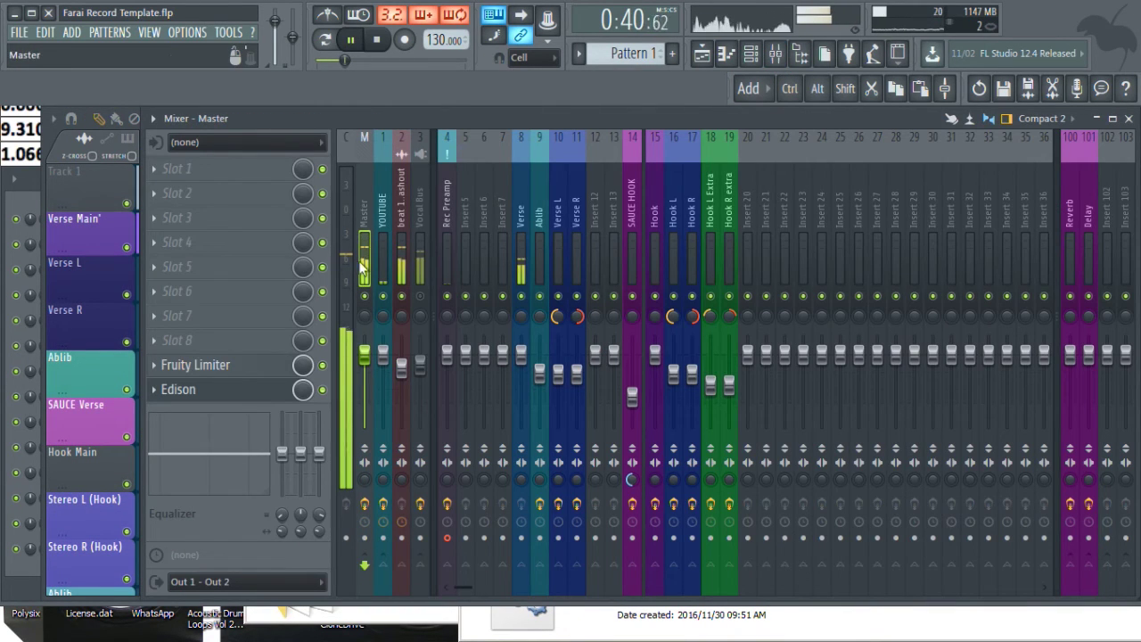
key("space")
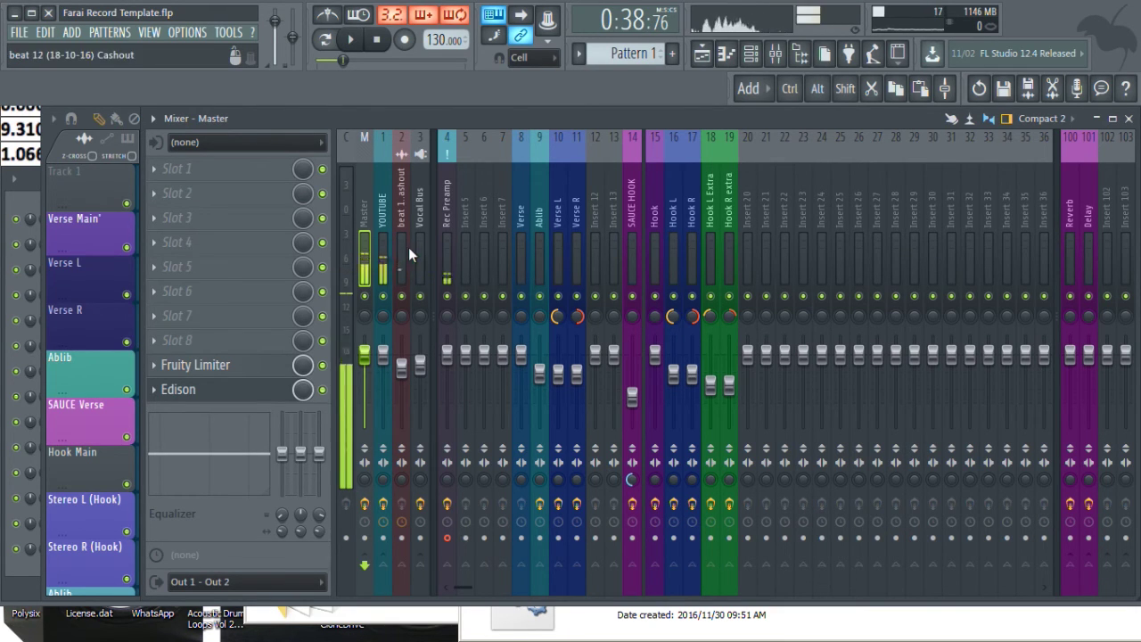
- Select the beat and Vocal Bus channels together and raise both faders to -2.6 dB during playback
left_click(405, 261)
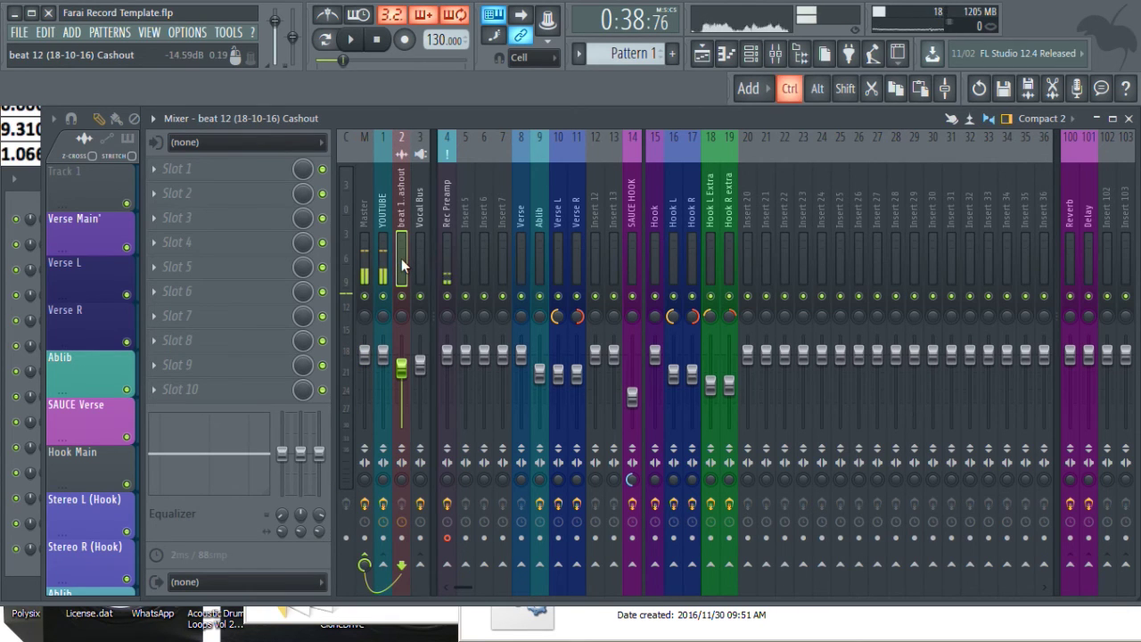
left_click_drag(401, 258, 414, 264)
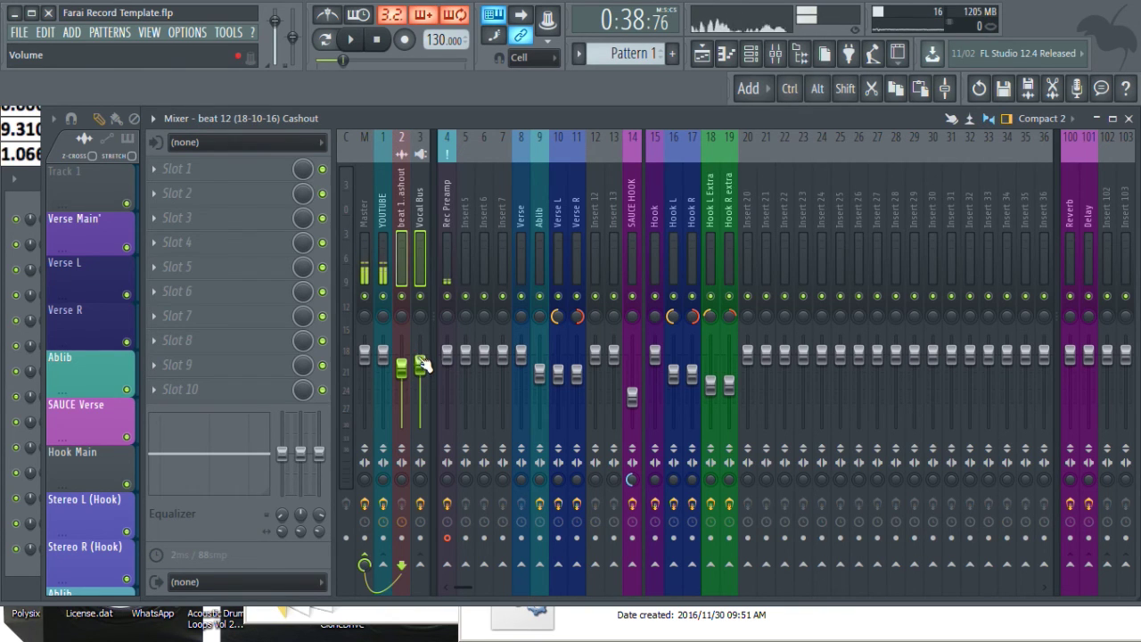
key("space")
left_click_drag(425, 369, 424, 357)
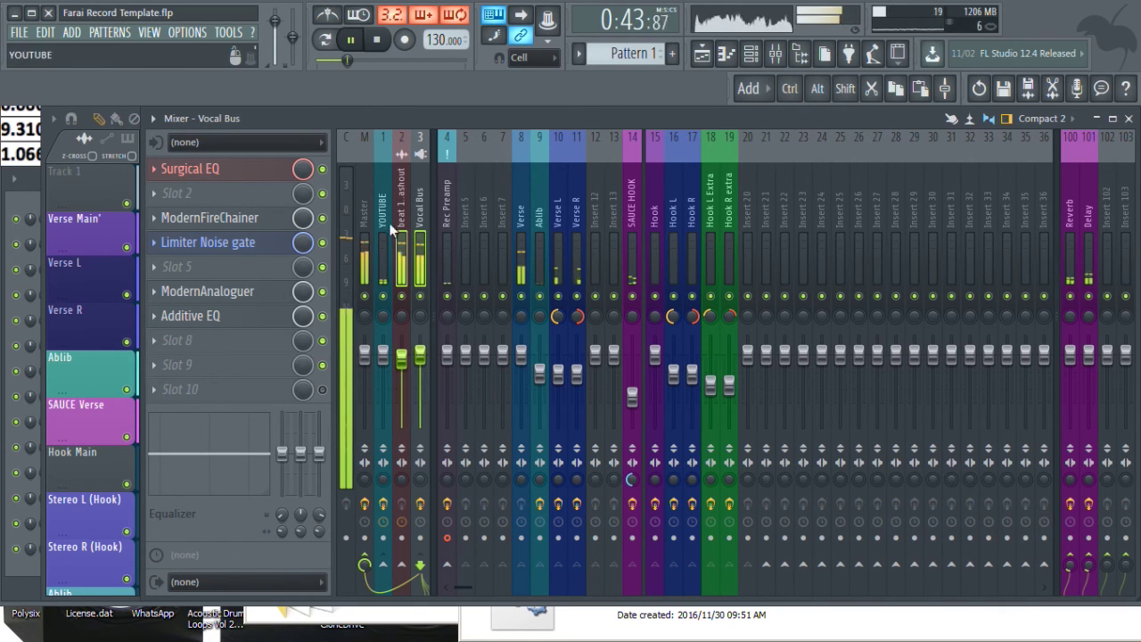
- Check the Master's Fruity Limiter settings, then return to the playlist as the song plays
left_click(359, 212)
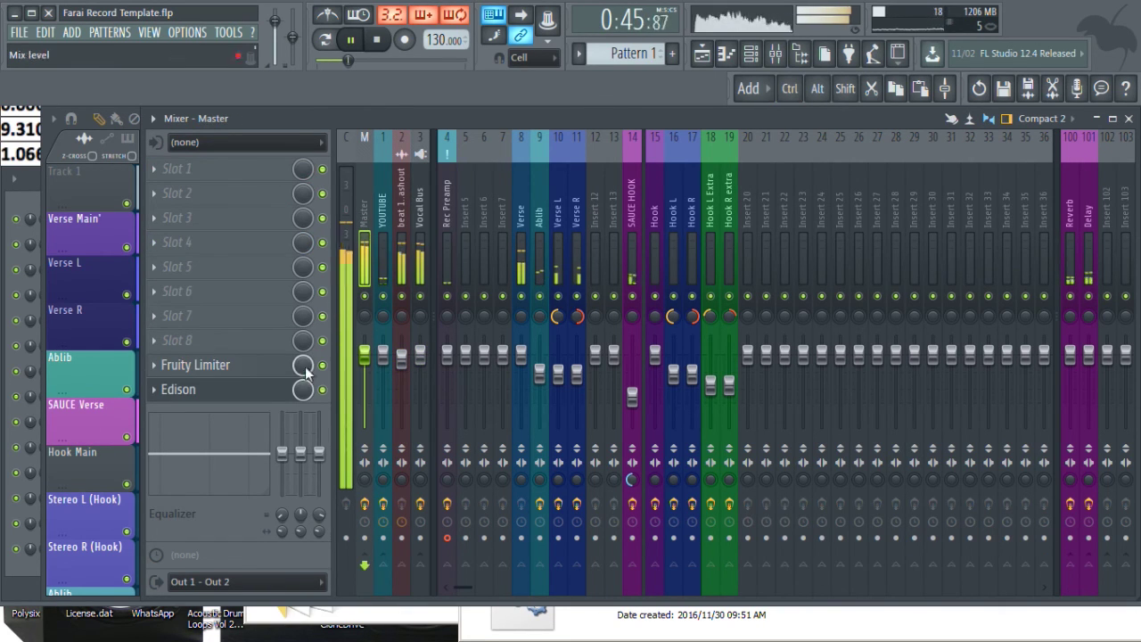
left_click(232, 367)
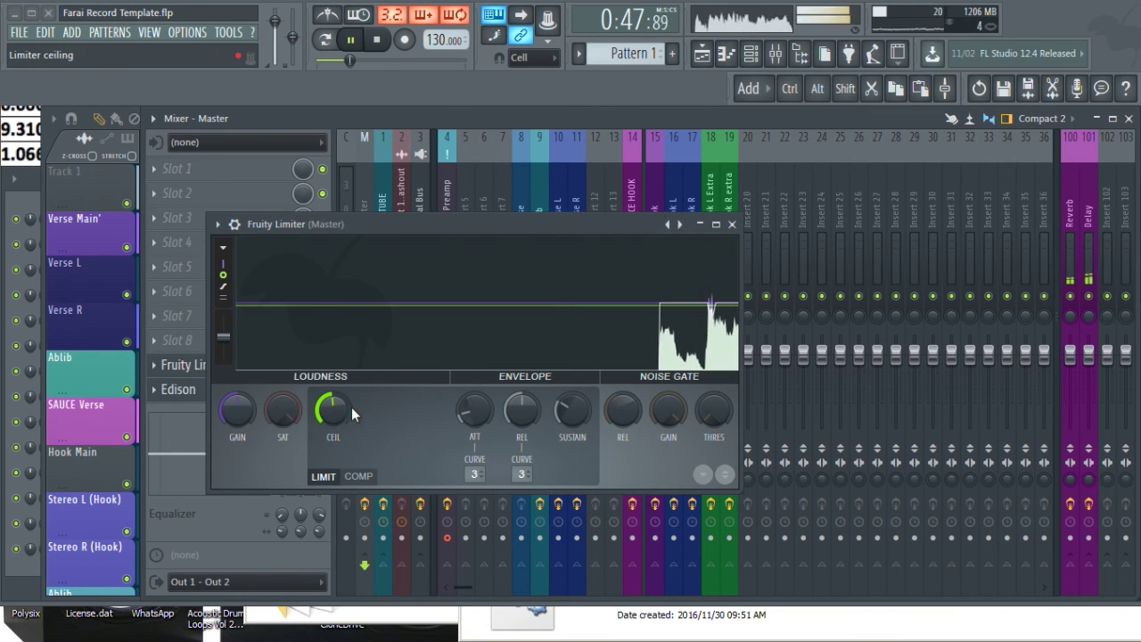
left_click(732, 224)
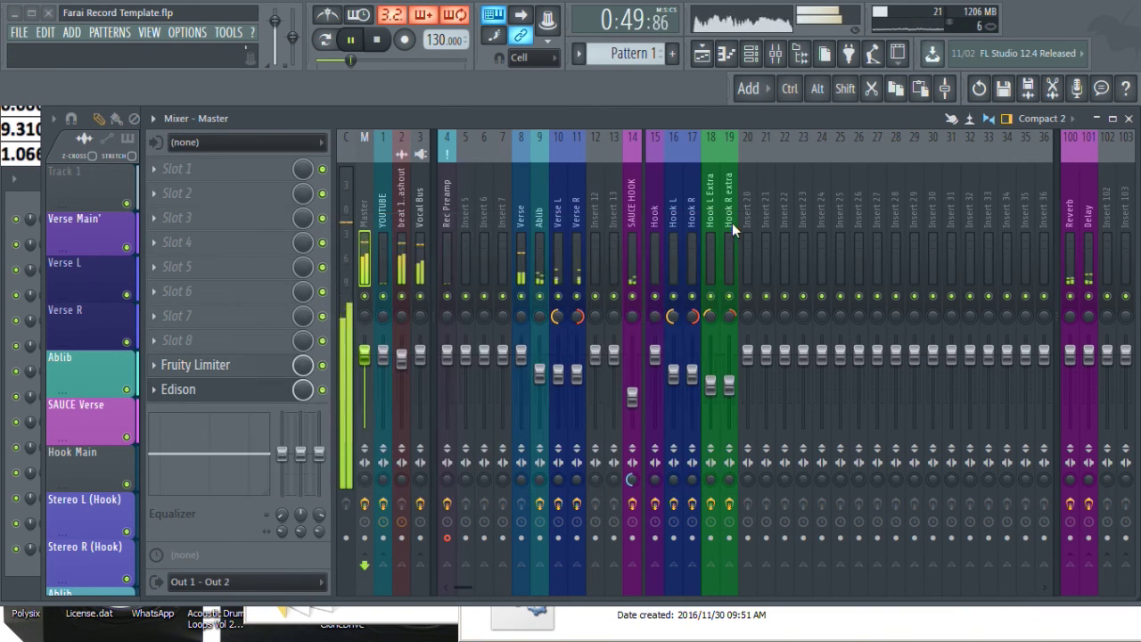
left_click(701, 54)
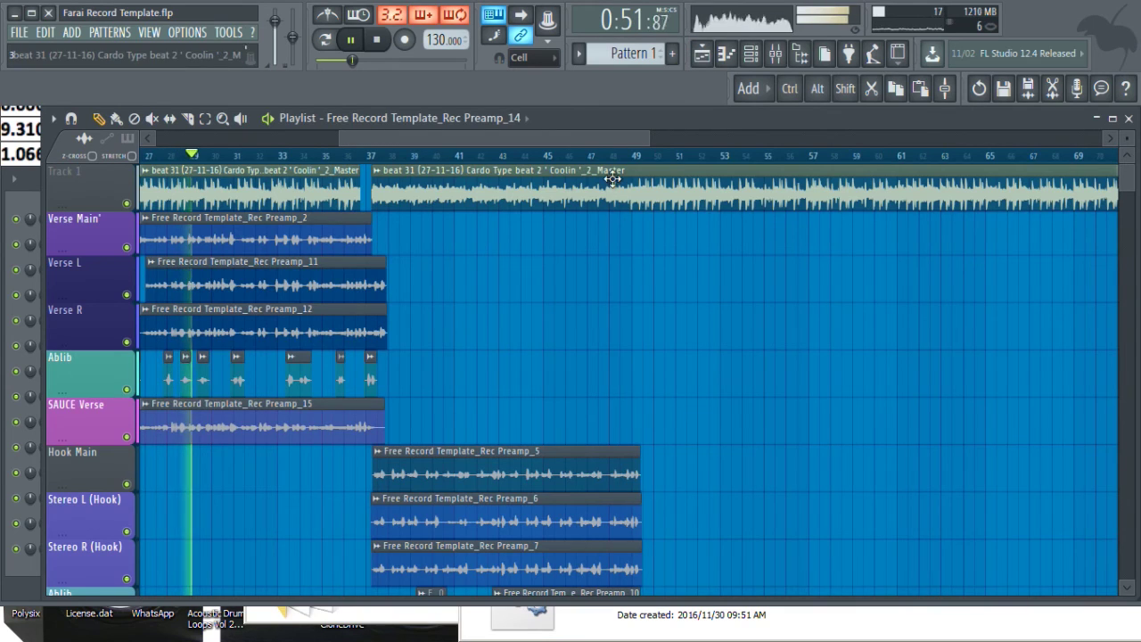
- Stop playback so the song position returns to 0:38:76 in the playlist
left_click(774, 58)
left_click(774, 58)
key("space")
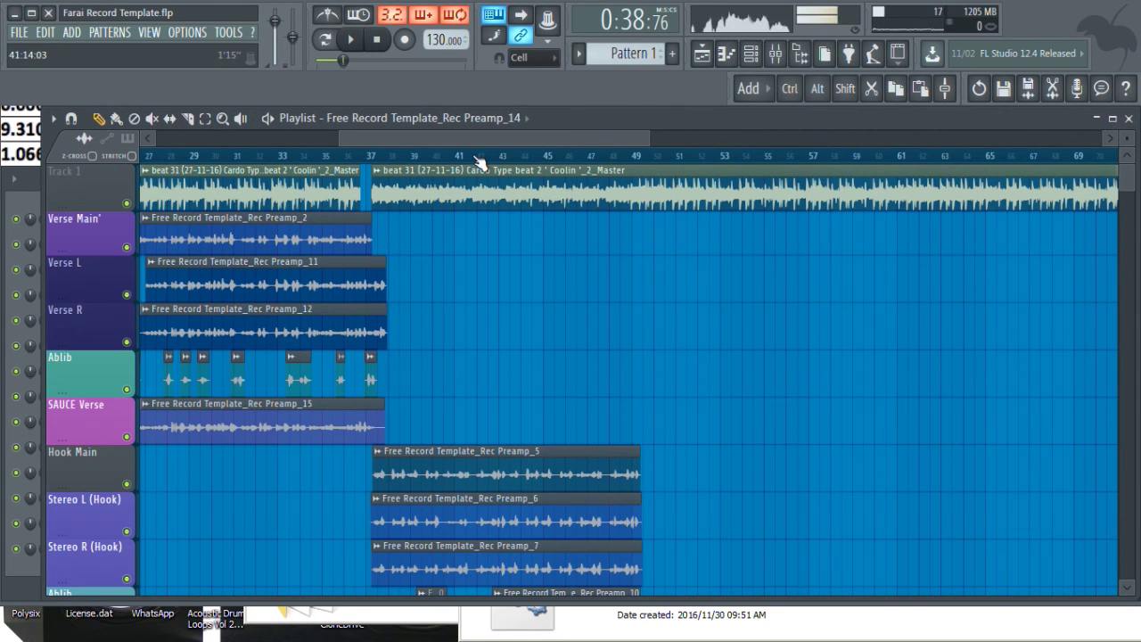